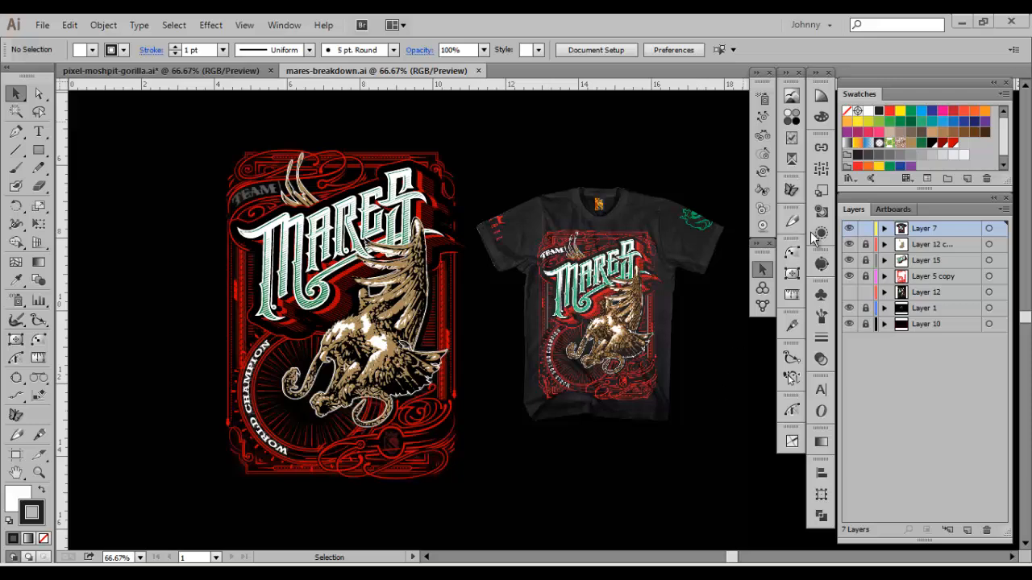
Unlock Layer 12 copy, Layer 15 and Layer 5 copy, and toggle their visibility to examine the artwork's separate parts
left_click_drag(865, 245, 866, 282)
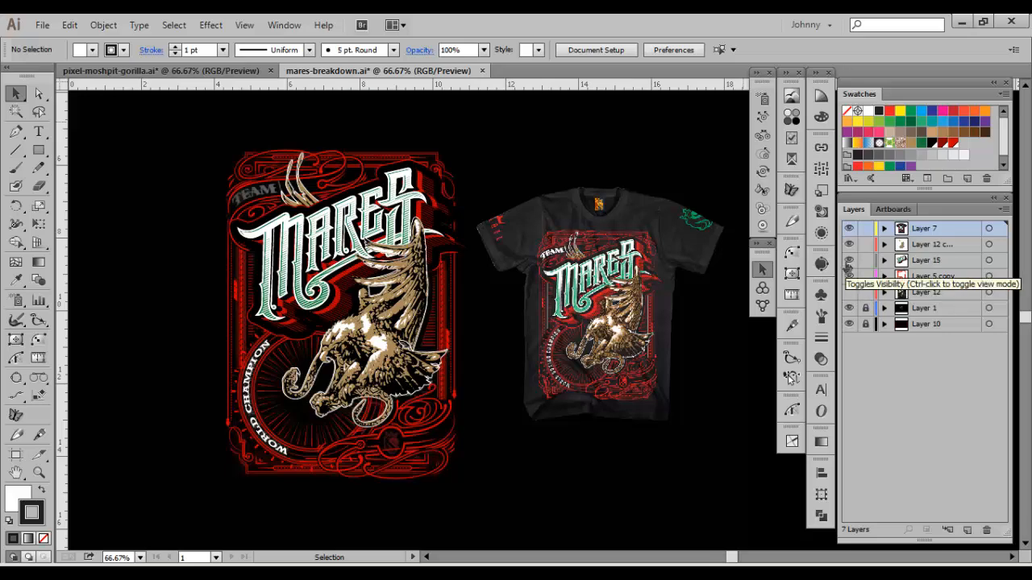
left_click(849, 266)
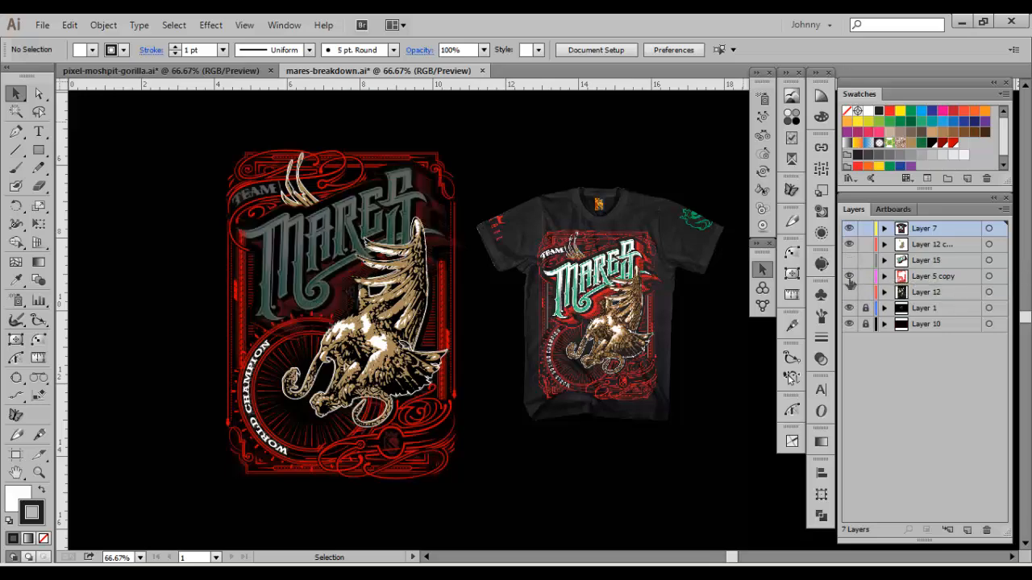
left_click(848, 278)
left_click(848, 278)
left_click(848, 263)
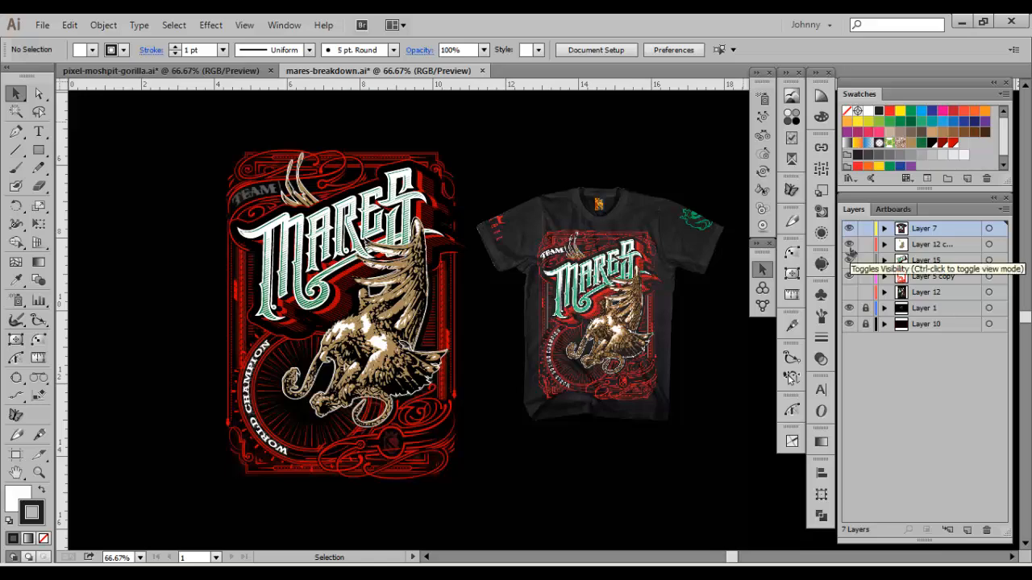
left_click(849, 246)
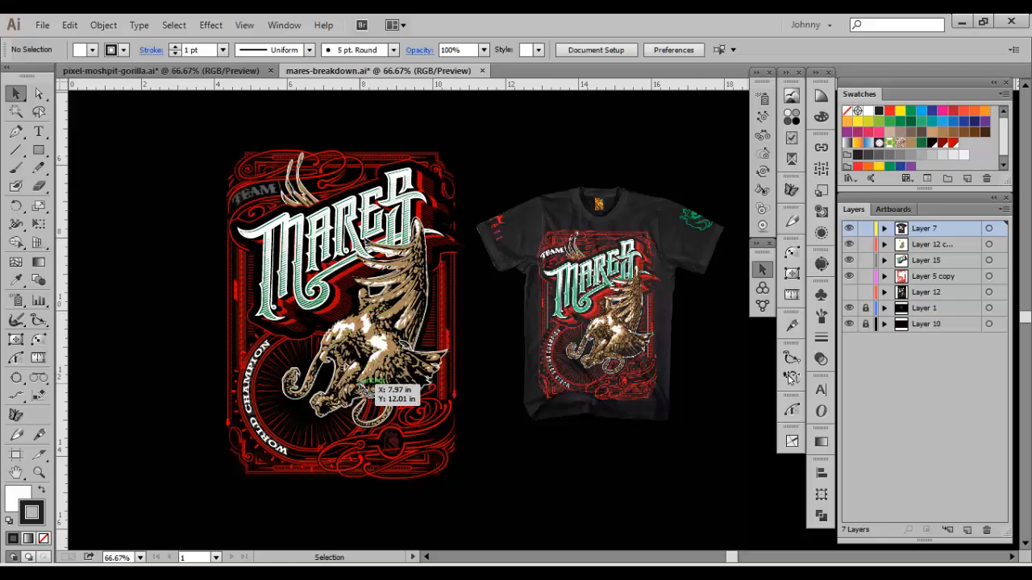
Switch to the pixel-moshpit-gorilla.ai document, hide Layer 4 copy and show the rough sketch on Layer 2
left_click(164, 70)
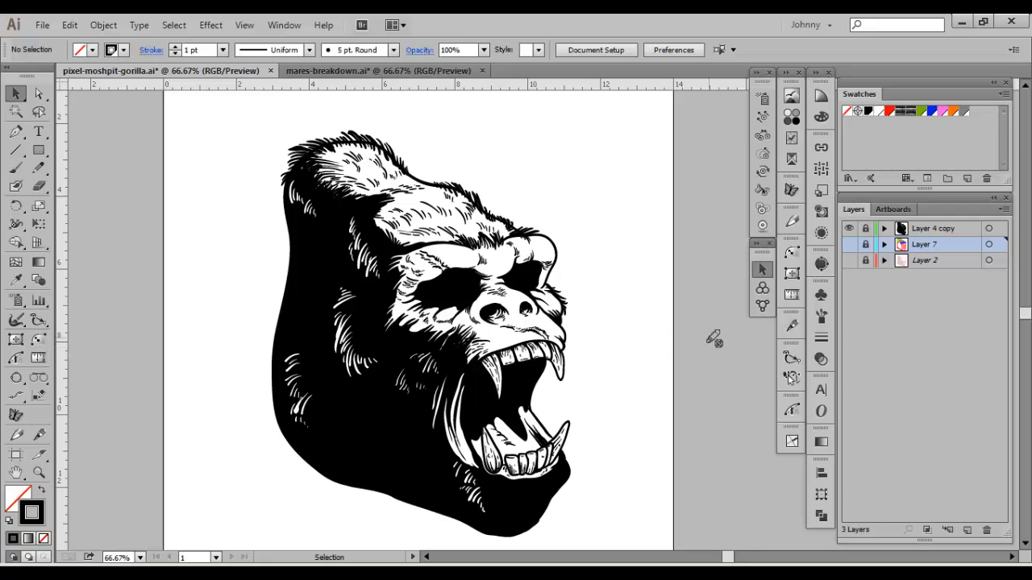
left_click_drag(851, 229, 854, 278)
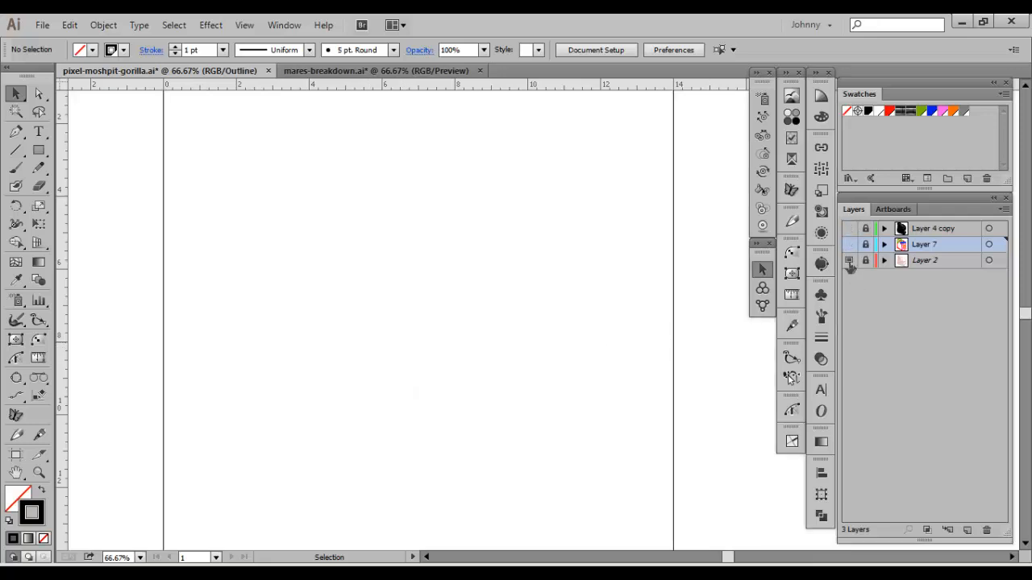
key("ctrl+y")
Unlock Layer 2 and raise the gorilla sketch image's opacity to 90% and finally 100%
left_click(865, 260)
left_click(452, 326)
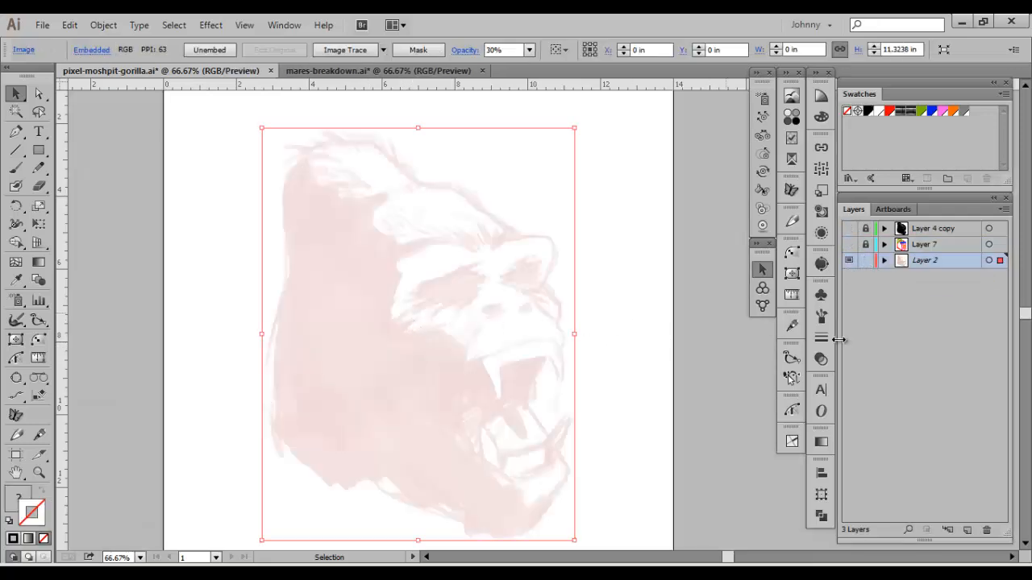
left_click(821, 359)
left_click(794, 304)
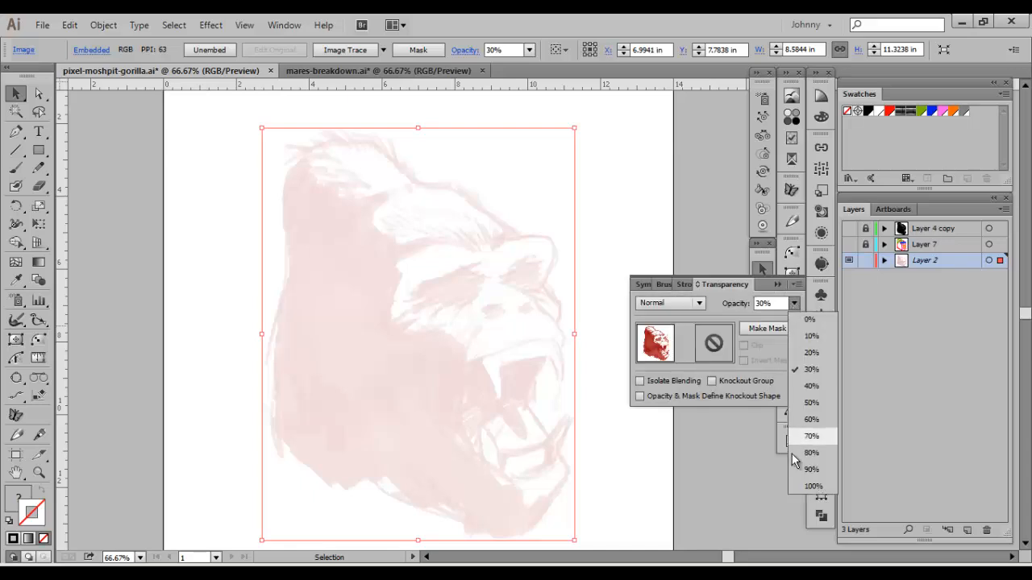
left_click(799, 474)
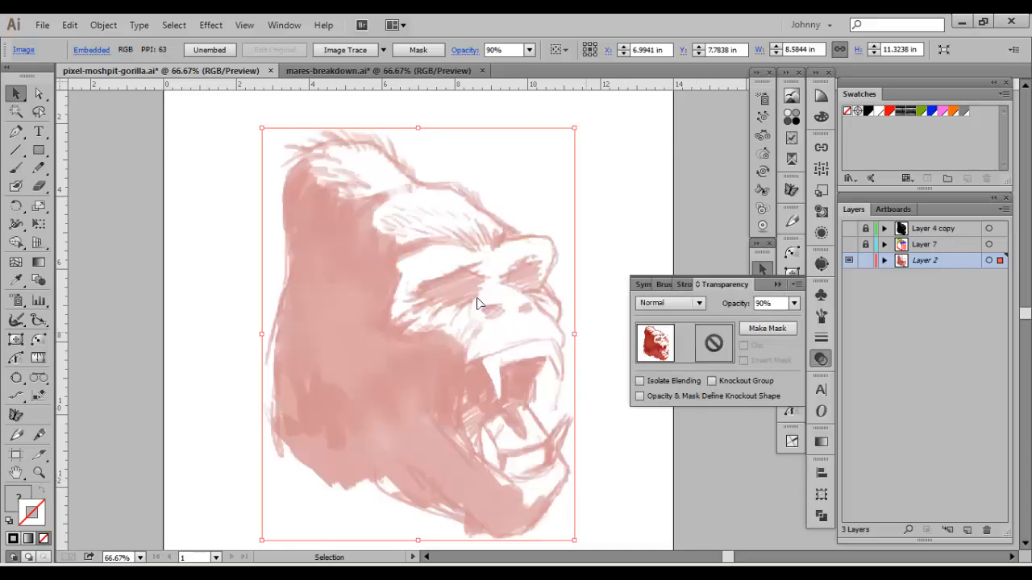
left_click(794, 304)
left_click(813, 486)
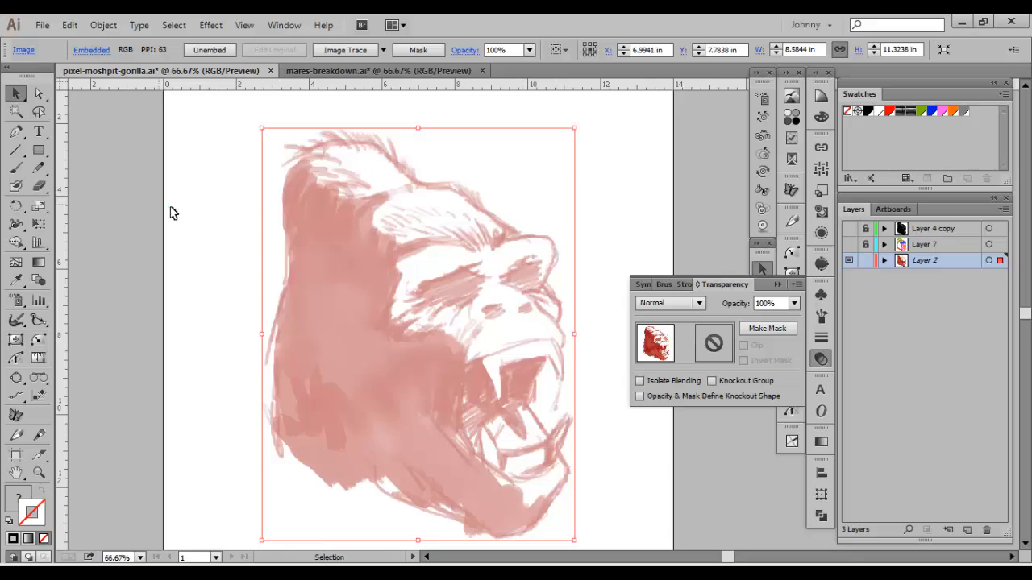
left_click(208, 214)
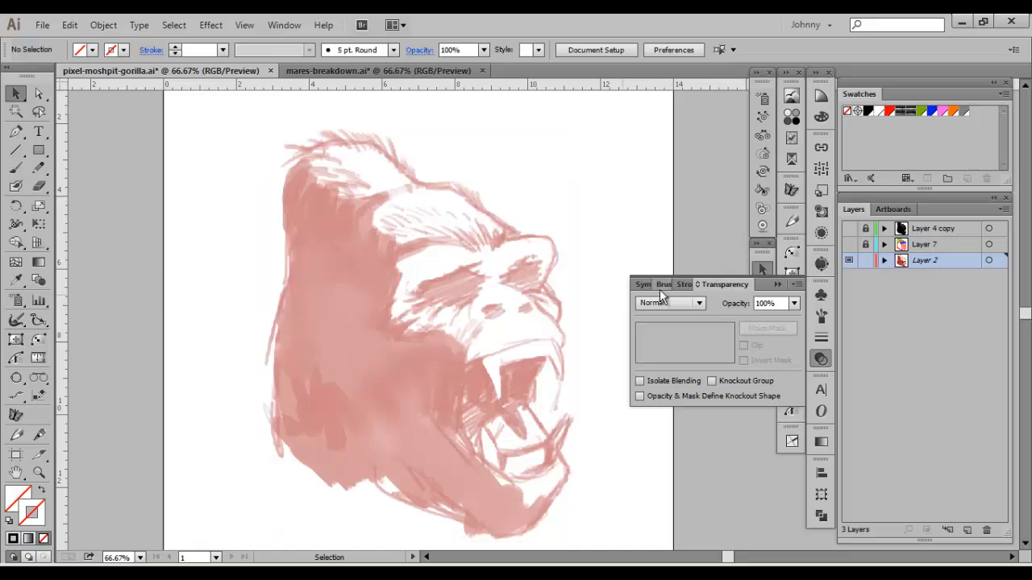
Set the gorilla sketch image's opacity to 30% and lock Layer 2
left_click(440, 327)
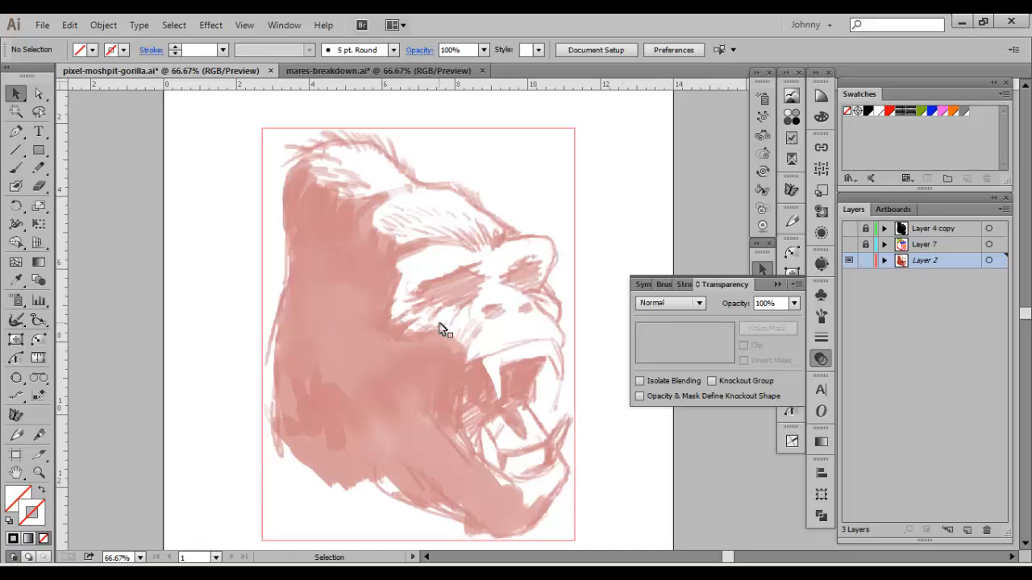
left_click(794, 303)
left_click(811, 370)
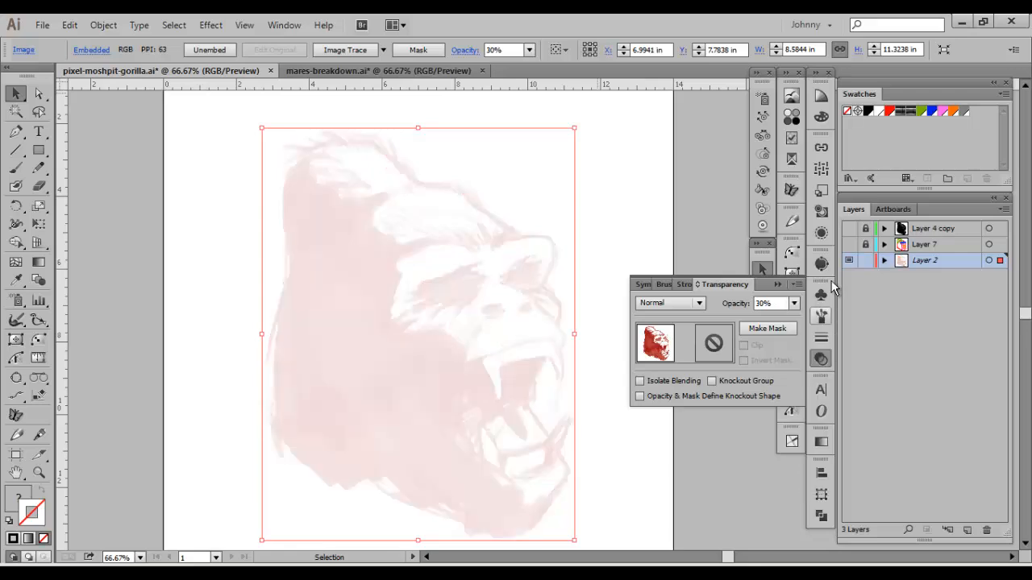
left_click(864, 259)
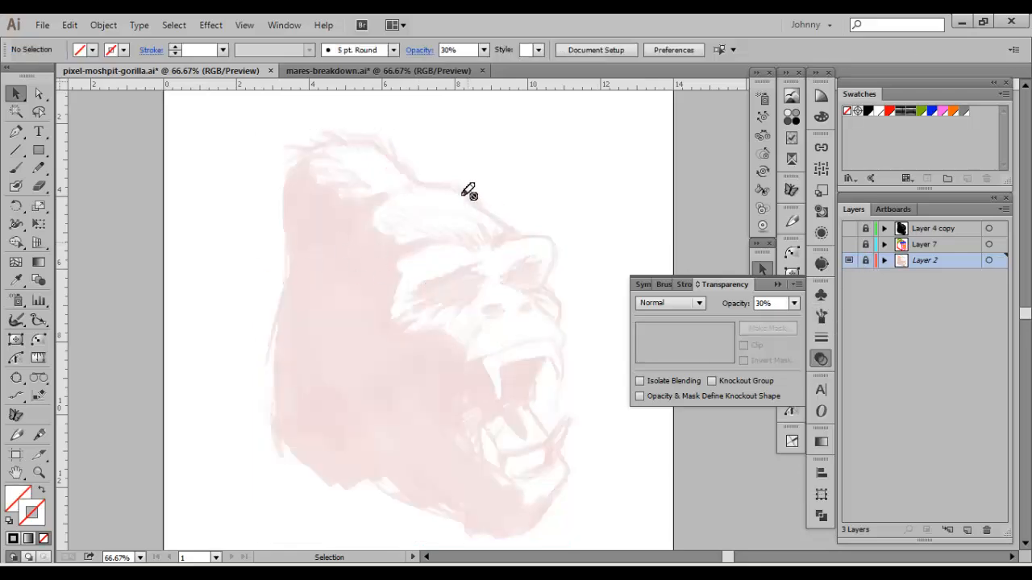
Show and unlock Layer 7, isolate its group of coloured construction shapes and expand the group's sublayers
left_click(848, 244)
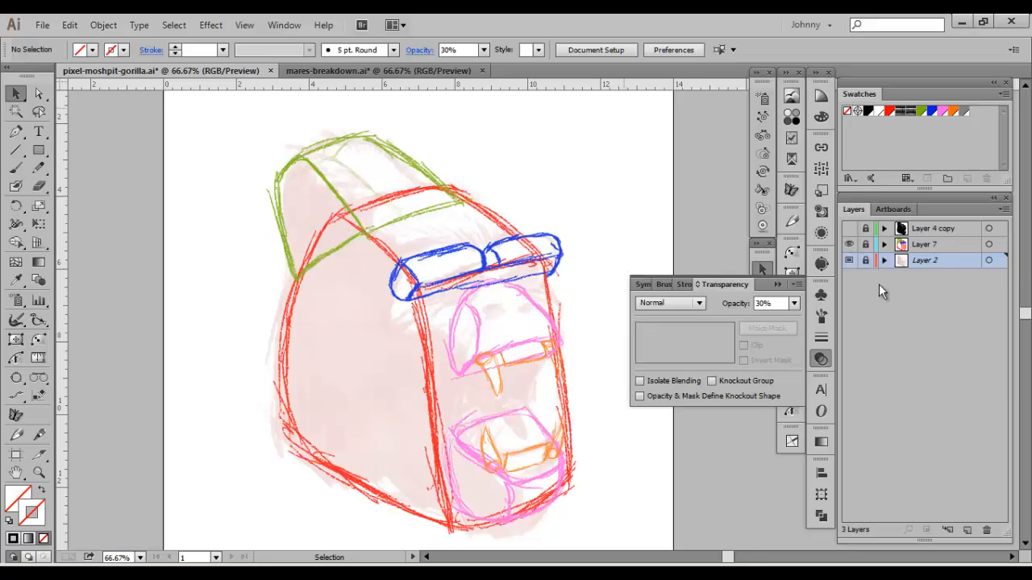
left_click(519, 287)
double_click(518, 287)
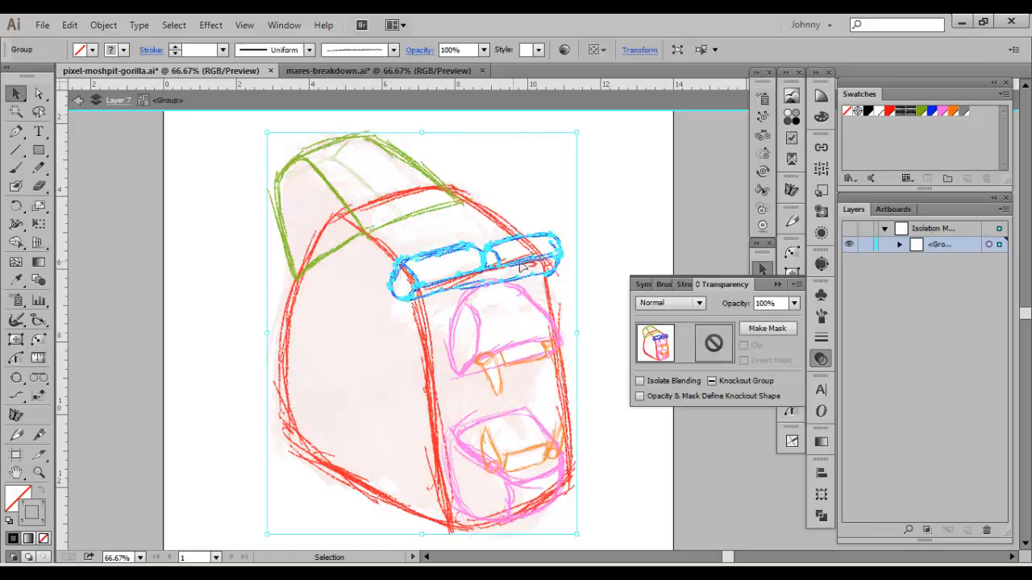
left_click(898, 244)
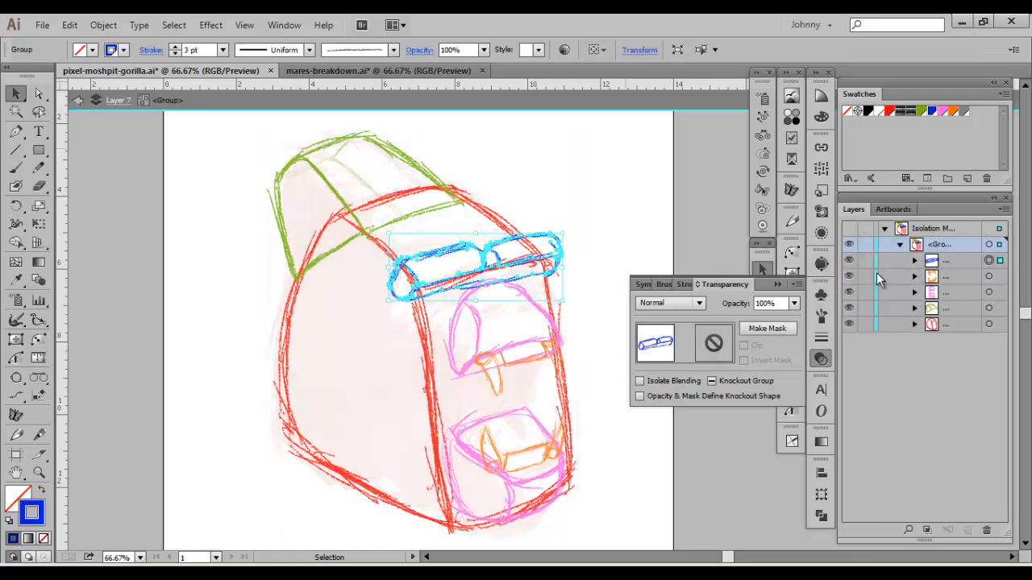
Hide all construction shapes except the red head block, and reveal the green, blue and pink groups one at a time
left_click_drag(850, 266, 850, 311)
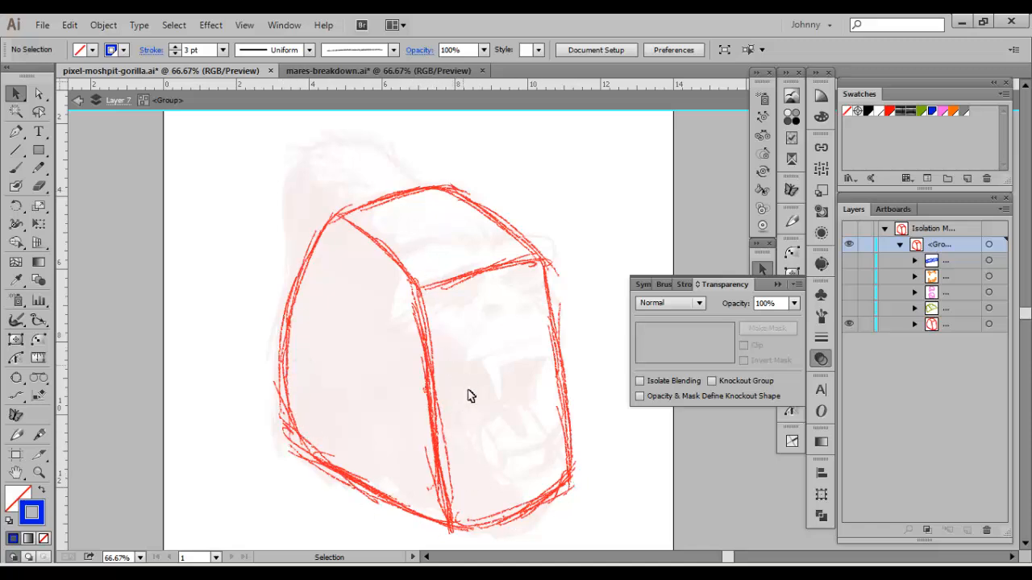
left_click(848, 309)
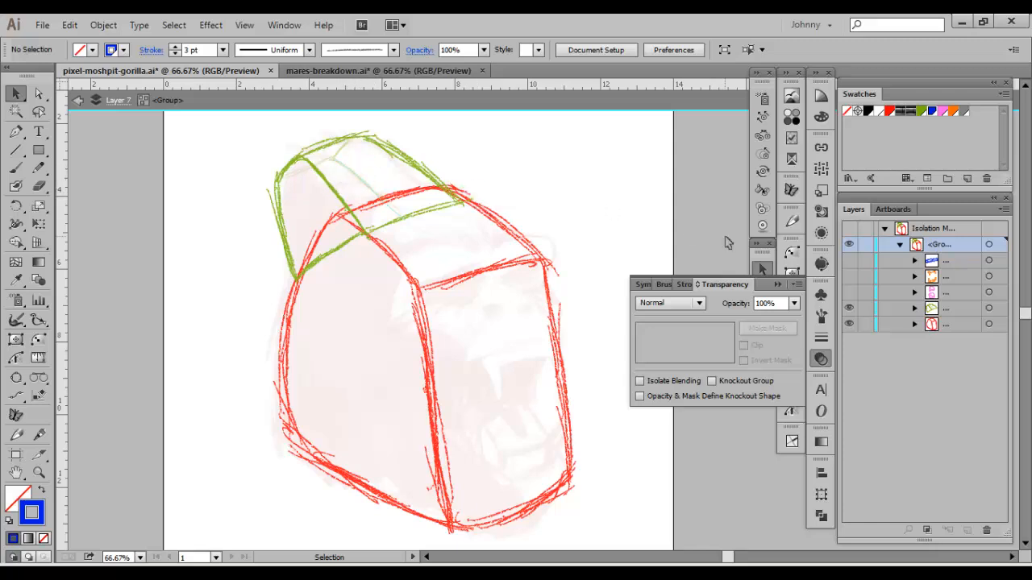
left_click(849, 261)
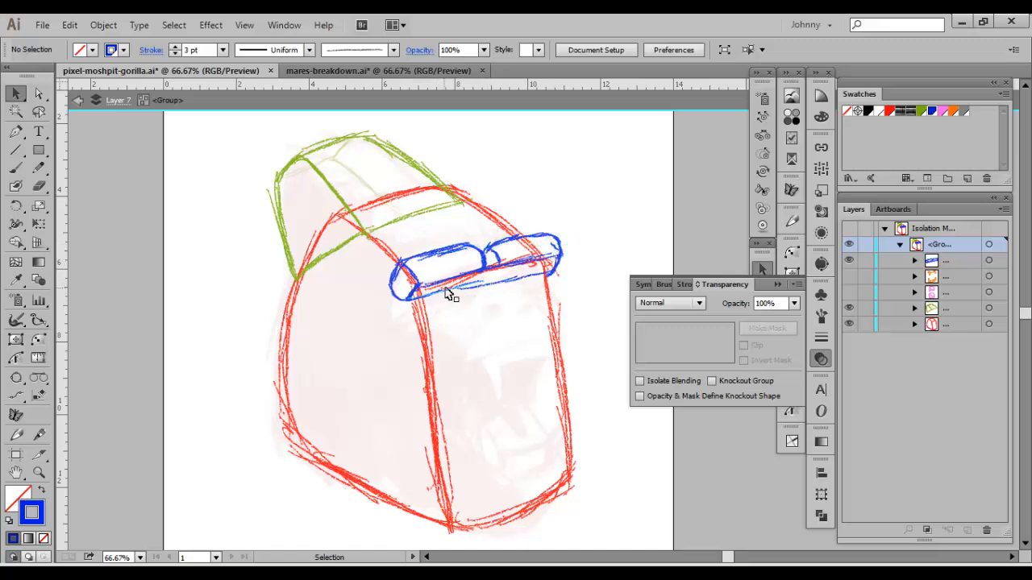
left_click(850, 292)
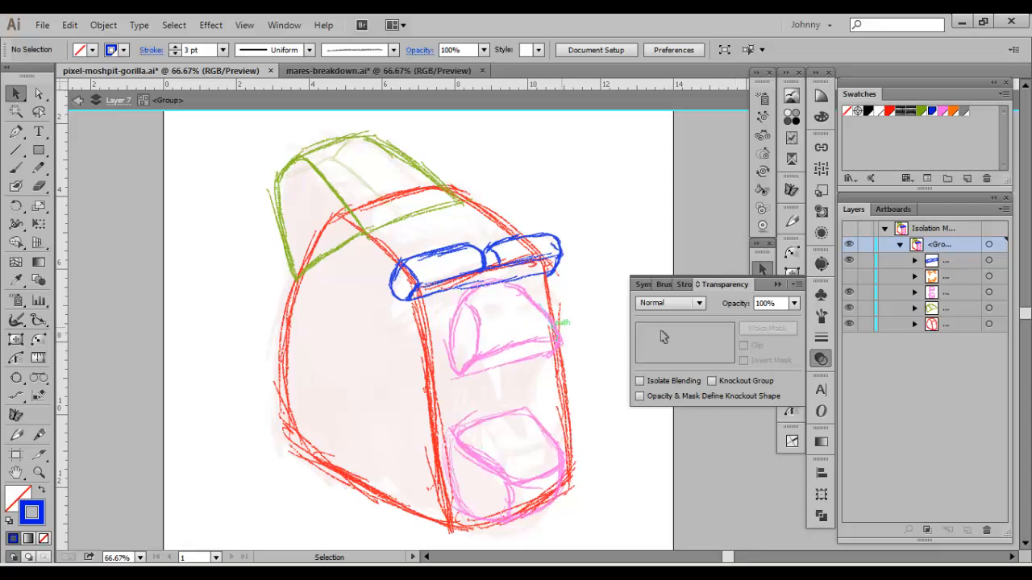
Show the orange teeth shapes and toggle the red and green blocks off and on to examine the face construction
left_click(851, 326)
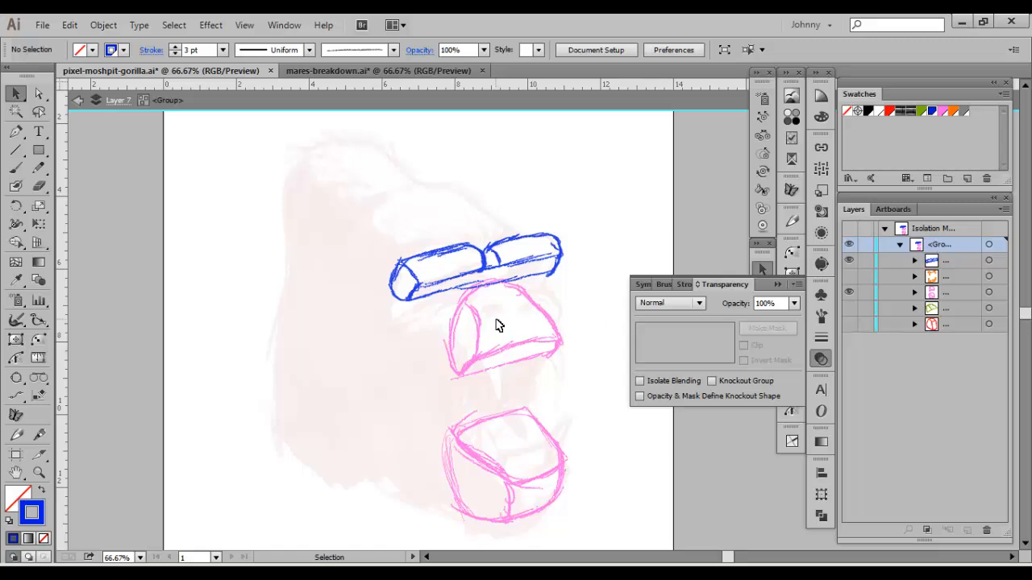
left_click(850, 323)
left_click(849, 276)
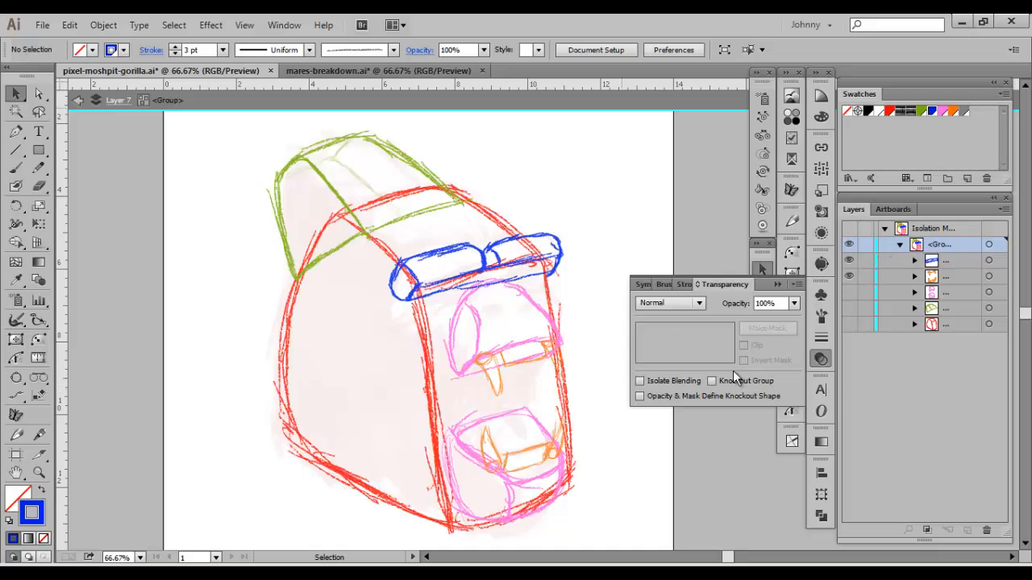
left_click(848, 291)
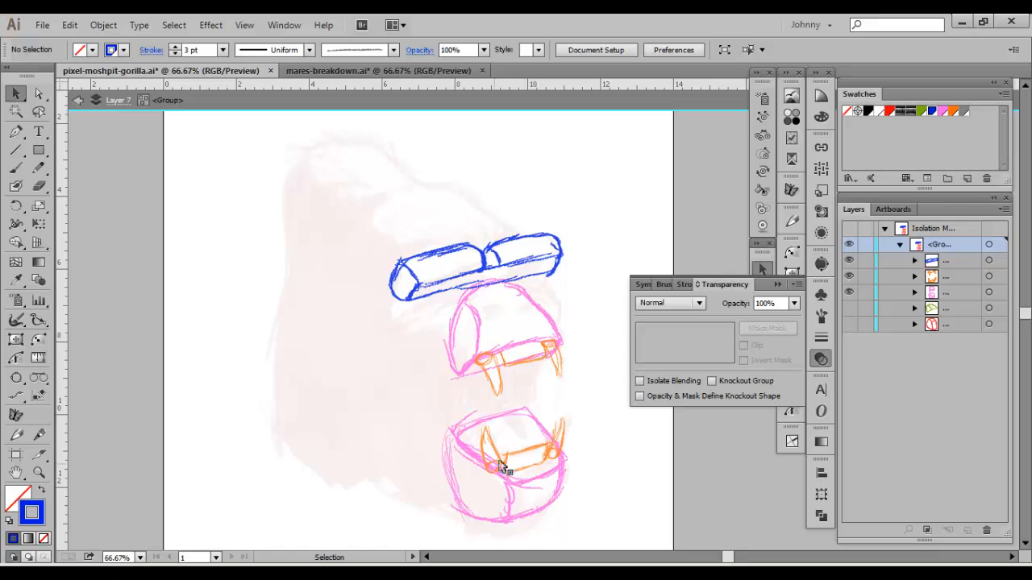
left_click(849, 323)
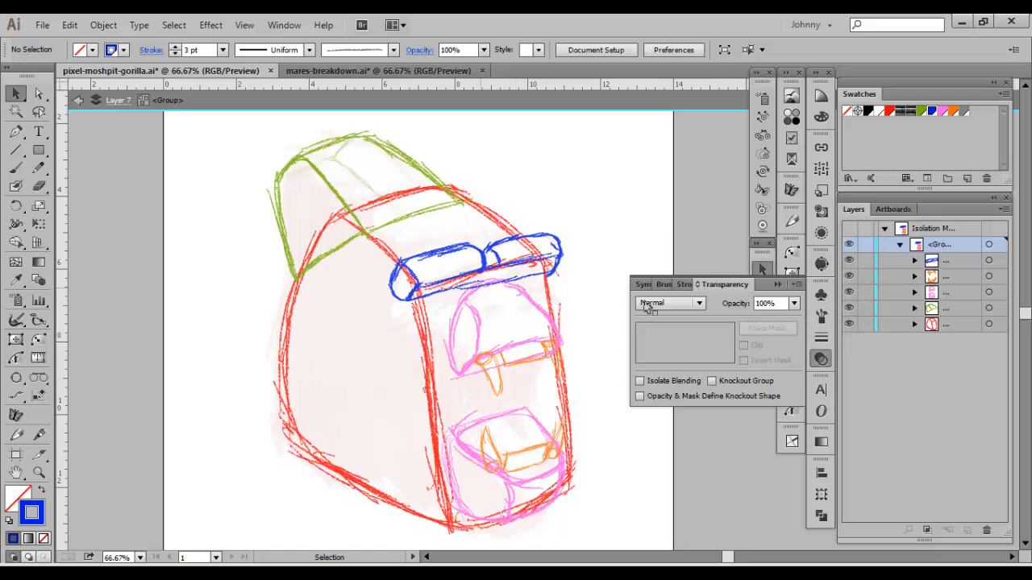
Exit isolation mode and set the opacity of all the construction shapes on Layer 7 to 30%
left_click(898, 245)
double_click(593, 175)
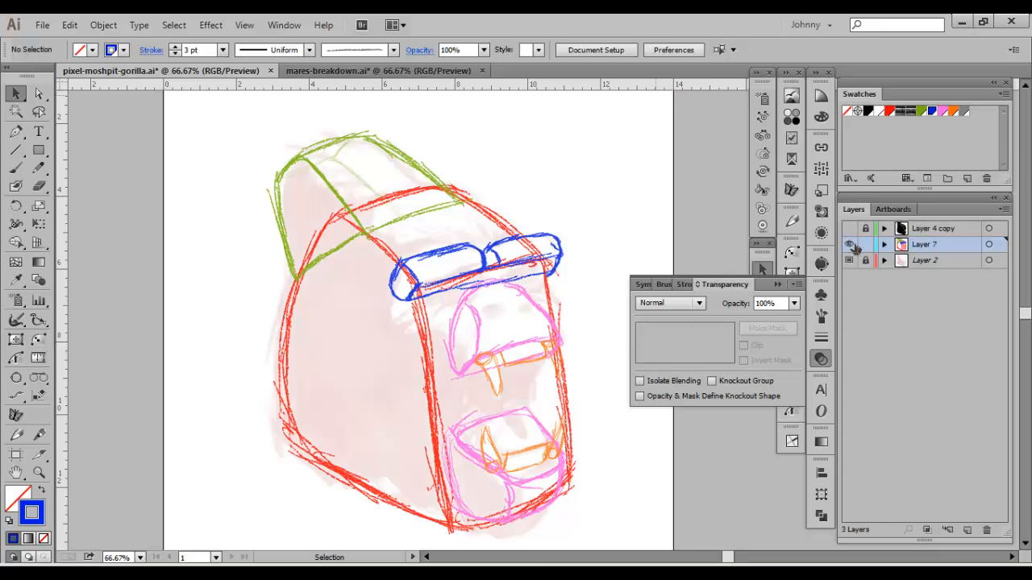
key("ctrl+a")
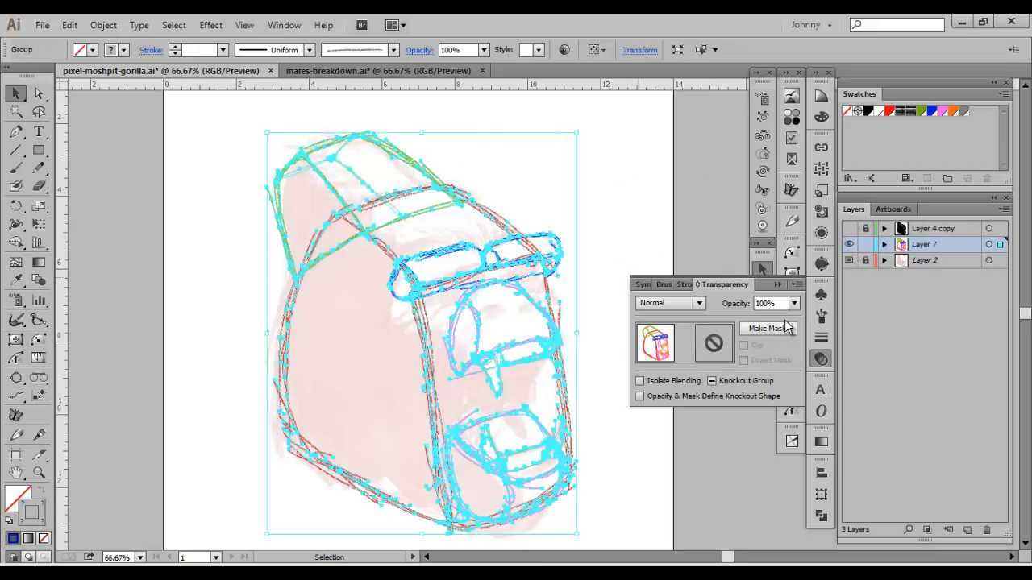
left_click(794, 303)
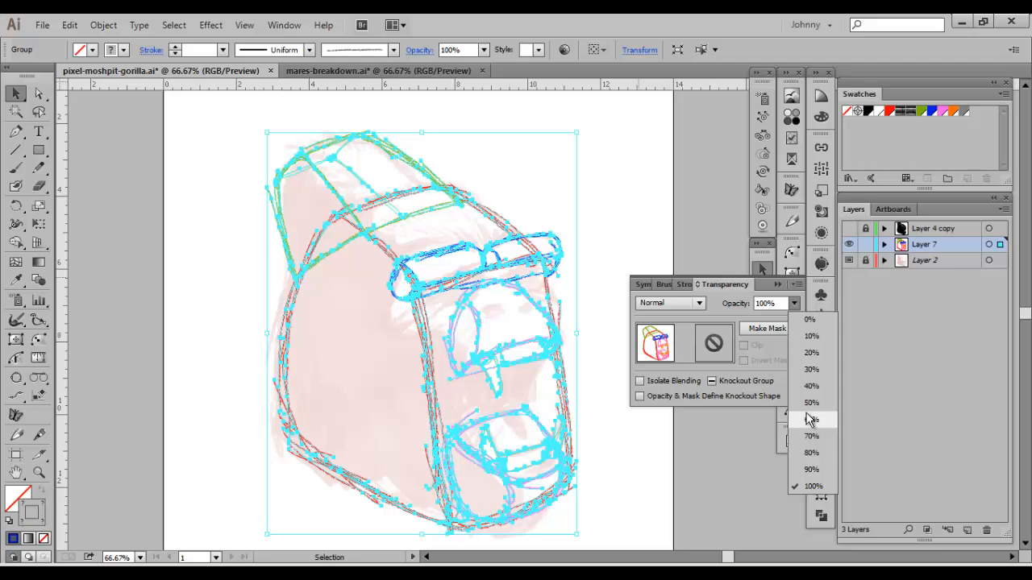
left_click(810, 369)
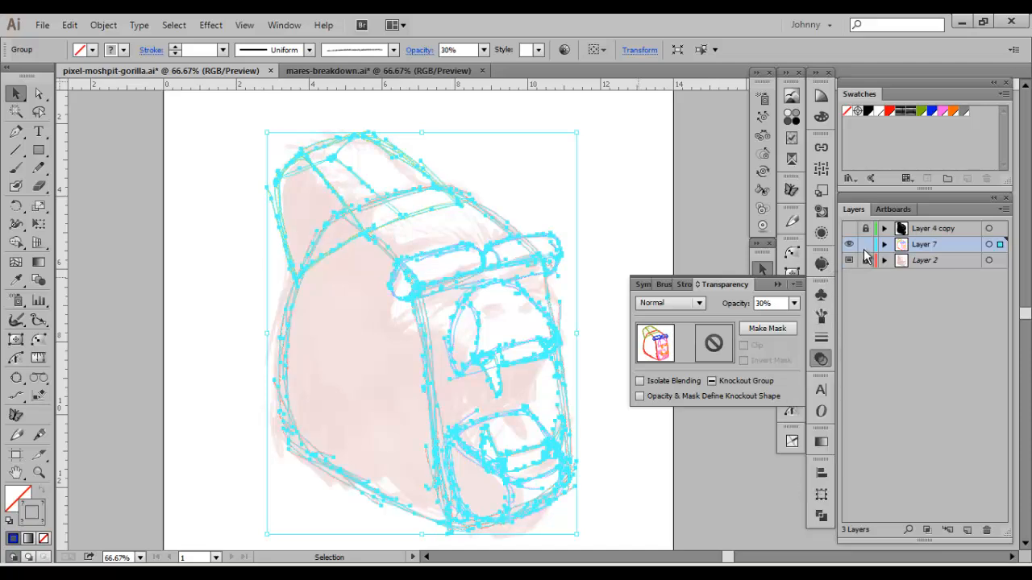
Lock Layer 7 and add a new layer directly above it
left_click_drag(865, 248, 865, 259)
left_click(967, 531)
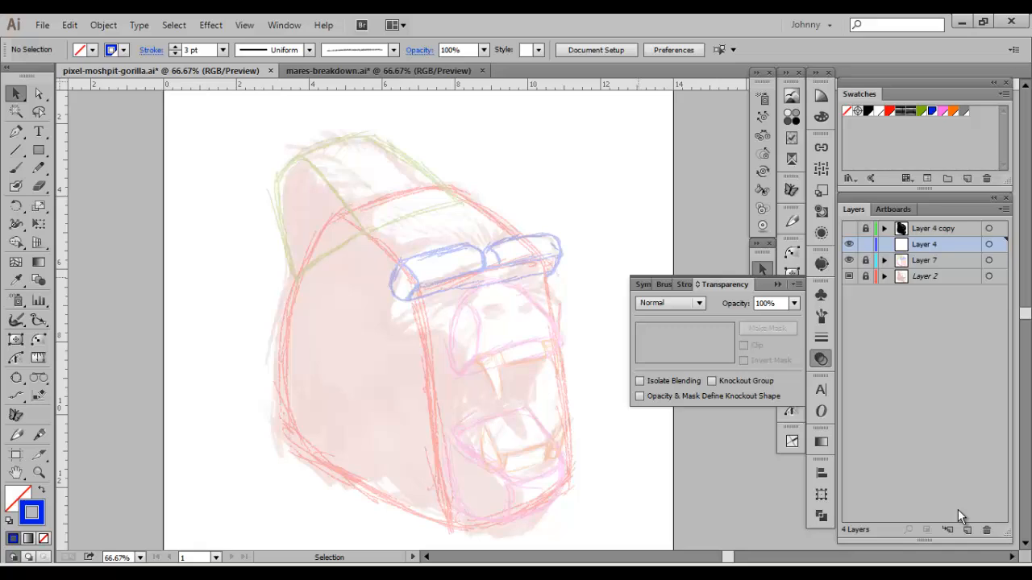
left_click(818, 362)
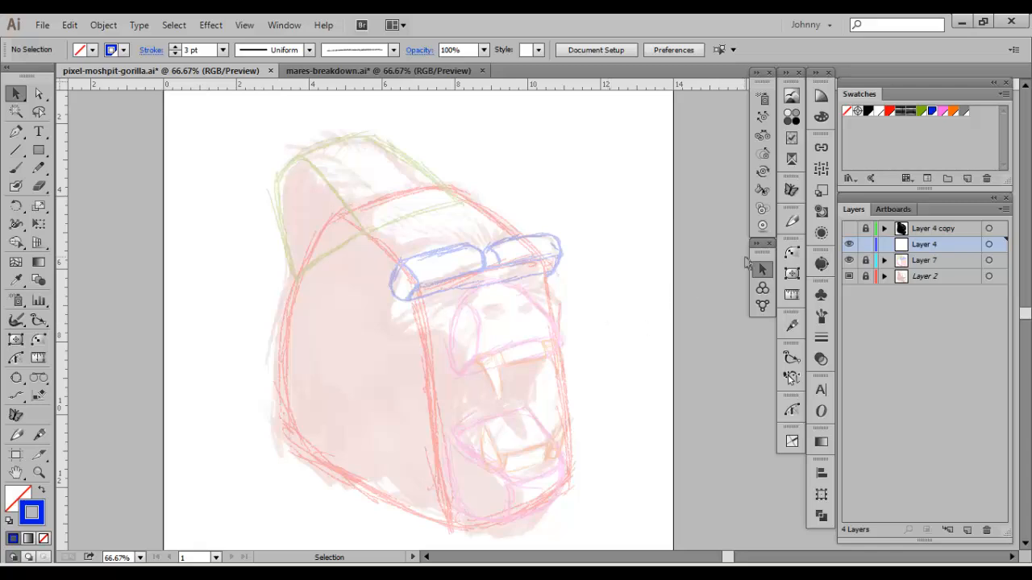
Choose the Paintbrush tool with a black stroke and check which textured brush is active
key("b")
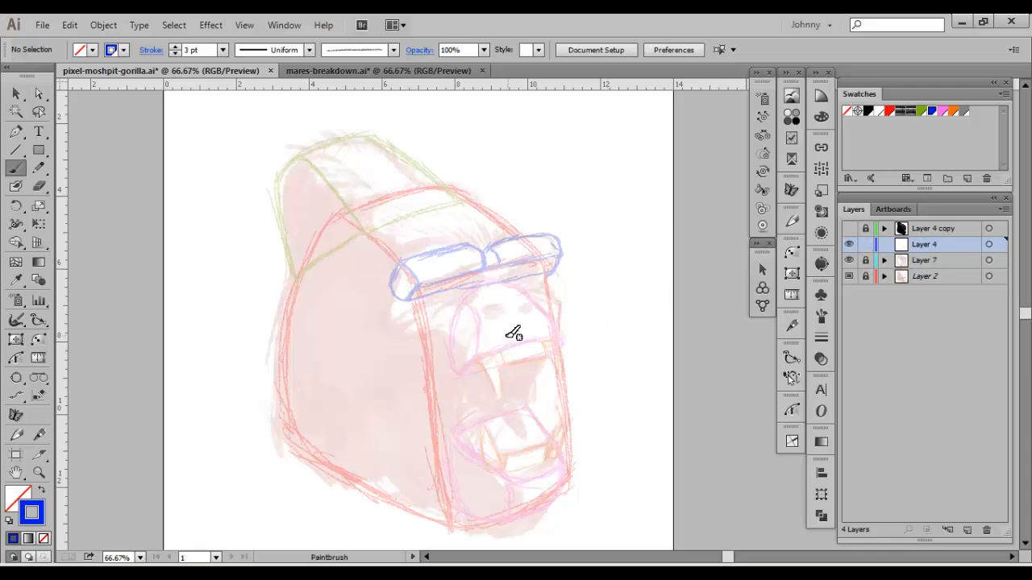
left_click(868, 111)
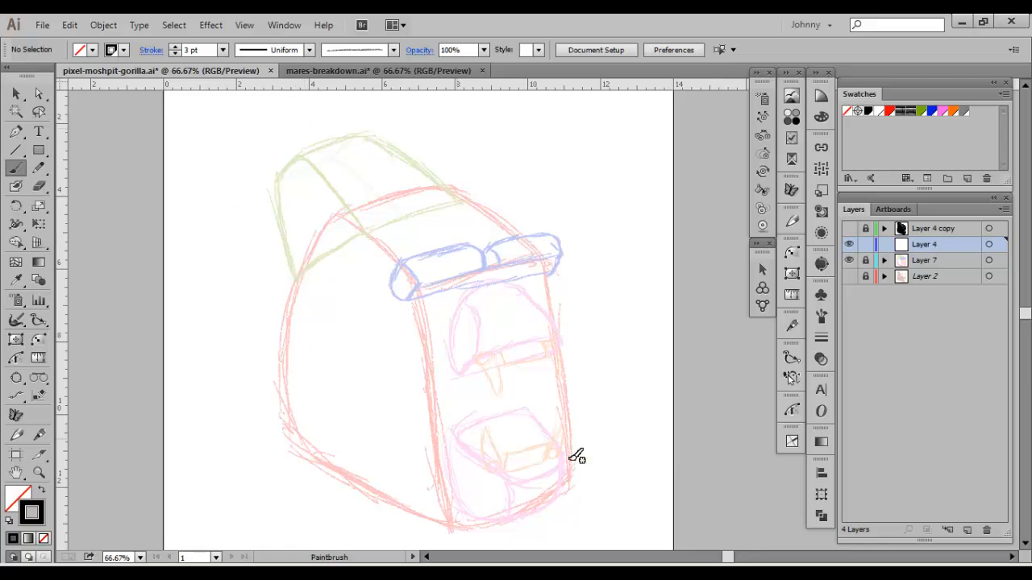
left_click(821, 297)
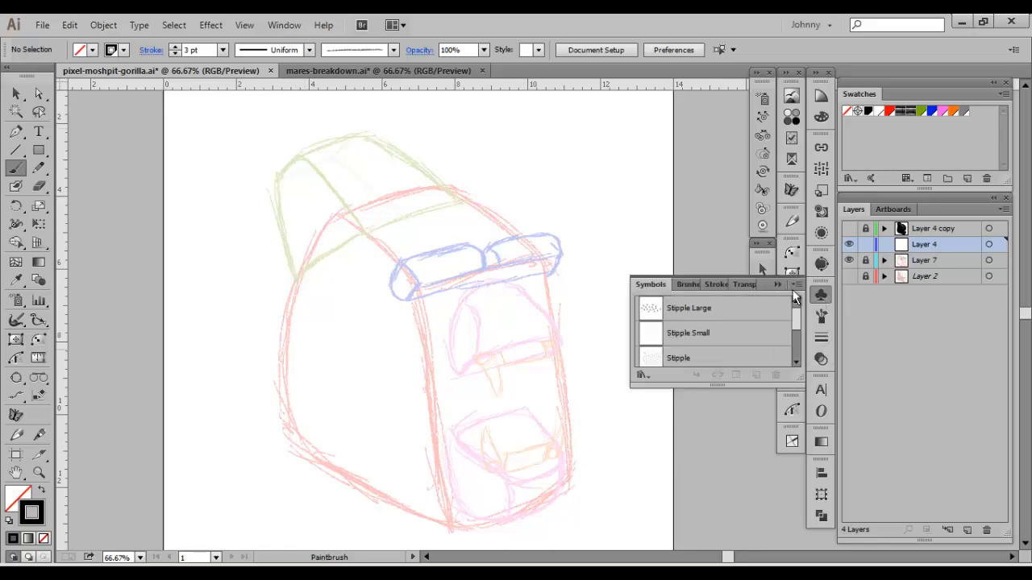
left_click(819, 317)
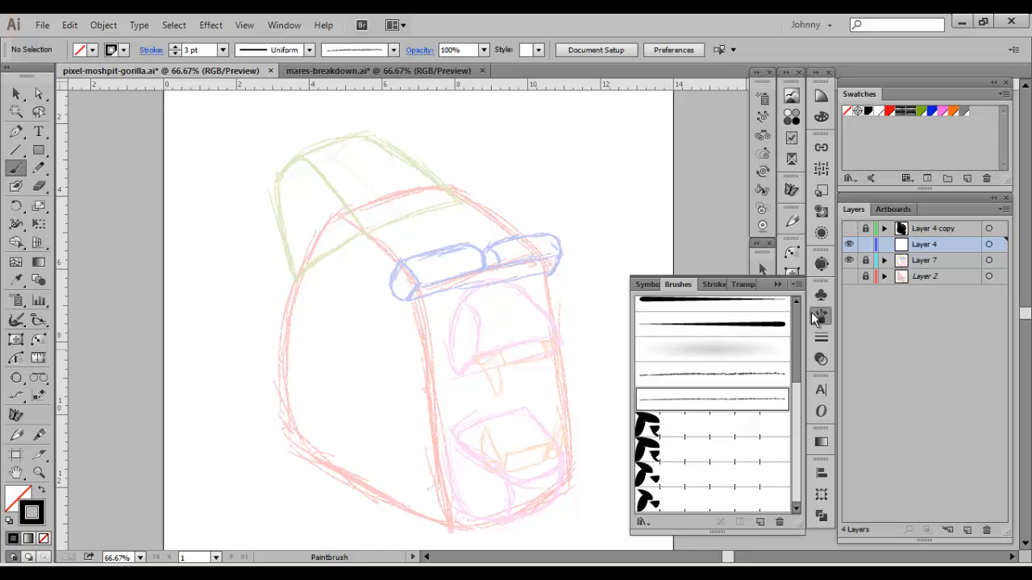
left_click(815, 316)
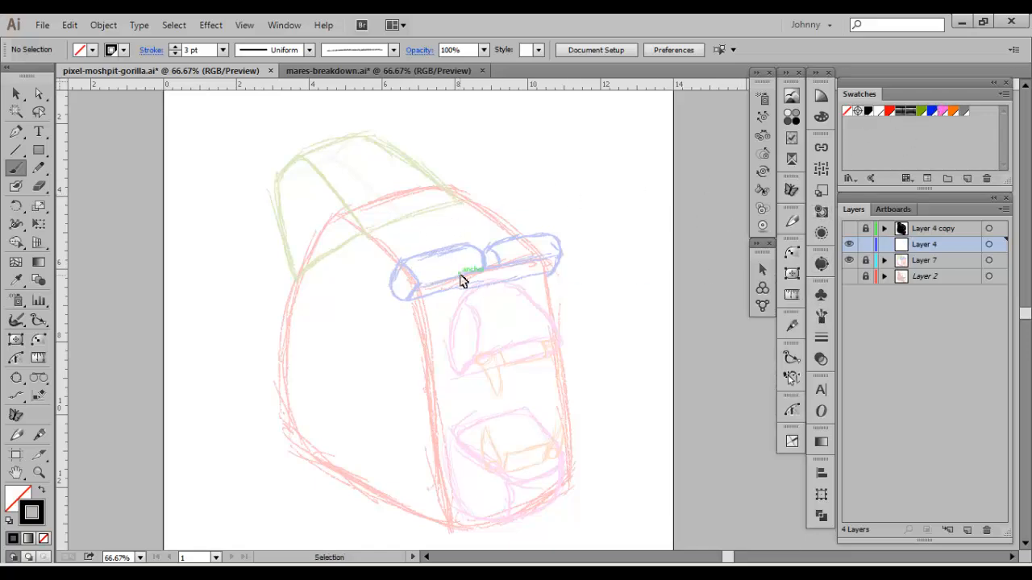
Show the faded sketch on Layer 2, toggling its visibility to compare it with the construction shapes
key("ctrl+equal")
left_click_drag(500, 229, 583, 317)
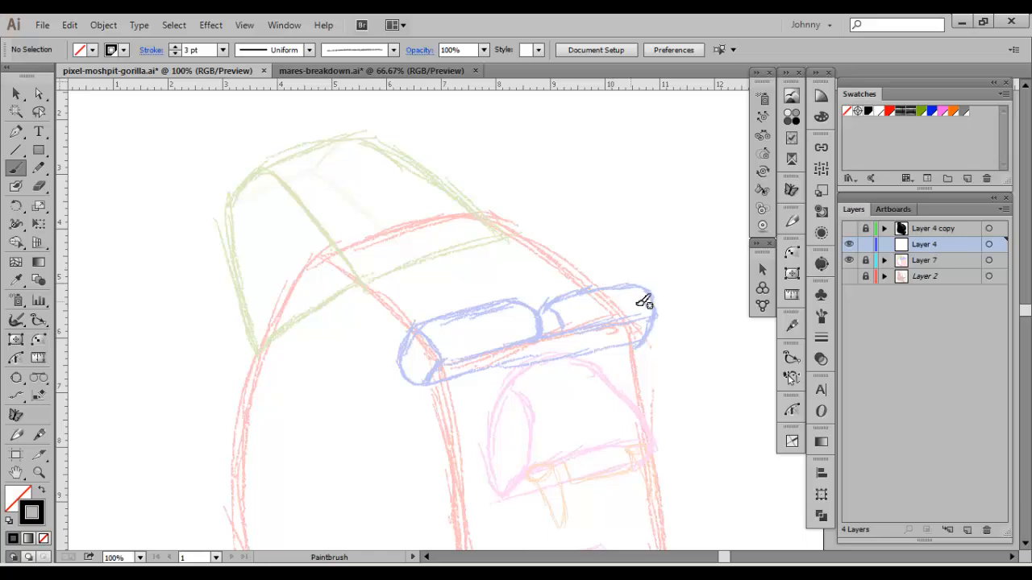
left_click(849, 277)
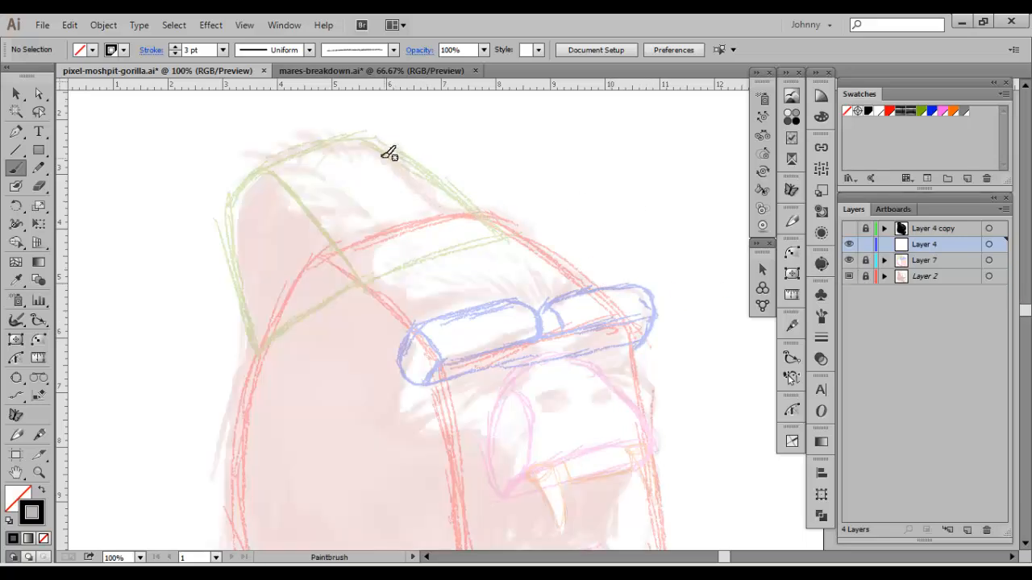
left_click_drag(390, 364, 313, 240)
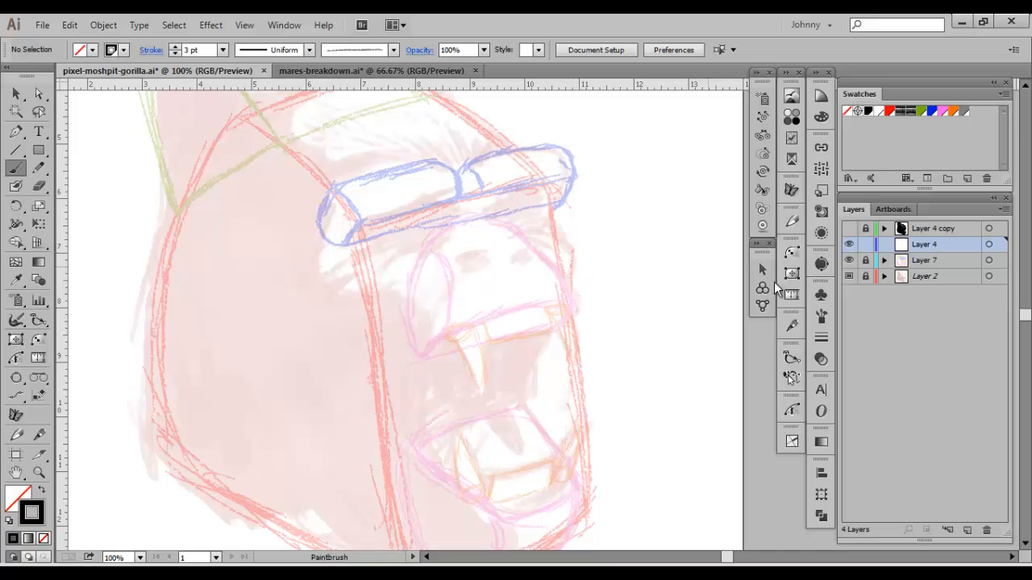
left_click(850, 276)
mouse_move(486, 250)
left_mouse_down()
mouse_move(509, 299)
mouse_move(480, 265)
mouse_move(427, 281)
left_mouse_up()
left_click(848, 277)
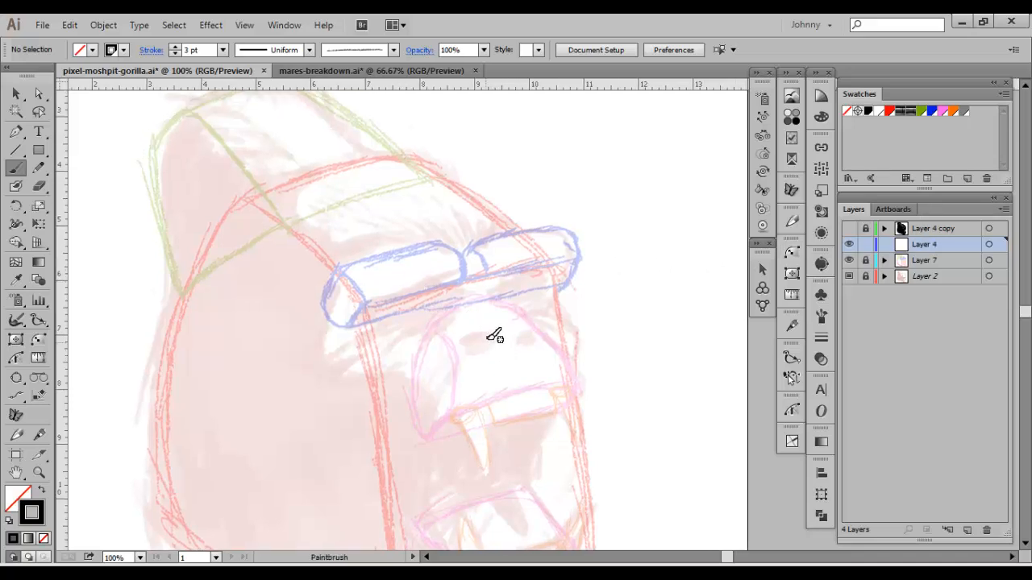
Set the brush stroke to 2 pt and outline the upper edges and outer ends of both brow cylinders in black
left_click_drag(534, 306, 525, 348)
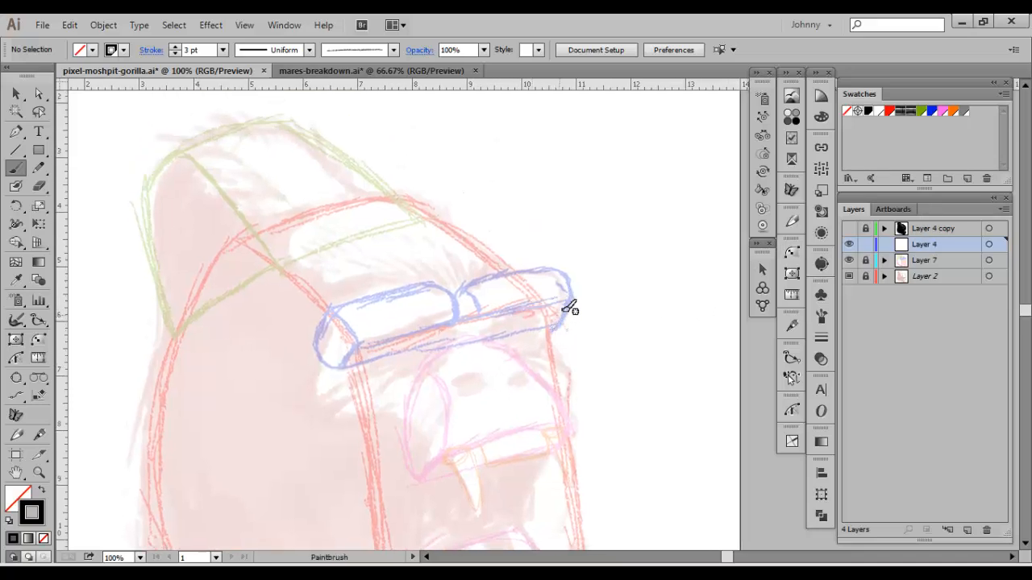
left_click_drag(564, 304, 549, 335)
left_click(175, 53)
mouse_move(550, 337)
left_mouse_down()
mouse_move(569, 302)
mouse_move(562, 277)
mouse_move(493, 278)
mouse_move(352, 306)
left_mouse_up()
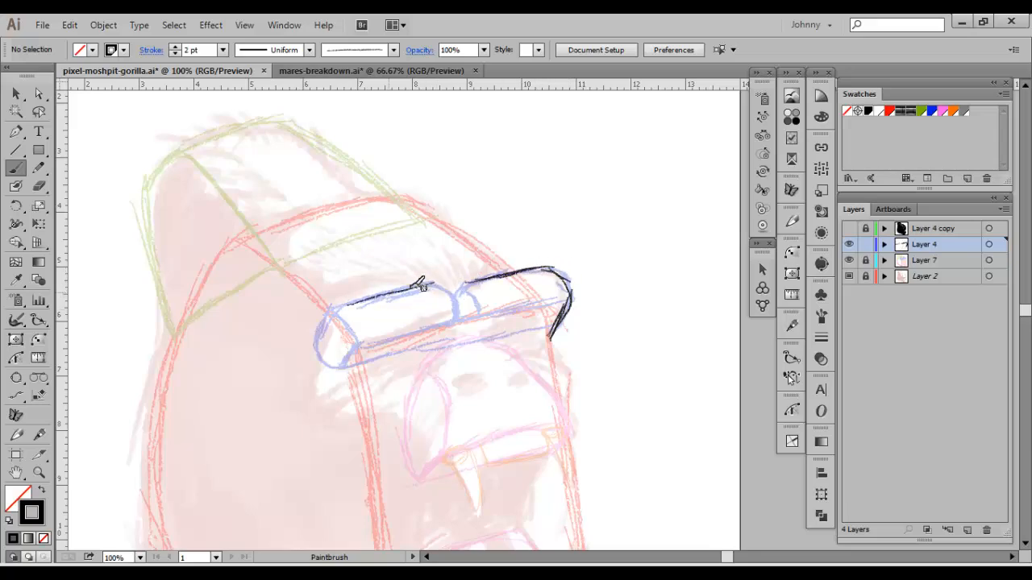
mouse_move(416, 285)
left_mouse_down()
mouse_move(329, 317)
mouse_move(320, 344)
left_mouse_up()
Trace the head's far contour from the brow up the forehead and over the top of the crest
key("space")
left_click_drag(425, 217, 429, 264)
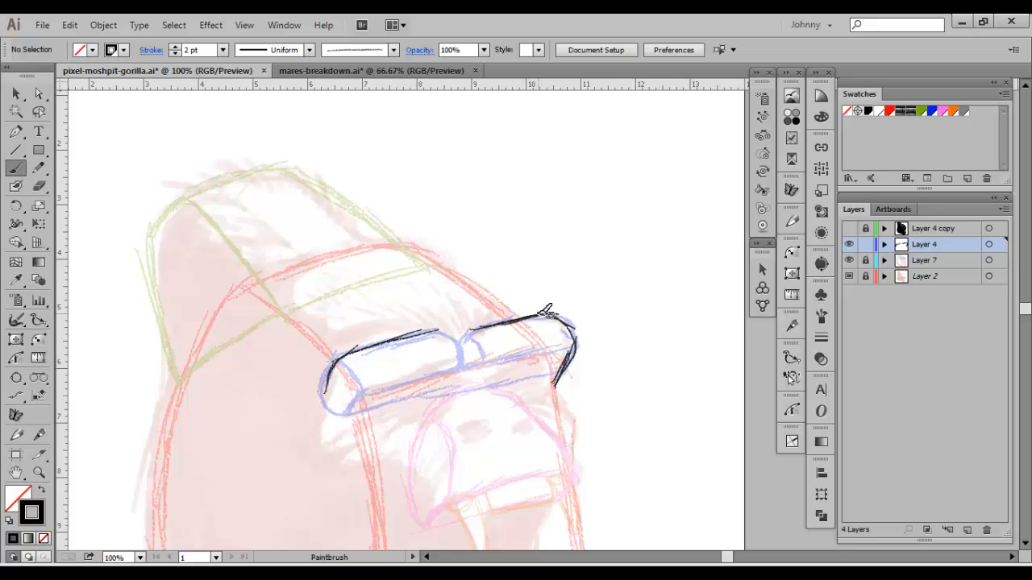
left_click_drag(481, 294, 475, 294)
mouse_move(535, 316)
left_mouse_down()
mouse_move(474, 293)
mouse_move(511, 312)
mouse_move(532, 312)
mouse_move(432, 268)
mouse_move(496, 306)
mouse_move(439, 261)
left_mouse_up()
mouse_move(472, 297)
left_mouse_down()
mouse_move(418, 247)
mouse_move(332, 211)
mouse_move(361, 239)
mouse_move(298, 187)
left_mouse_up()
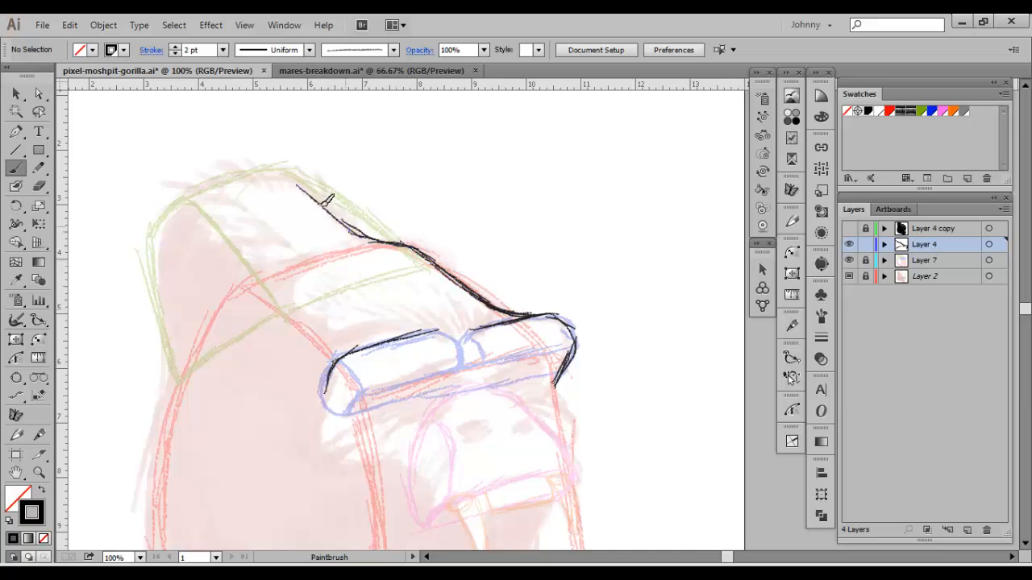
left_click_drag(348, 231, 284, 166)
left_click_drag(330, 210, 284, 173)
mouse_move(278, 173)
left_mouse_down()
mouse_move(380, 195)
mouse_move(345, 195)
mouse_move(400, 195)
mouse_move(342, 195)
mouse_move(286, 217)
left_mouse_up()
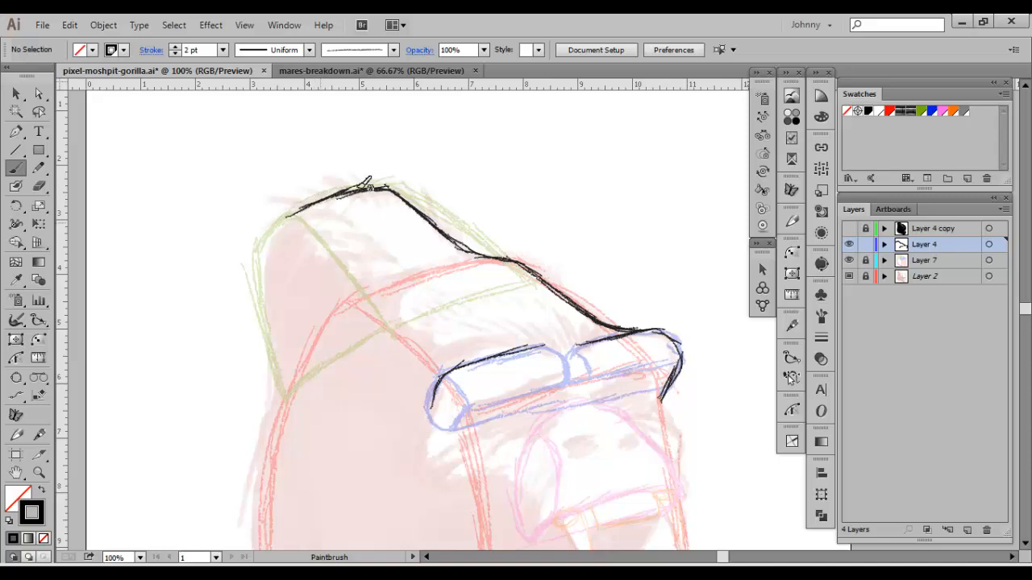
mouse_move(344, 201)
left_mouse_down()
mouse_move(357, 166)
mouse_move(299, 217)
left_mouse_up()
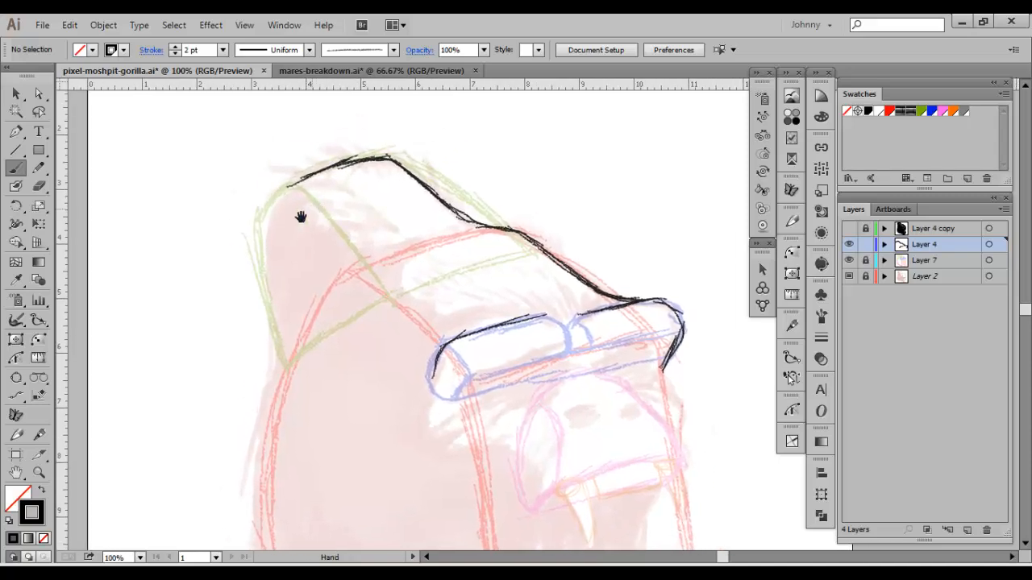
Outline the crest's back edge down to the head block and begin its inner edge toward the forehead
mouse_move(307, 169)
left_mouse_down()
mouse_move(263, 216)
mouse_move(271, 208)
mouse_move(261, 243)
left_mouse_up()
mouse_move(275, 198)
left_mouse_down()
mouse_move(259, 258)
mouse_move(263, 266)
mouse_move(266, 247)
mouse_move(283, 362)
left_mouse_up()
left_click_drag(273, 266, 285, 377)
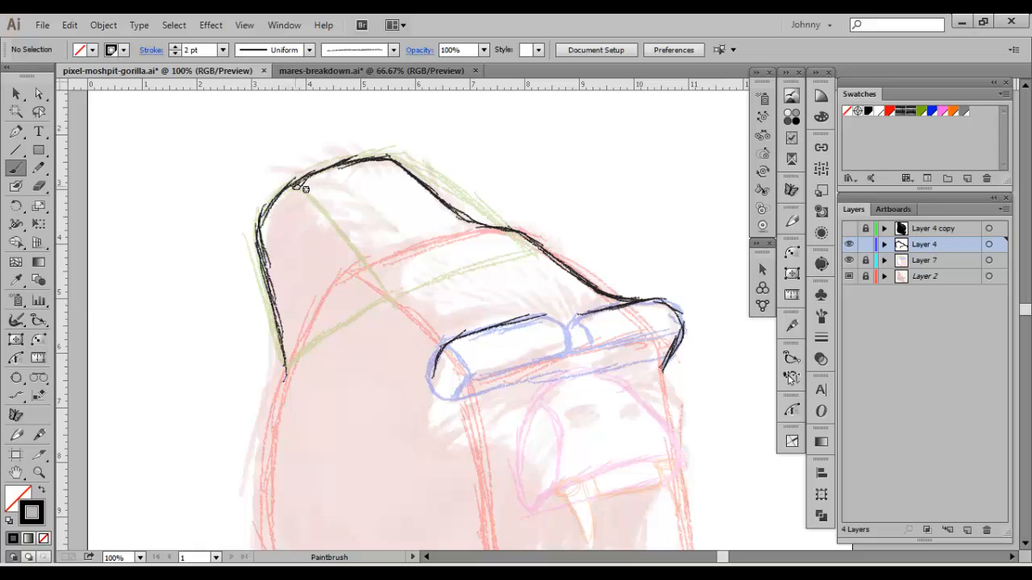
left_click_drag(300, 190, 362, 253)
left_click_drag(326, 216, 366, 253)
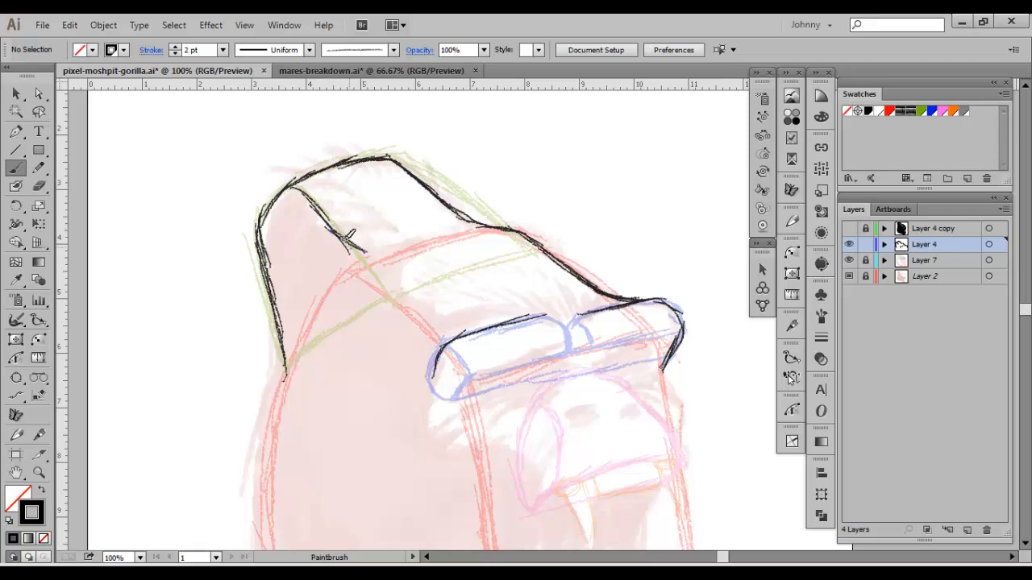
Finish the crest's inner edge and outline the rounded forehead area between the crest and the brow
mouse_move(290, 187)
left_mouse_down()
mouse_move(382, 257)
mouse_move(374, 249)
mouse_move(509, 229)
left_mouse_up()
left_click_drag(379, 274, 380, 284)
left_click_drag(484, 229, 393, 242)
mouse_move(366, 252)
left_mouse_down()
mouse_move(375, 312)
mouse_move(419, 331)
left_mouse_up()
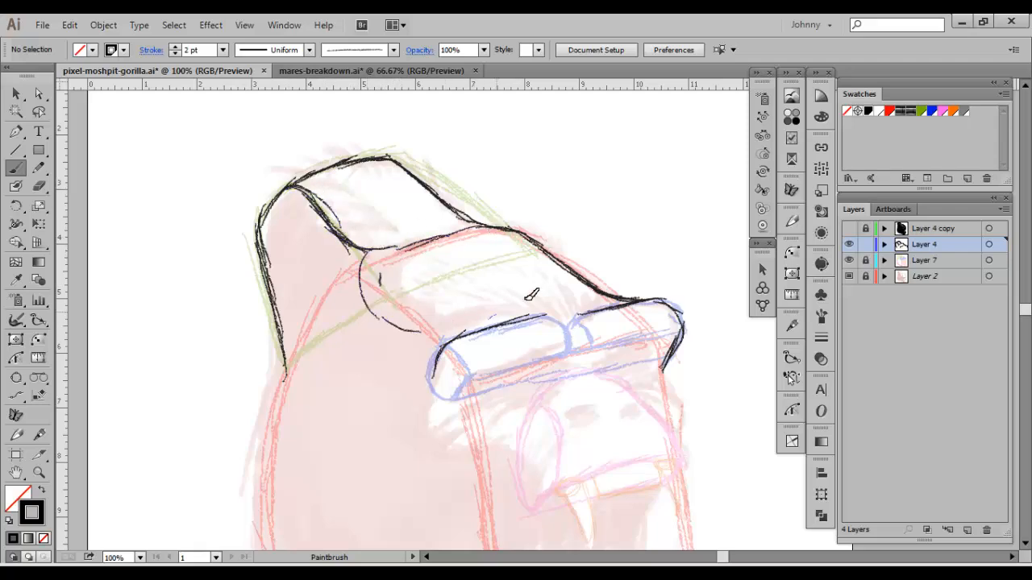
left_click_drag(488, 320, 530, 295)
left_click_drag(542, 258, 539, 269)
mouse_move(477, 228)
left_mouse_down()
mouse_move(585, 293)
mouse_move(432, 328)
mouse_move(376, 316)
mouse_move(364, 254)
left_mouse_up()
Draw the nose outline with two nostrils and the muzzle's far edge down to the upper lip
key("space")
left_click_drag(385, 327, 288, 209)
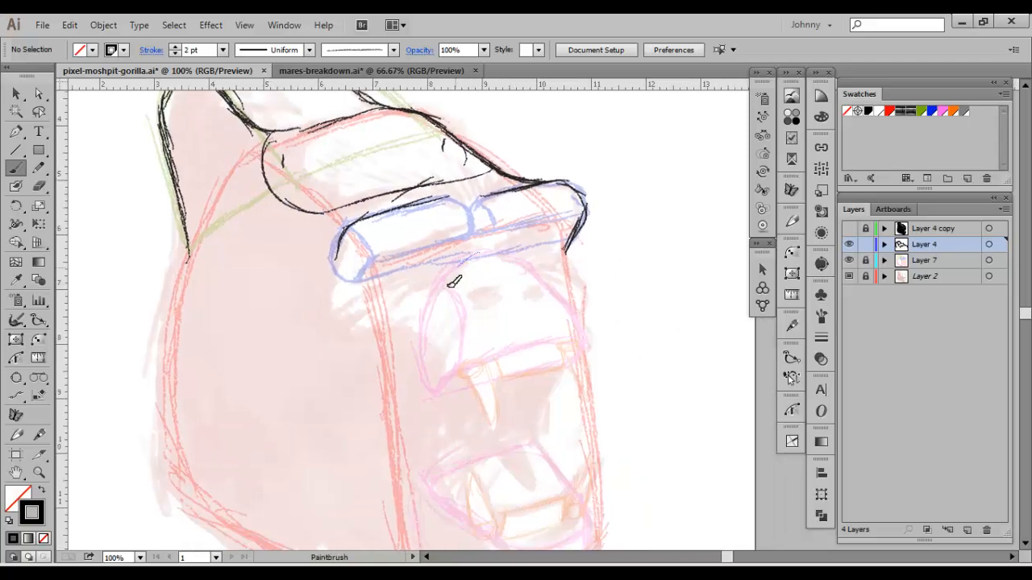
mouse_move(493, 309)
left_mouse_down()
mouse_move(516, 262)
mouse_move(535, 276)
mouse_move(525, 274)
left_mouse_up()
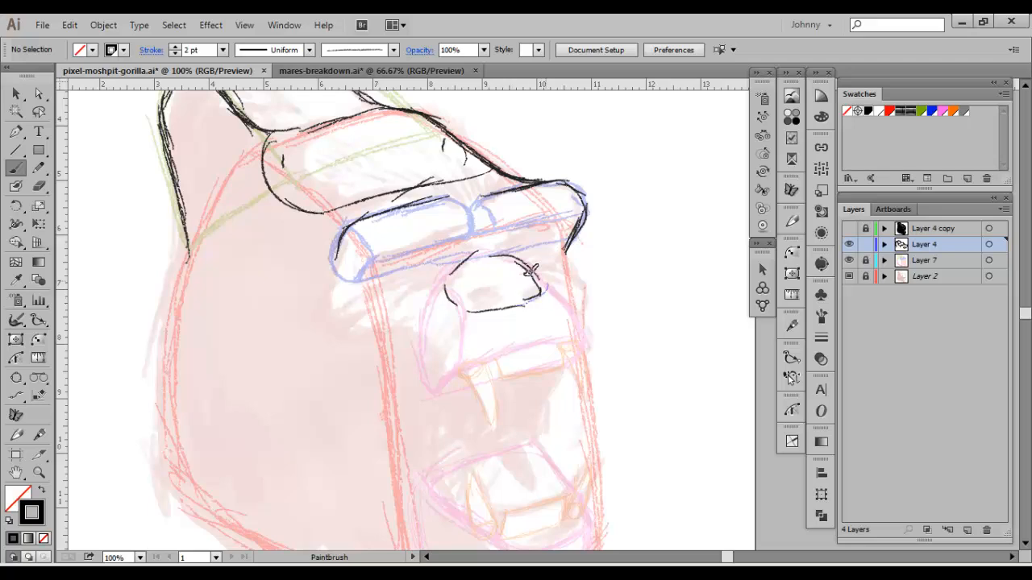
left_click_drag(470, 300, 539, 296)
key("space")
mouse_move(519, 255)
left_mouse_down()
mouse_move(471, 212)
mouse_move(534, 283)
mouse_move(540, 303)
mouse_move(528, 314)
left_mouse_up()
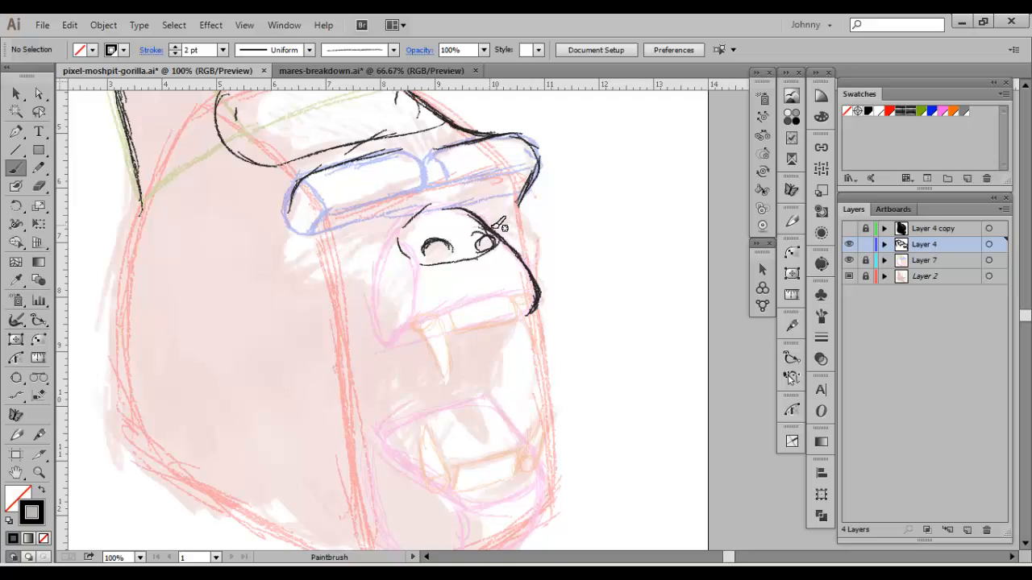
mouse_move(538, 301)
left_mouse_down()
mouse_move(529, 276)
mouse_move(476, 218)
left_mouse_up()
Draw angular cheekbone lines on both sides of the muzzle and sketch the eyes beneath the brow
mouse_move(528, 230)
left_mouse_down()
mouse_move(540, 254)
mouse_move(532, 274)
mouse_move(543, 246)
mouse_move(540, 261)
mouse_move(531, 227)
mouse_move(546, 245)
mouse_move(533, 266)
mouse_move(540, 240)
mouse_move(538, 251)
mouse_move(509, 251)
left_mouse_up()
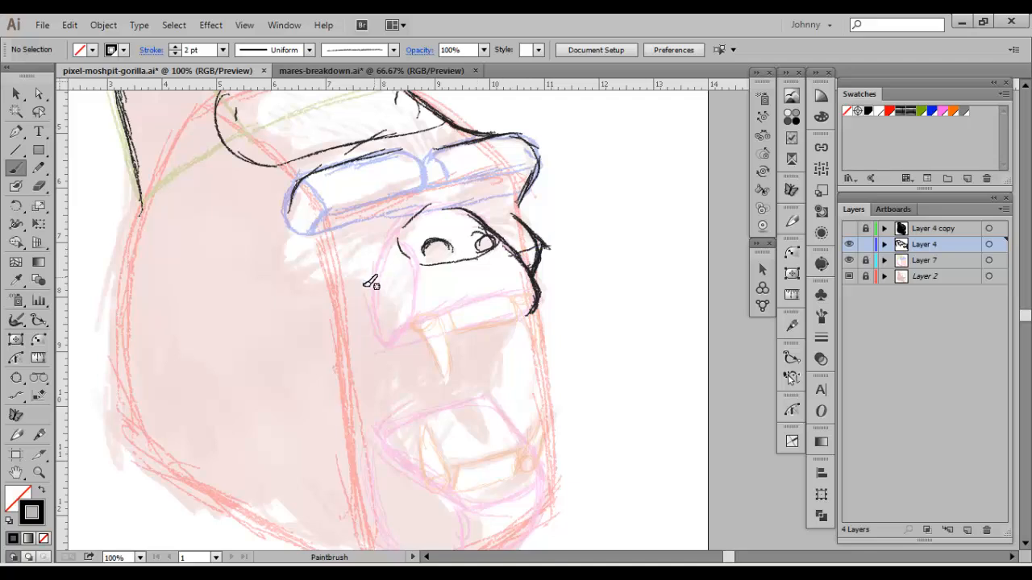
left_click_drag(379, 275, 299, 295)
left_click_drag(529, 243, 500, 253)
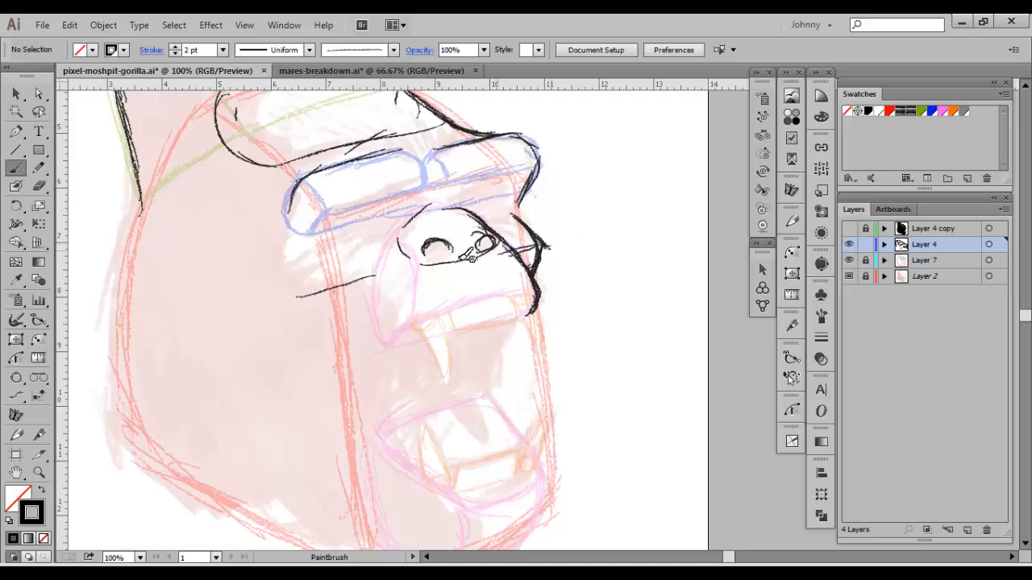
left_click_drag(300, 295, 281, 304)
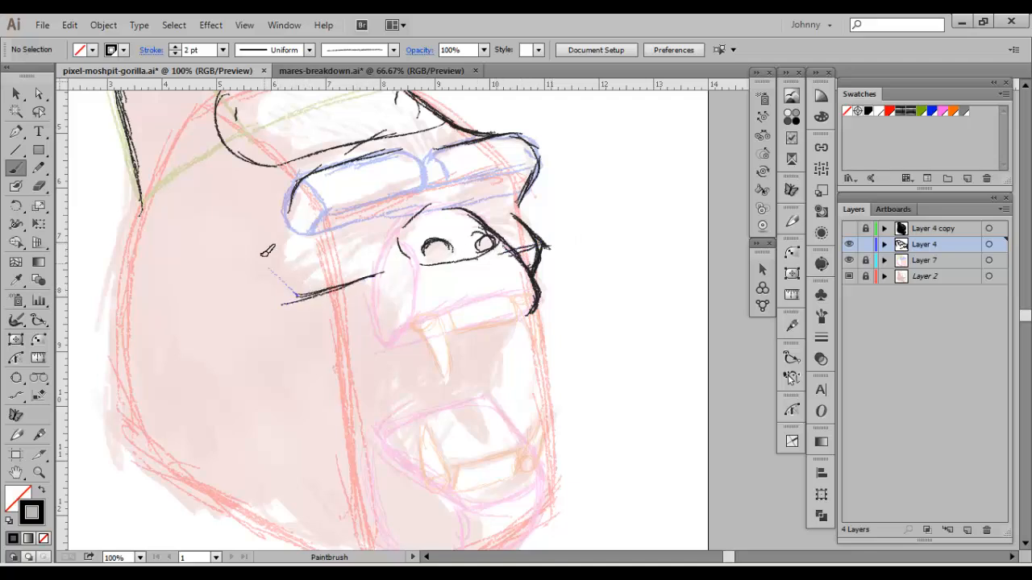
left_click_drag(262, 255, 256, 257)
left_click_drag(555, 239, 553, 242)
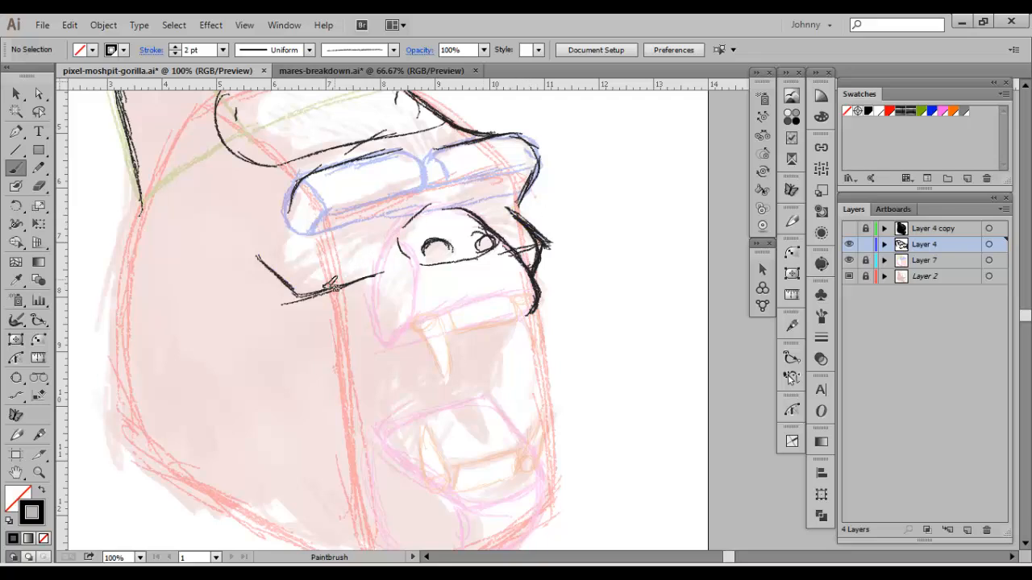
left_click_drag(306, 297, 253, 252)
mouse_move(329, 203)
left_mouse_down()
mouse_move(295, 259)
mouse_move(384, 231)
mouse_move(292, 263)
mouse_move(485, 217)
left_mouse_up()
mouse_move(359, 217)
left_mouse_down()
mouse_move(371, 217)
mouse_move(357, 240)
left_mouse_up()
Outline the open mouth, including the lower lip, both mouth corners and the far inner edge
mouse_move(431, 297)
left_mouse_down()
mouse_move(433, 283)
mouse_move(538, 295)
mouse_move(419, 304)
mouse_move(391, 332)
mouse_move(373, 397)
mouse_move(389, 395)
mouse_move(412, 454)
mouse_move(486, 490)
mouse_move(545, 467)
mouse_move(530, 469)
left_mouse_up()
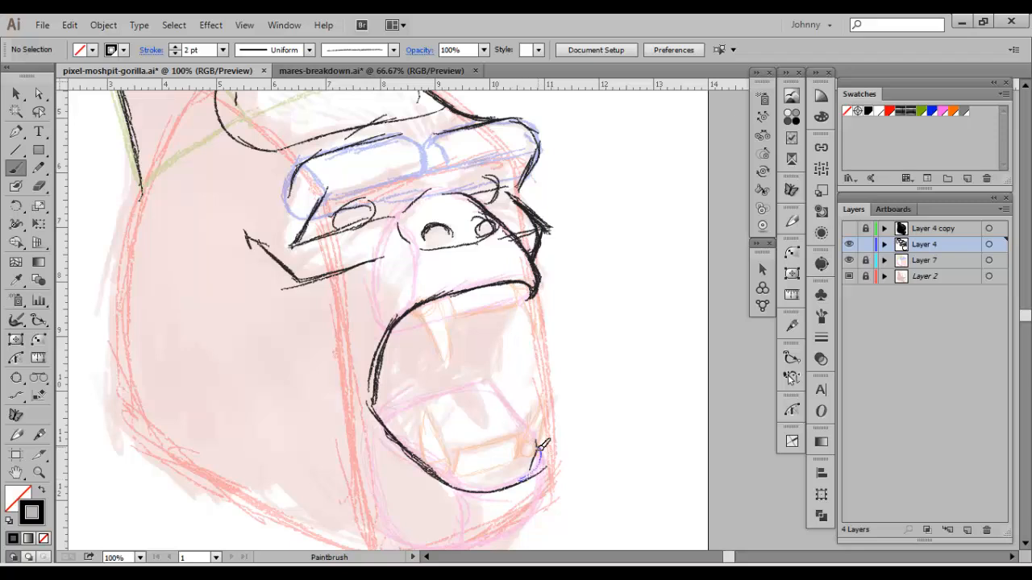
left_click_drag(491, 379, 530, 435)
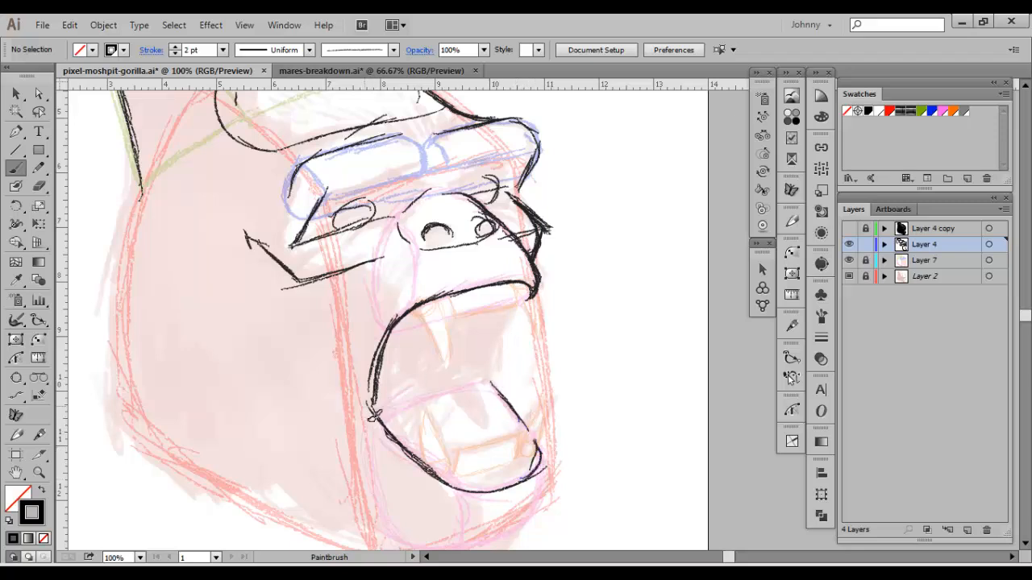
left_click_drag(375, 415, 398, 419)
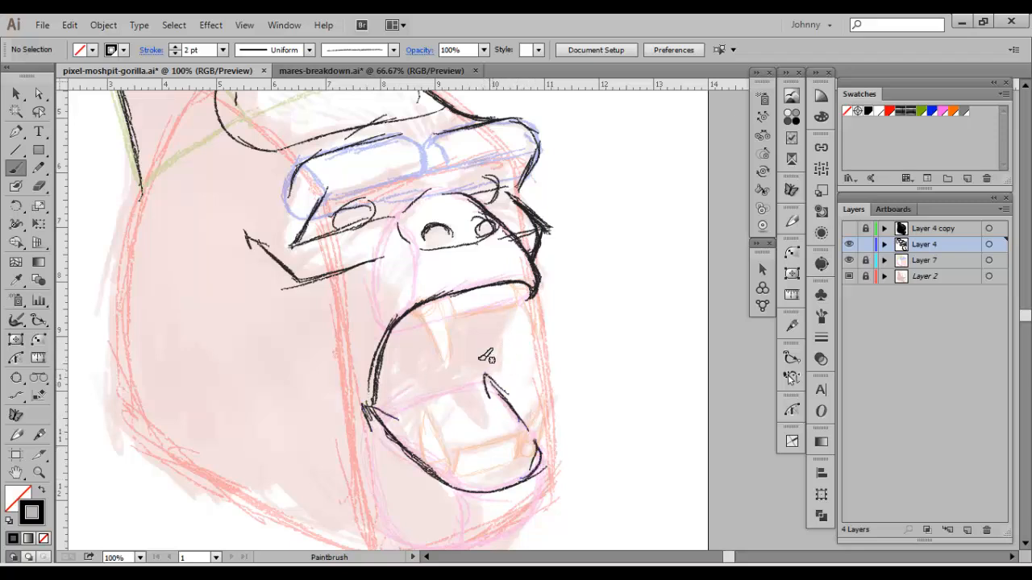
left_click_drag(532, 292, 488, 375)
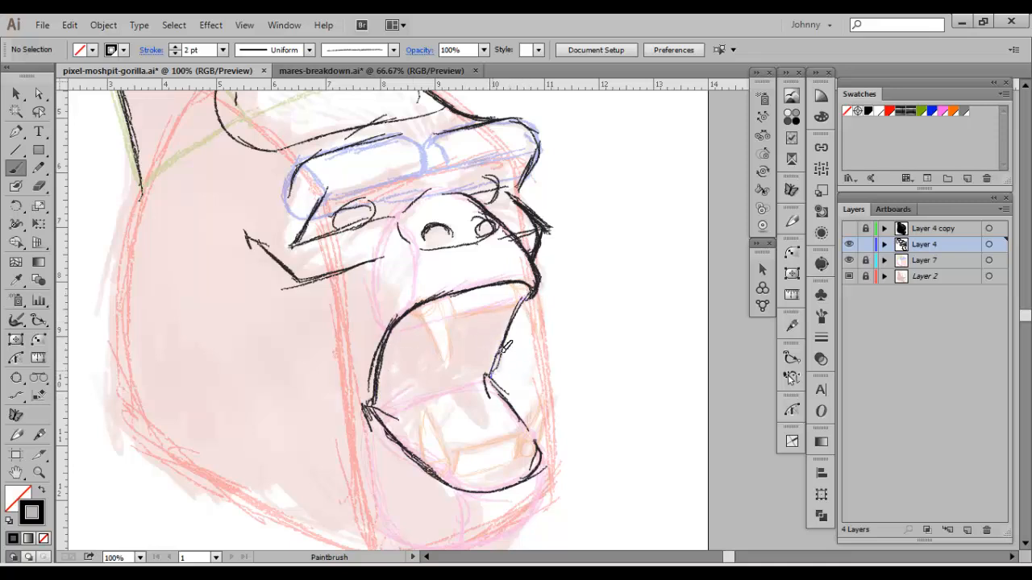
Draw the chin below the lower lip with its far side, vertical front edge and underside
left_click_drag(395, 270, 403, 194)
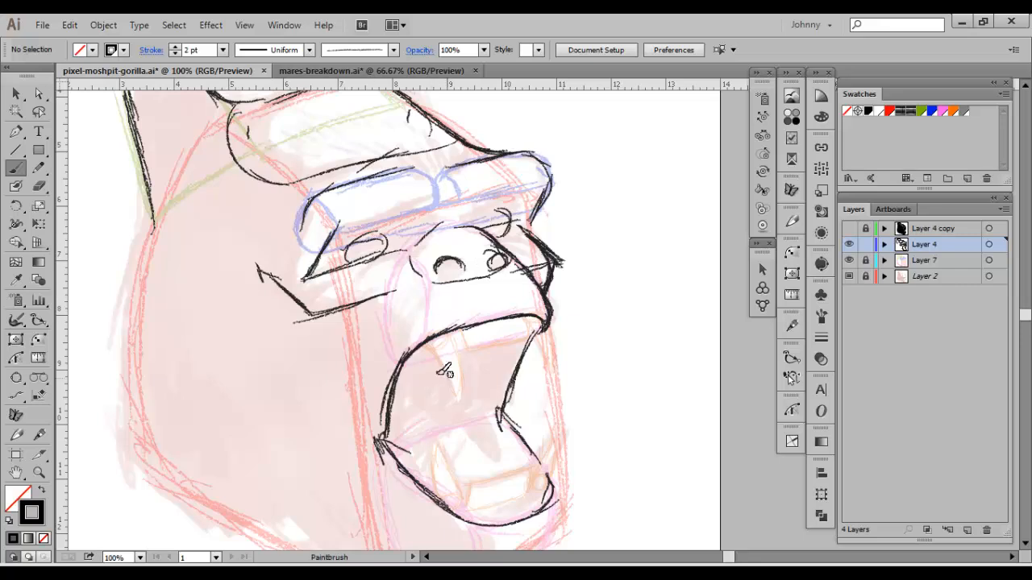
left_click_drag(443, 369, 401, 281)
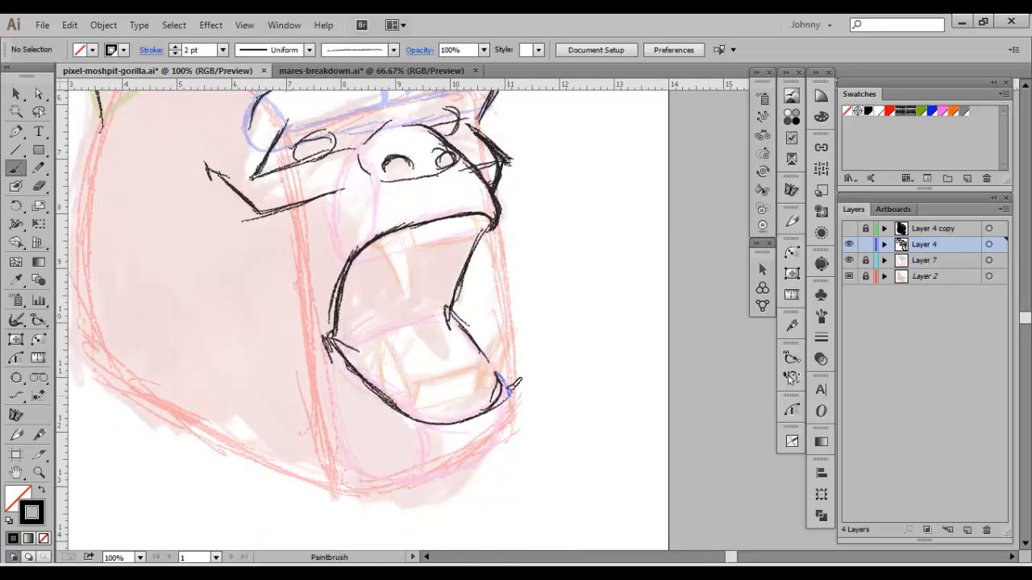
left_click_drag(510, 386, 504, 429)
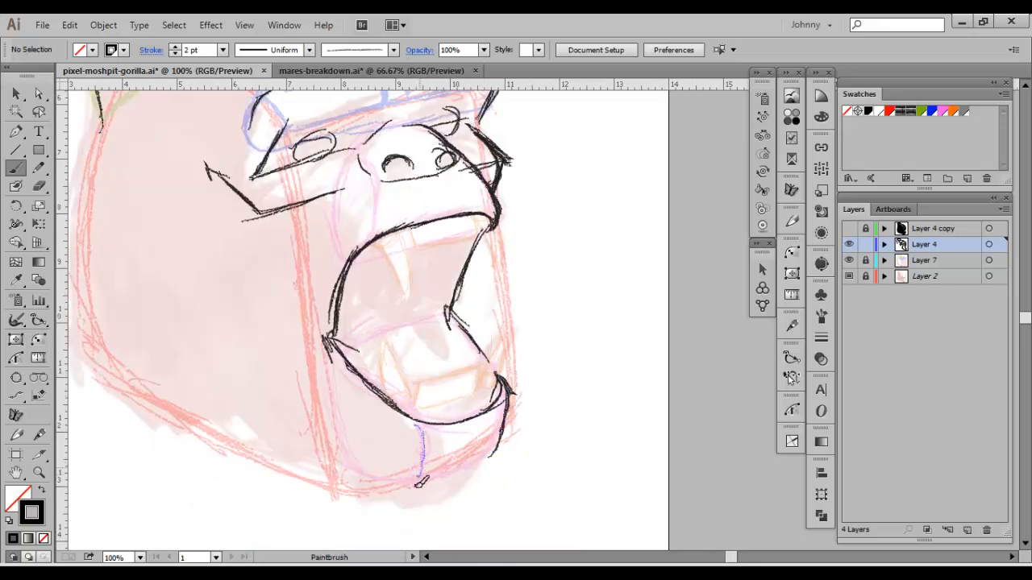
left_click_drag(421, 482, 421, 485)
mouse_move(487, 454)
left_mouse_down()
mouse_move(424, 467)
mouse_move(531, 471)
left_mouse_up()
Sketch the jawline from the chin around the lower head and up the back to meet the crest
mouse_move(555, 499)
left_mouse_down()
mouse_move(505, 489)
mouse_move(378, 435)
left_mouse_up()
left_click_drag(526, 504, 323, 409)
mouse_move(412, 453)
left_mouse_down()
mouse_move(278, 385)
mouse_move(209, 265)
left_mouse_up()
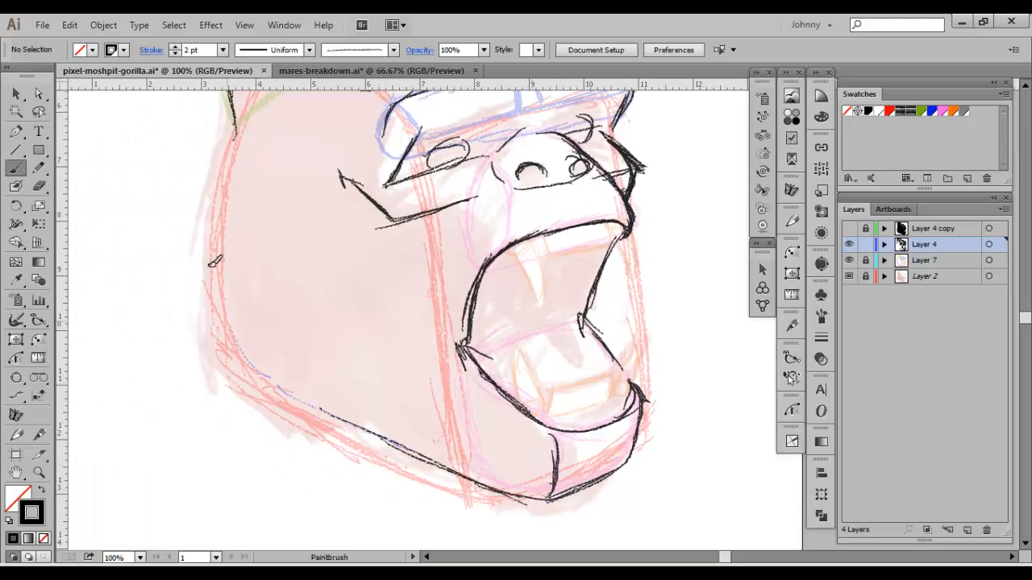
left_click_drag(376, 403, 468, 536)
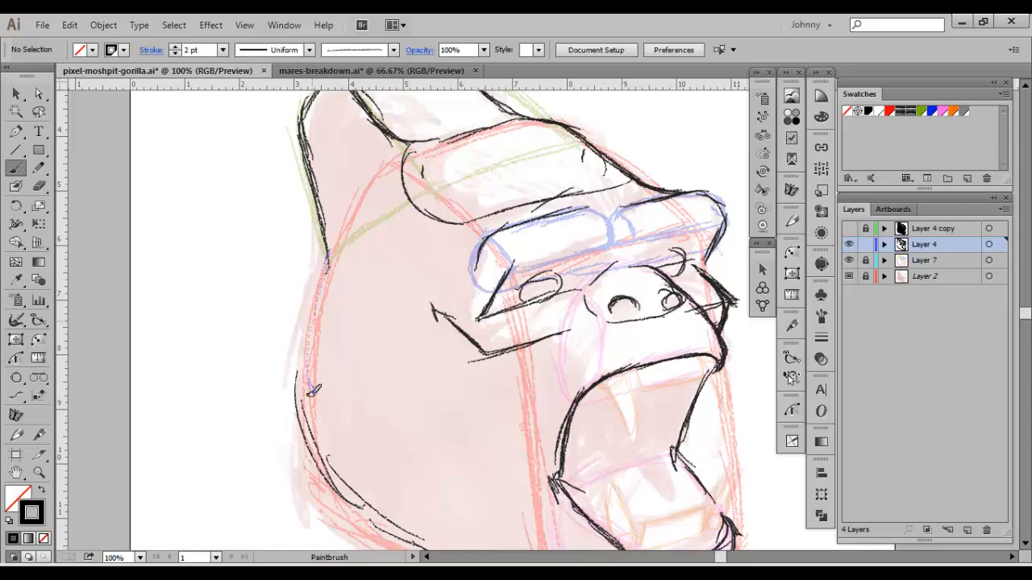
mouse_move(453, 316)
left_mouse_down()
mouse_move(292, 256)
mouse_move(279, 301)
left_mouse_up()
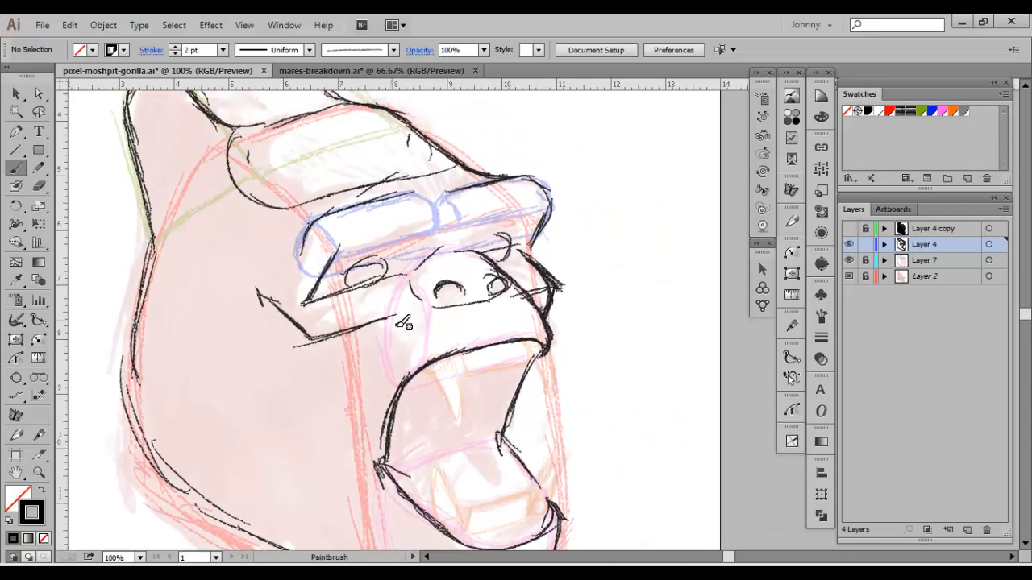
Sketch short wrinkle strokes on the near side of the muzzle between the nose and upper lip
mouse_move(392, 304)
left_mouse_down()
mouse_move(380, 339)
mouse_move(409, 314)
left_mouse_up()
mouse_move(394, 352)
left_mouse_down()
mouse_move(414, 325)
mouse_move(419, 339)
left_mouse_up()
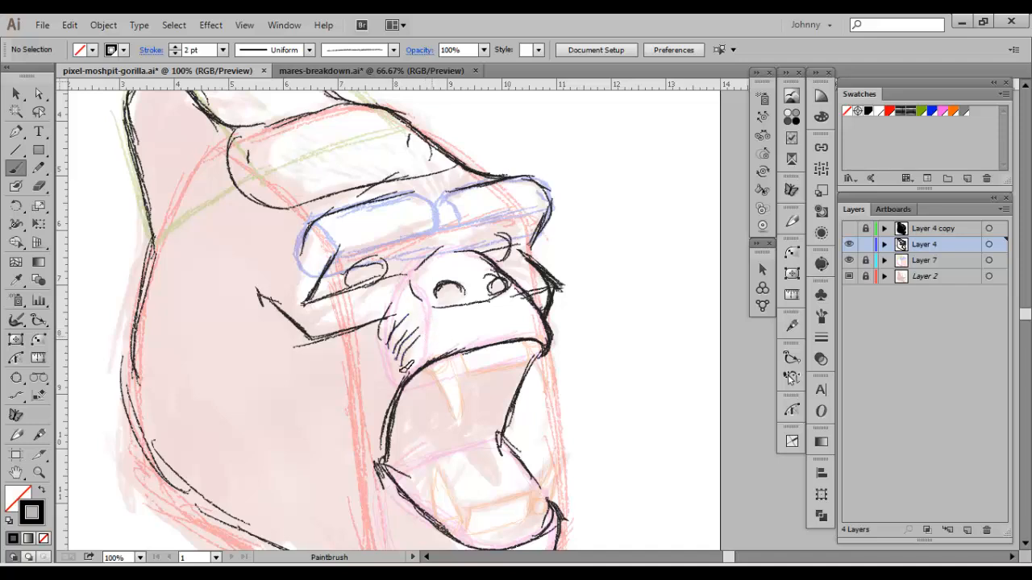
mouse_move(399, 372)
left_mouse_down()
mouse_move(416, 349)
mouse_move(456, 333)
left_mouse_up()
Draw the upper teeth along the lip, with a long fang at each end and small incisors between
mouse_move(352, 265)
left_mouse_down()
mouse_move(368, 314)
mouse_move(319, 202)
left_mouse_up()
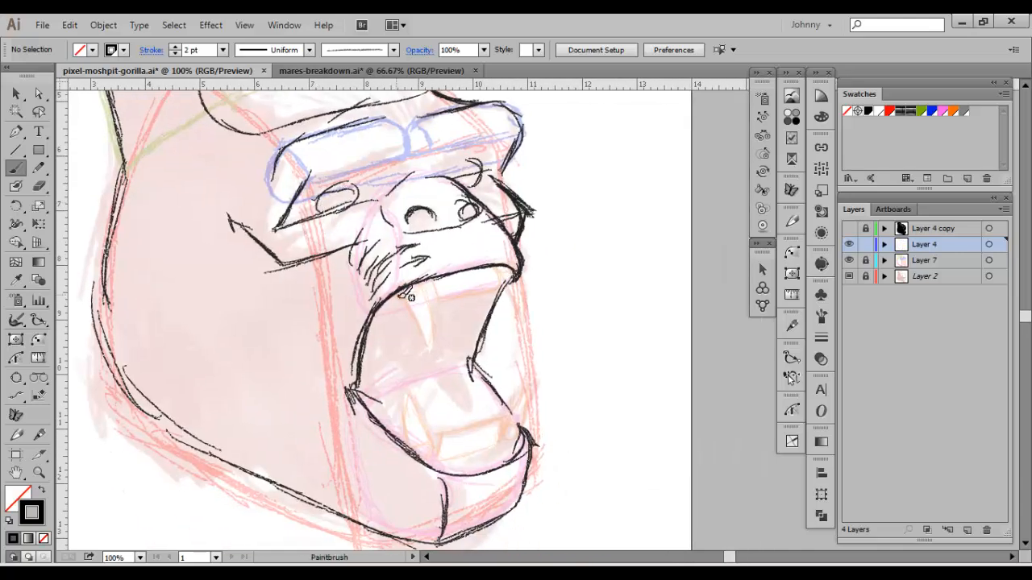
mouse_move(402, 295)
left_mouse_down()
mouse_move(428, 346)
mouse_move(431, 323)
mouse_move(430, 345)
mouse_move(424, 274)
left_mouse_up()
mouse_move(492, 287)
left_mouse_down()
mouse_move(517, 324)
mouse_move(524, 315)
mouse_move(453, 276)
mouse_move(468, 272)
mouse_move(469, 286)
mouse_move(456, 276)
mouse_move(444, 299)
left_mouse_up()
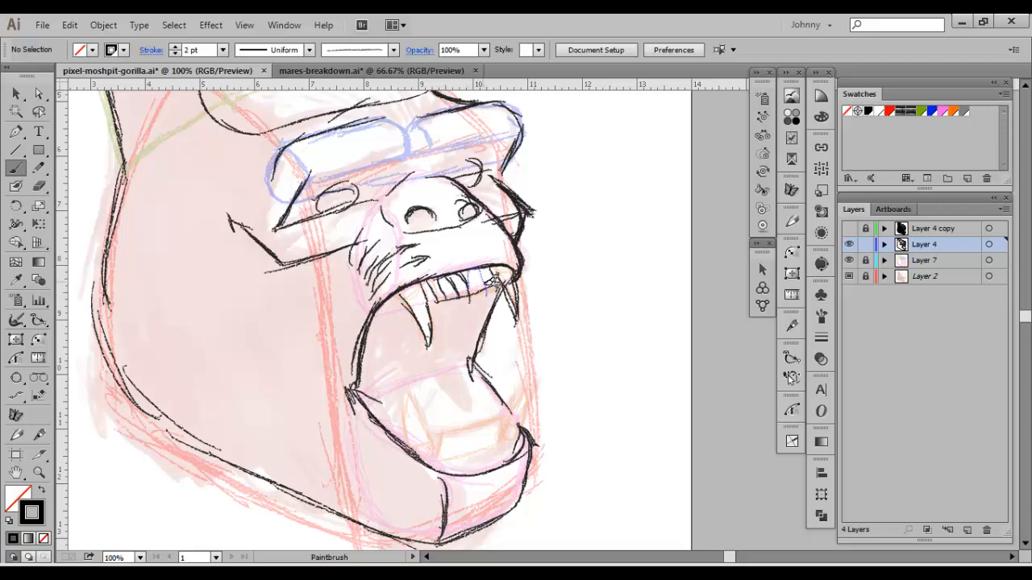
Draw the two lower fangs and the top edge of the teeth between them inside the lower lip
scroll(441, 382, "down", 2)
mouse_move(436, 394)
left_mouse_down()
mouse_move(414, 335)
mouse_move(409, 387)
left_mouse_up()
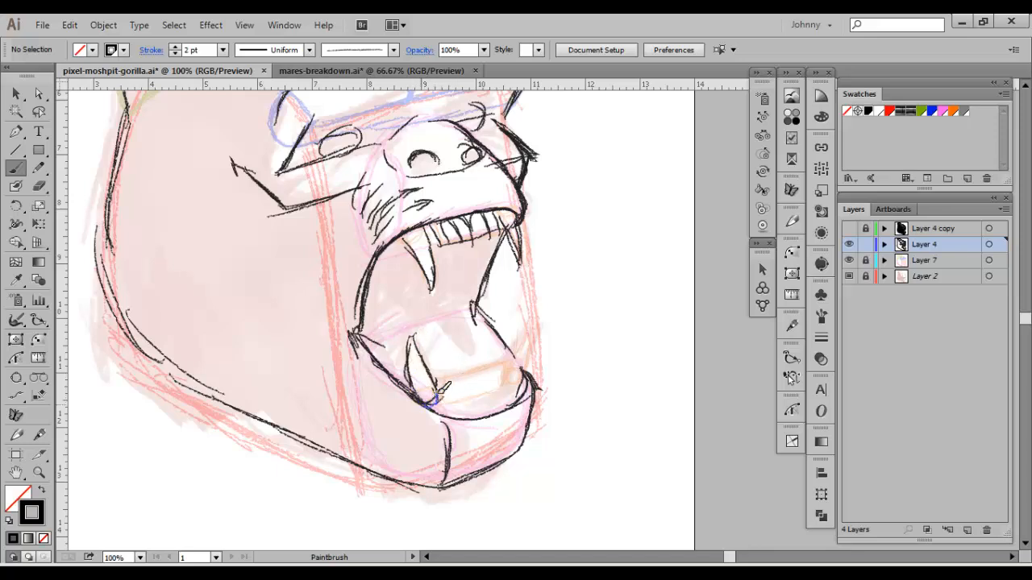
left_click_drag(444, 379, 472, 371)
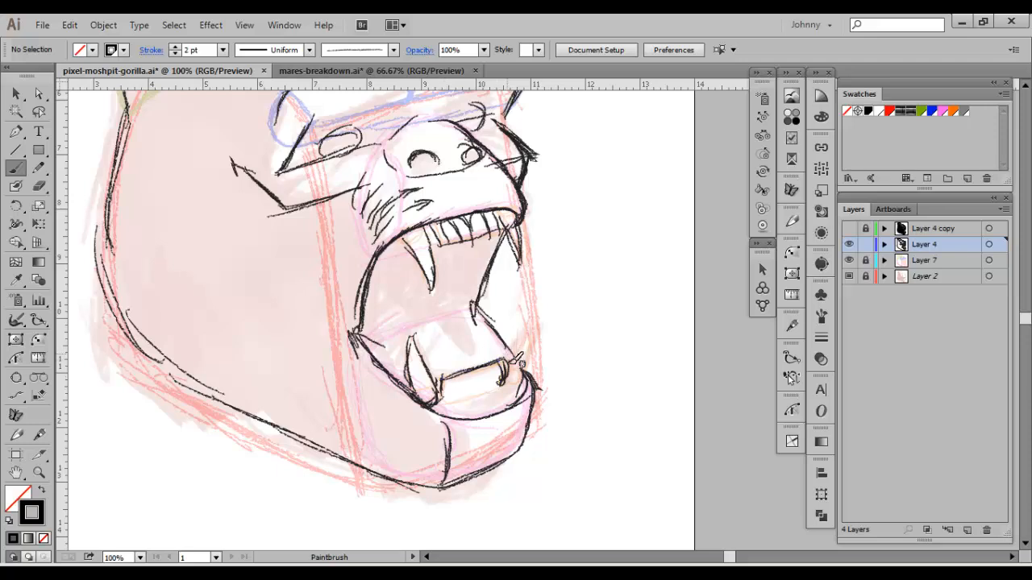
left_click_drag(513, 360, 531, 324)
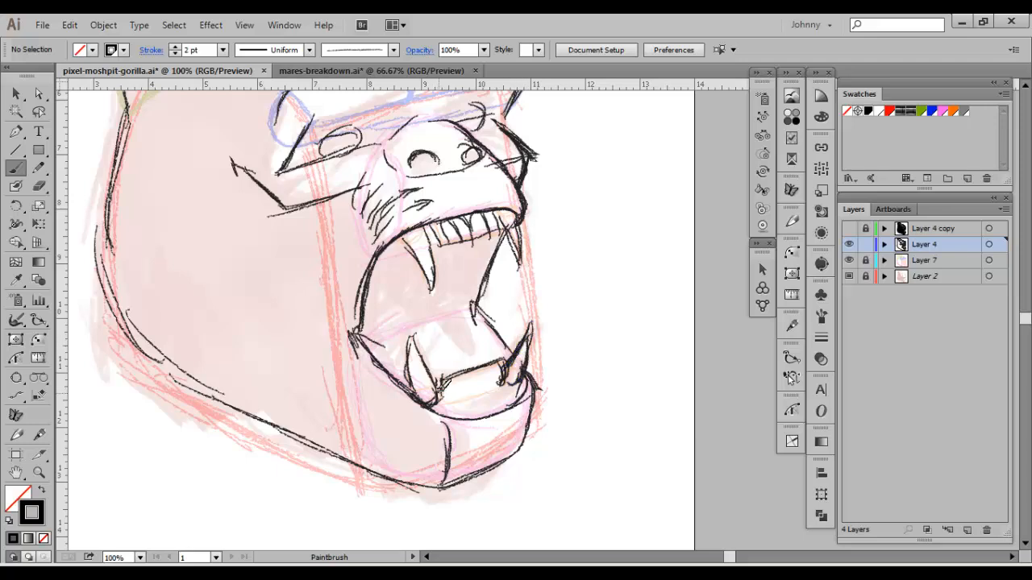
mouse_move(414, 345)
left_mouse_down()
mouse_move(422, 356)
mouse_move(407, 373)
left_mouse_up()
Add short detail strokes to the forehead and brow ridge, including the curved inner end of the near brow
key("ctrl+minus")
key("ctrl+minus")
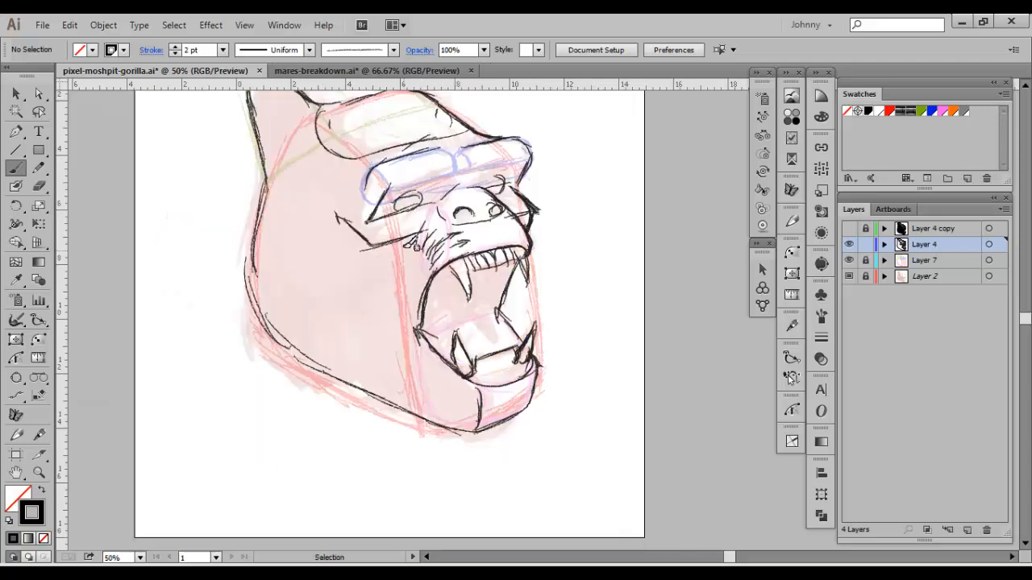
left_click_drag(371, 214, 368, 293)
key("ctrl+plus")
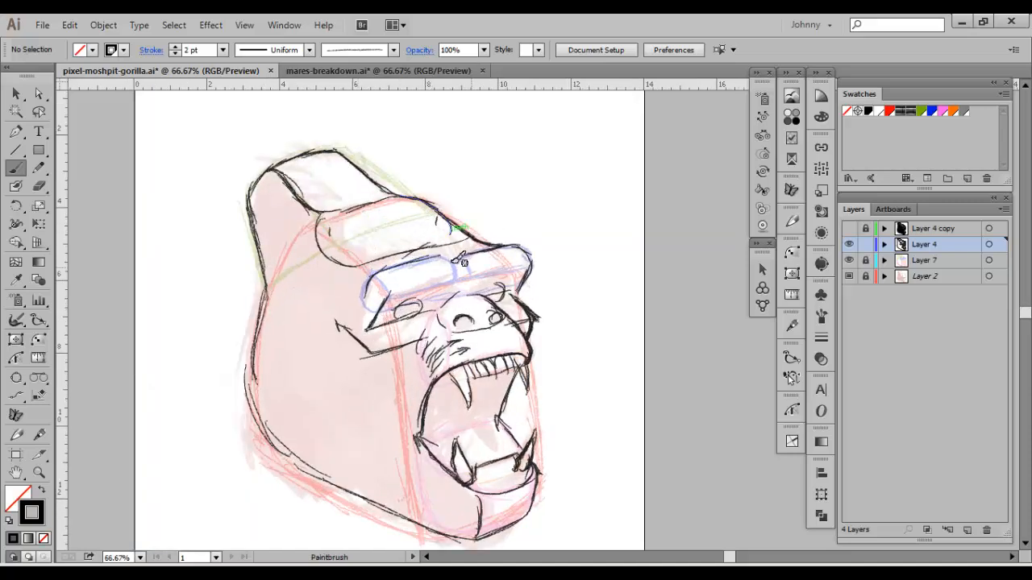
left_click_drag(403, 224, 452, 285)
left_click_drag(377, 291, 331, 228)
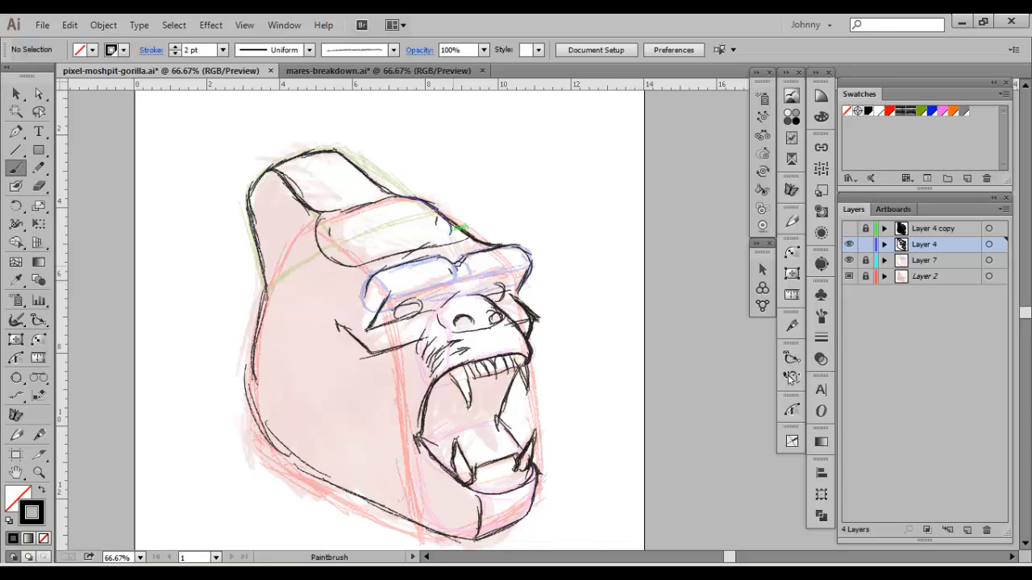
Toggle the visibility of Layer 7 and Layer 2 to inspect the black line drawing alone
left_click(850, 277)
left_click(850, 260)
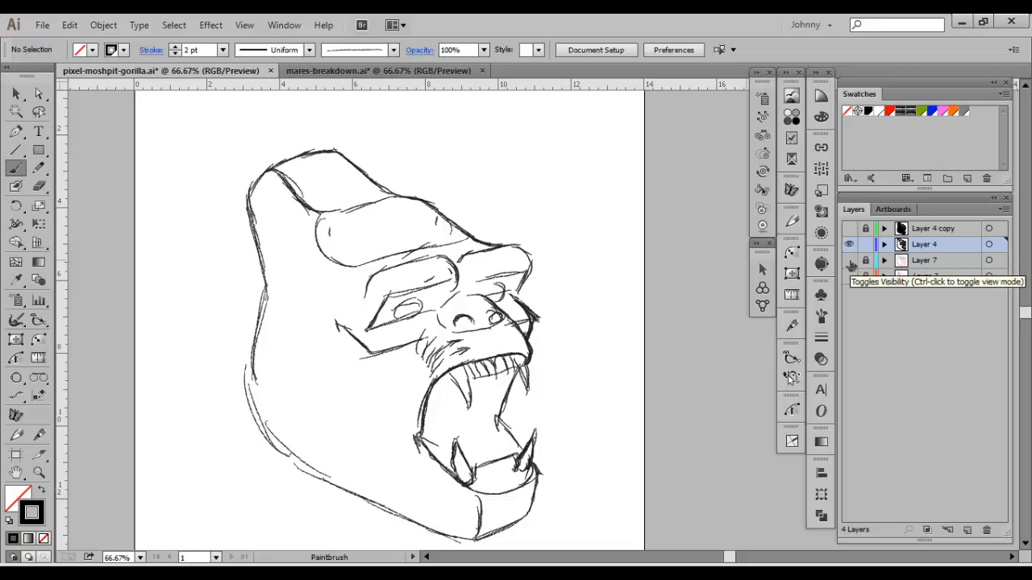
left_click_drag(402, 332, 441, 261)
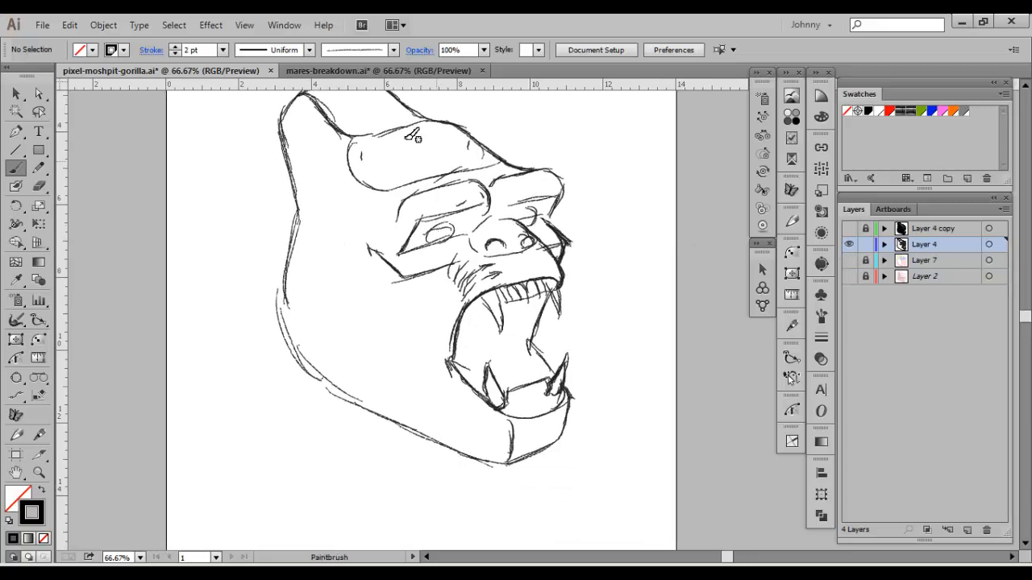
left_click_drag(507, 184, 484, 266)
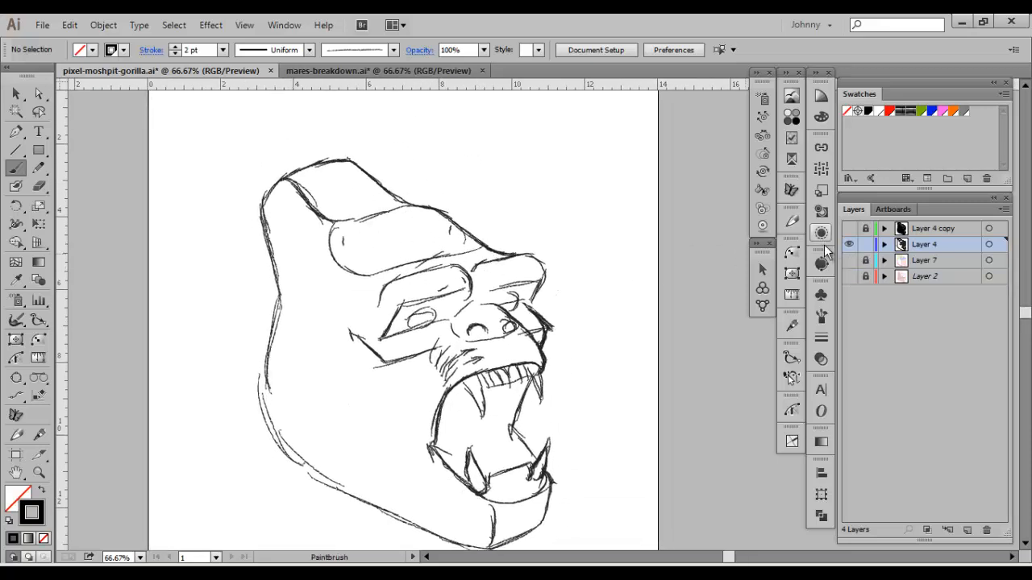
left_click(849, 262)
left_click(849, 277)
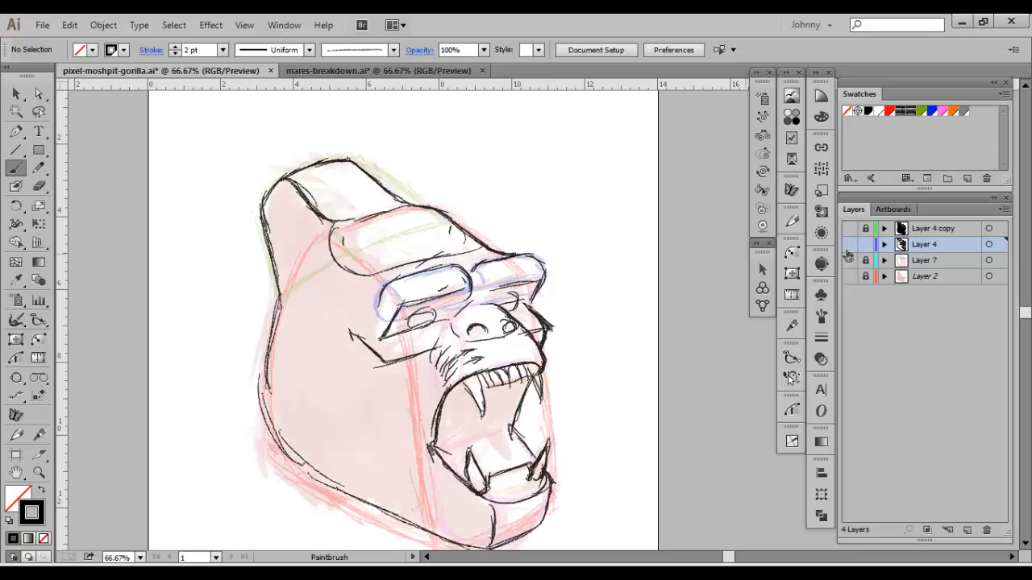
Hide Layer 2, lock Layer 4, and add a new layer above Layer 7 with a gray stroke colour
left_click(849, 260, "alt")
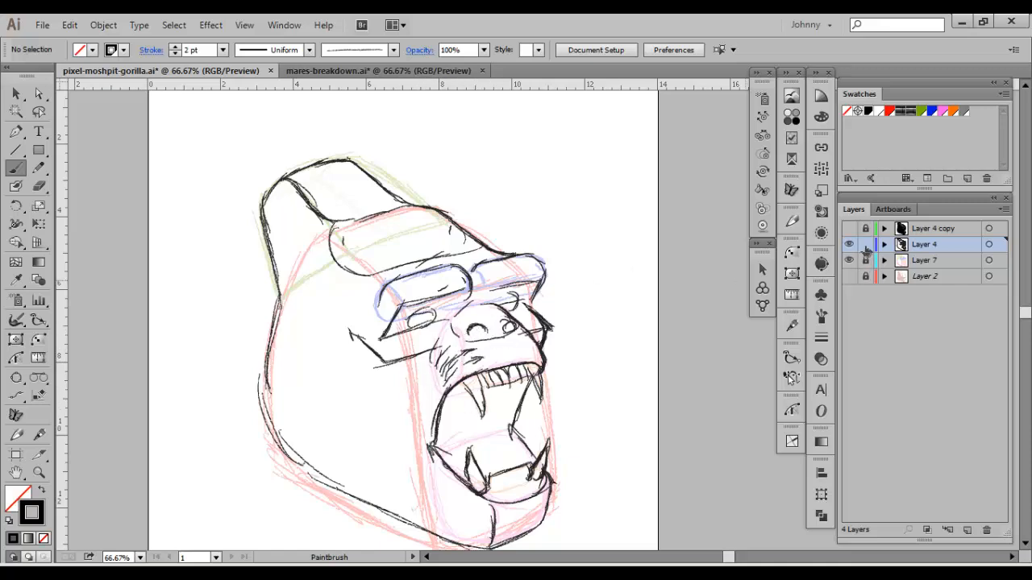
left_click(953, 262)
left_click(967, 530)
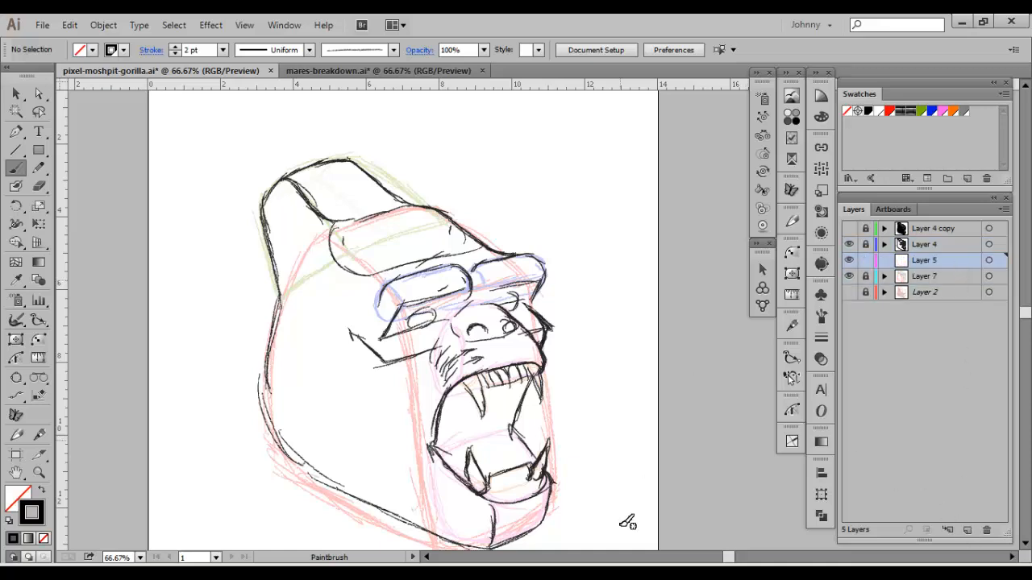
left_click(963, 111)
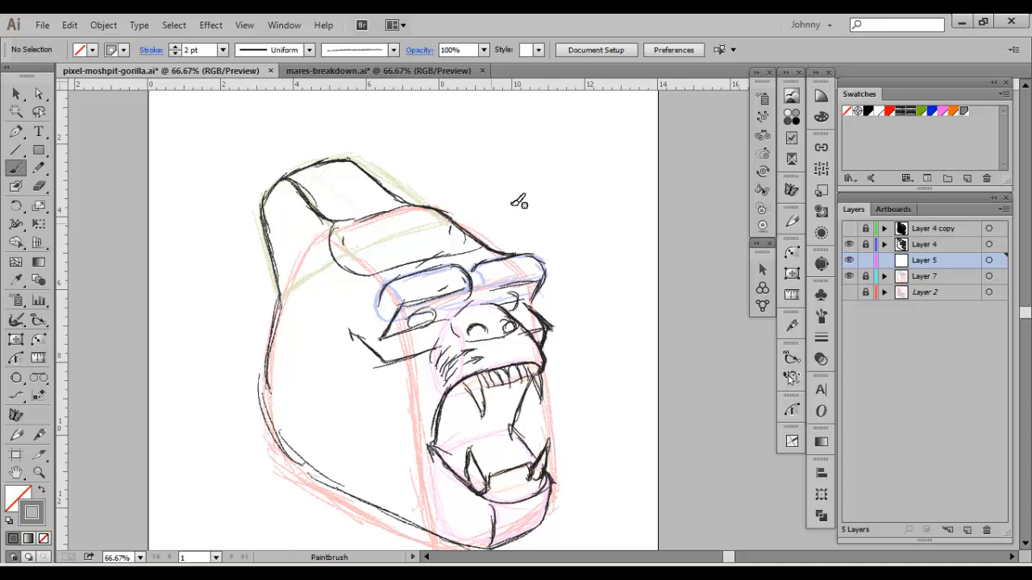
Sketch a gray light bulb with a filament and radiating rays in the blank area above the gorilla's face
left_click_drag(543, 179, 502, 277)
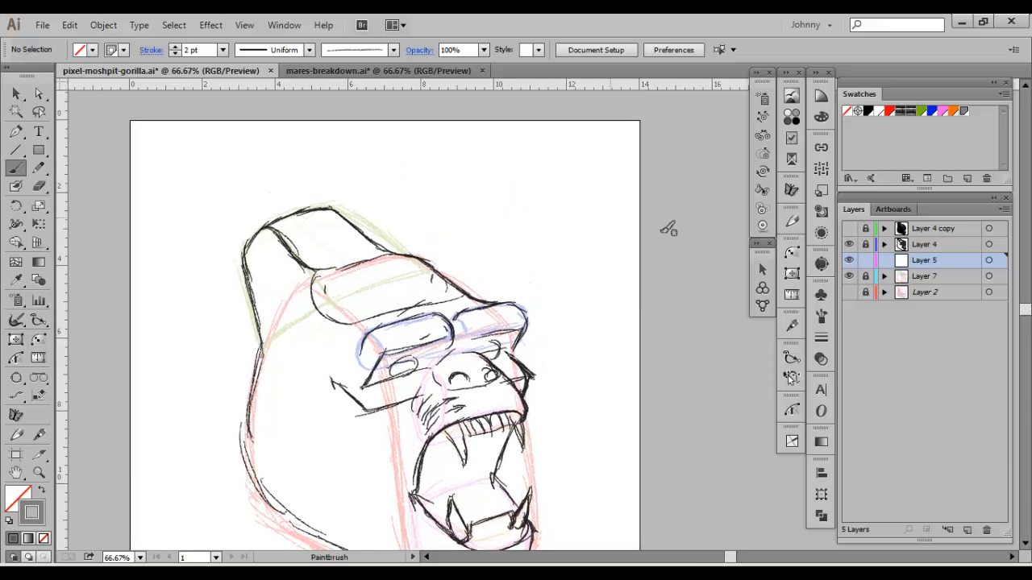
mouse_move(553, 163)
left_mouse_down()
mouse_move(532, 195)
mouse_move(554, 160)
mouse_move(564, 198)
mouse_move(545, 202)
mouse_move(555, 227)
left_mouse_up()
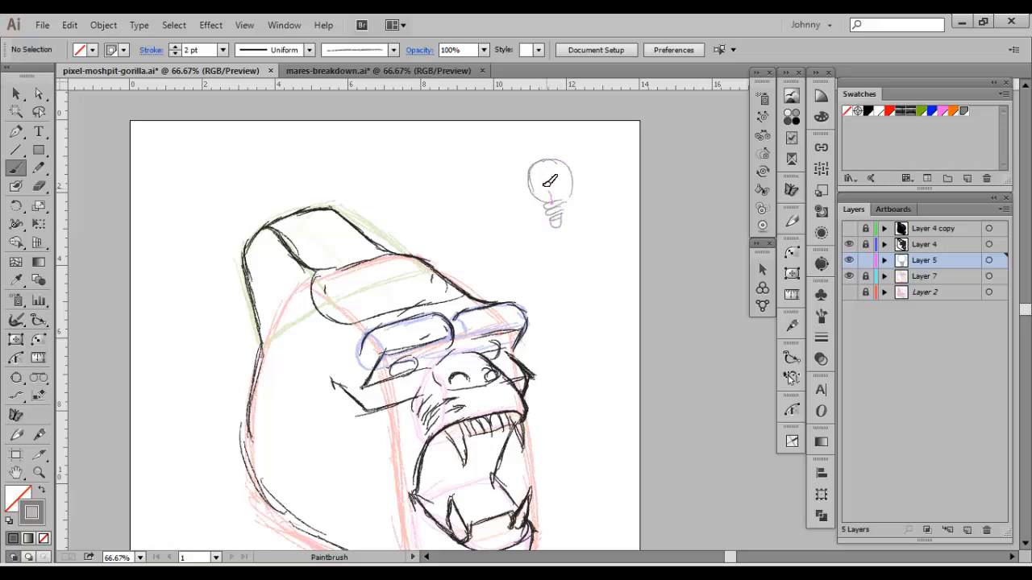
left_click_drag(553, 189, 558, 198)
mouse_move(515, 169)
left_mouse_down()
mouse_move(492, 158)
mouse_move(516, 137)
left_mouse_up()
mouse_move(565, 151)
left_mouse_down()
mouse_move(579, 134)
mouse_move(615, 161)
left_mouse_up()
left_click_drag(525, 191, 502, 200)
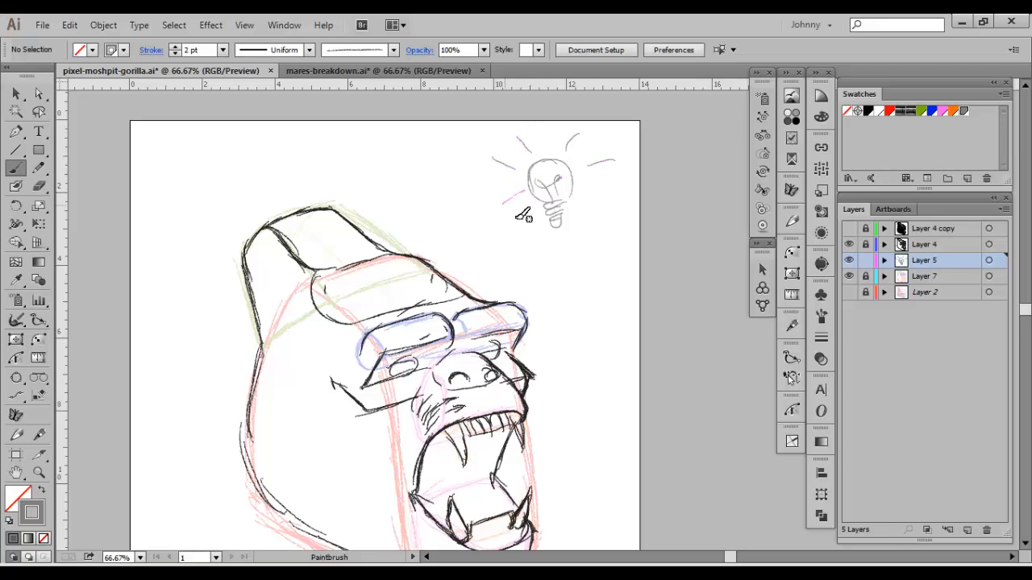
Draw an arrow from the light bulb toward the forehead, with a dashed ellipse around its head to show the light direction
scroll(504, 209, "up", 2)
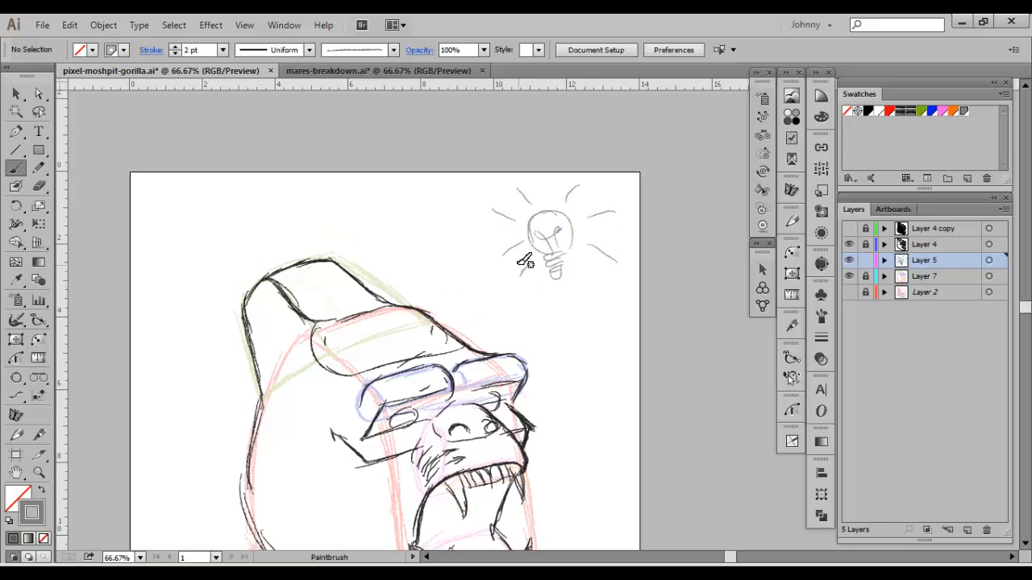
left_click_drag(479, 295, 471, 302)
mouse_move(508, 262)
left_mouse_down()
mouse_move(454, 315)
mouse_move(474, 290)
left_mouse_up()
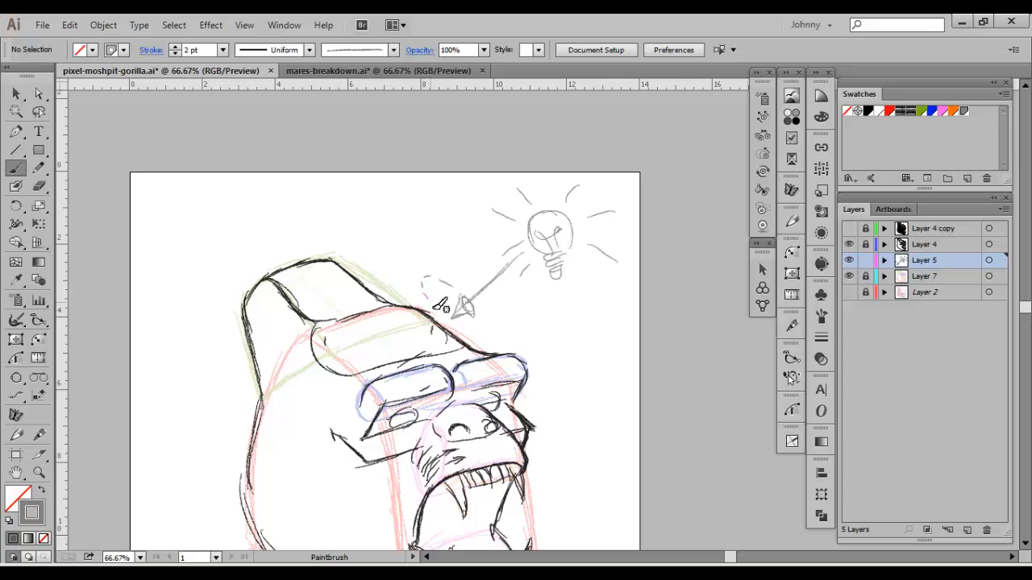
mouse_move(491, 324)
left_mouse_down()
mouse_move(440, 279)
mouse_move(434, 309)
mouse_move(478, 341)
left_mouse_up()
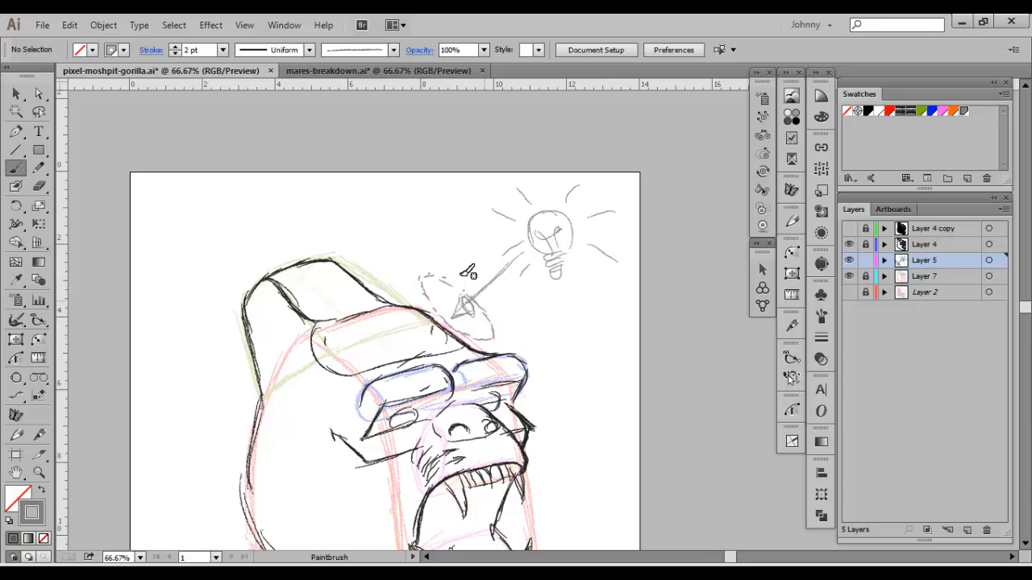
Sketch gray ovals on the forehead and on the side of the head to mark planes relative to the light
mouse_move(400, 321)
left_mouse_down()
mouse_move(389, 345)
mouse_move(381, 321)
mouse_move(426, 233)
left_mouse_up()
key("space")
mouse_move(378, 295)
left_mouse_down()
mouse_move(366, 340)
mouse_move(395, 276)
left_mouse_up()
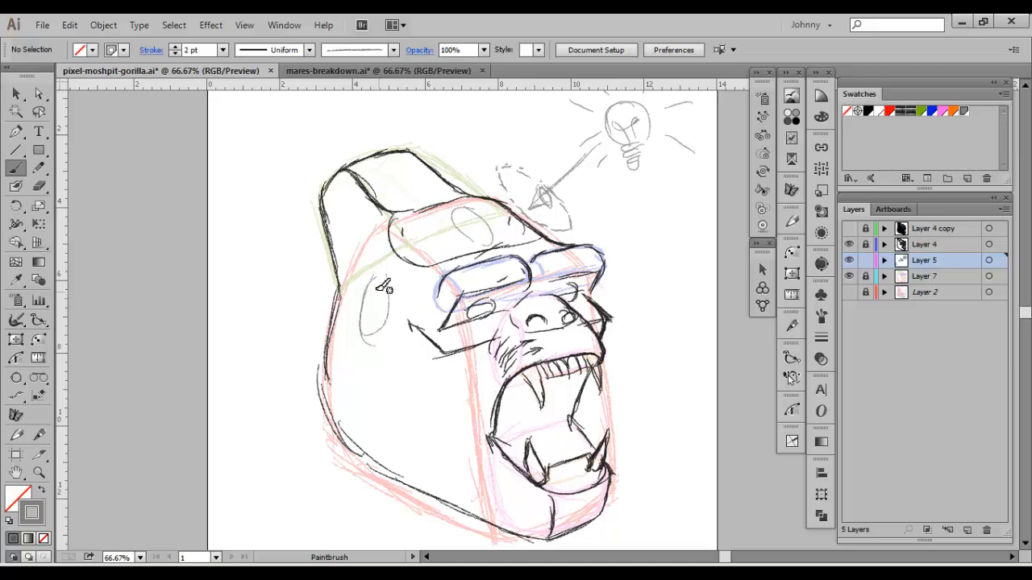
Erase the gray ovals on the forehead and the side of the head
key("e")
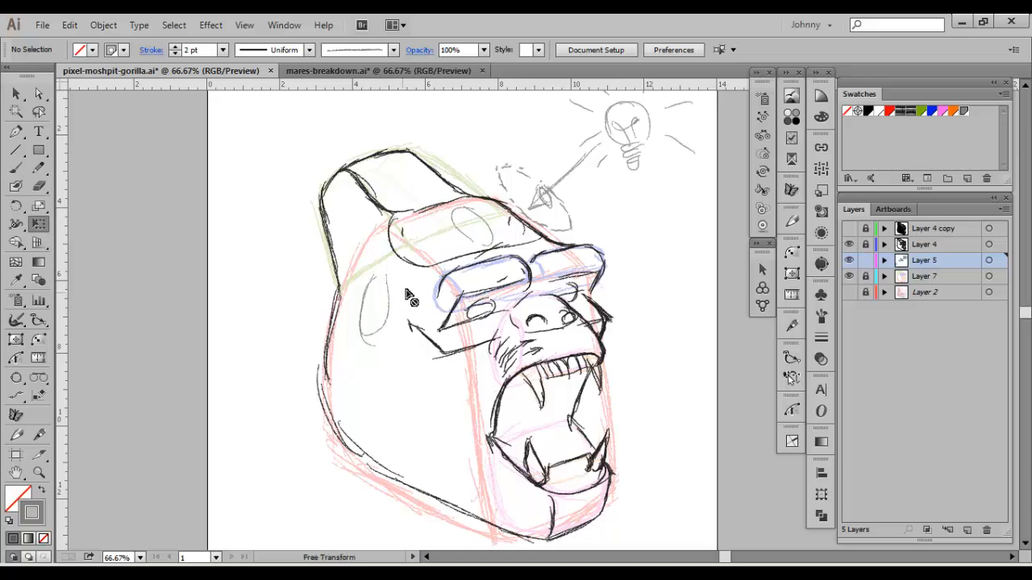
key("shift+e")
mouse_move(402, 300)
left_mouse_down()
mouse_move(373, 281)
mouse_move(362, 249)
mouse_move(360, 333)
mouse_move(383, 361)
left_mouse_up()
mouse_move(456, 239)
left_mouse_down()
mouse_move(482, 216)
mouse_move(432, 227)
left_mouse_up()
key("space")
left_click_drag(462, 231, 447, 260)
Shade the side of the crest and the edge beneath the forehead in gray with the Blob Brush
key("b")
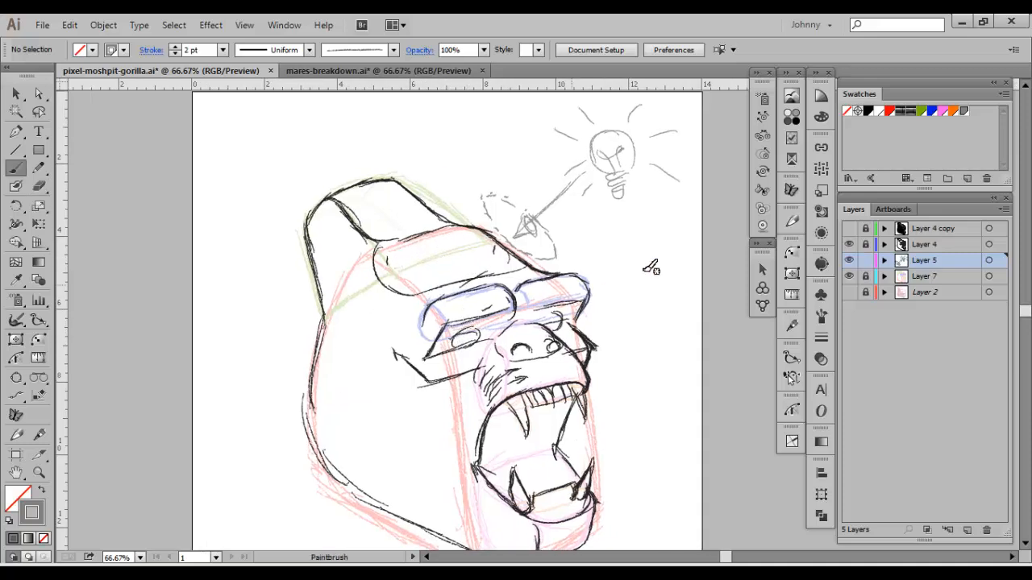
key("shift+b")
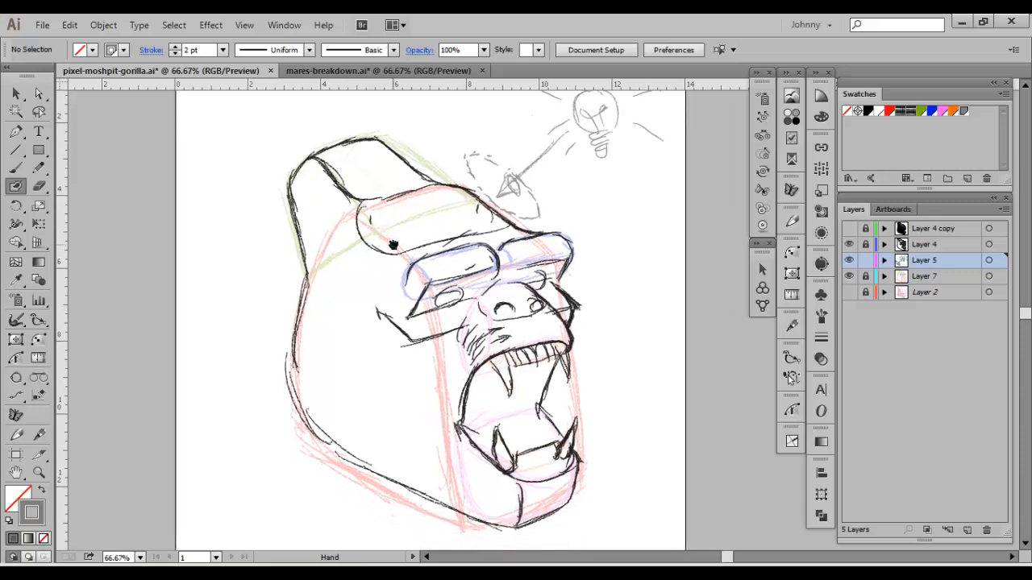
key("space")
left_click_drag(448, 319, 432, 275)
mouse_move(304, 189)
left_mouse_down()
mouse_move(317, 162)
mouse_move(335, 180)
mouse_move(330, 170)
mouse_move(312, 175)
mouse_move(317, 239)
mouse_move(316, 191)
mouse_move(359, 208)
mouse_move(367, 198)
mouse_move(368, 233)
mouse_move(416, 268)
left_mouse_up()
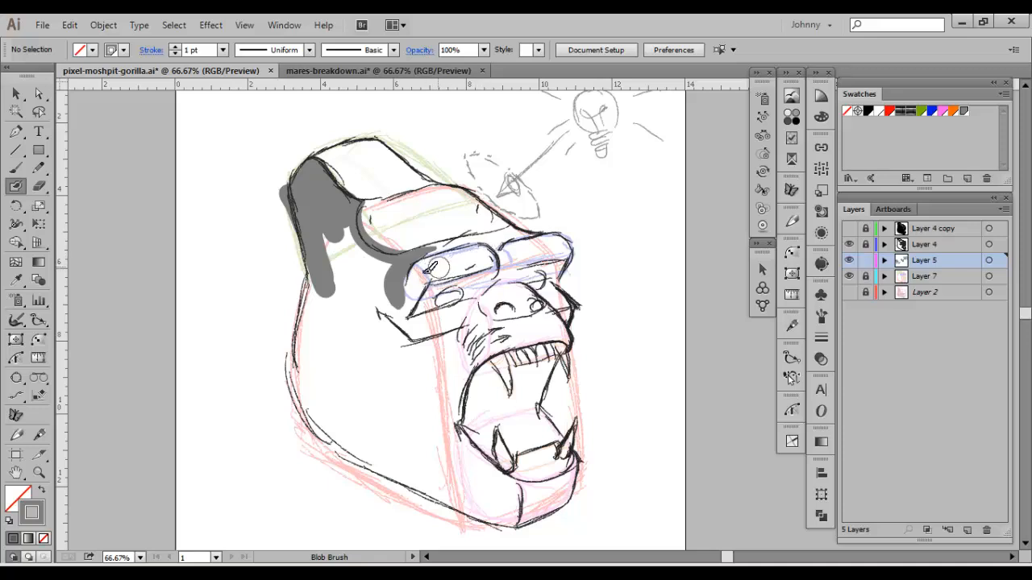
Shade the side and underside of the near brow around the eye, and start shading below the cheekbone
mouse_move(413, 274)
left_mouse_down()
mouse_move(403, 318)
mouse_move(447, 286)
mouse_move(495, 272)
mouse_move(437, 286)
mouse_move(476, 292)
mouse_move(409, 311)
left_mouse_up()
left_click_drag(477, 288, 448, 303)
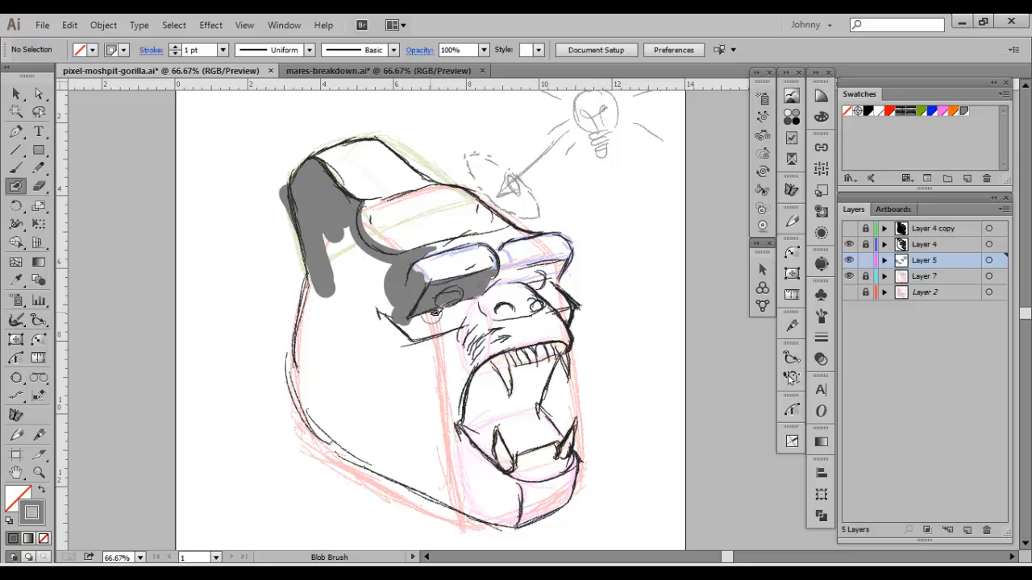
left_click_drag(379, 323, 395, 346)
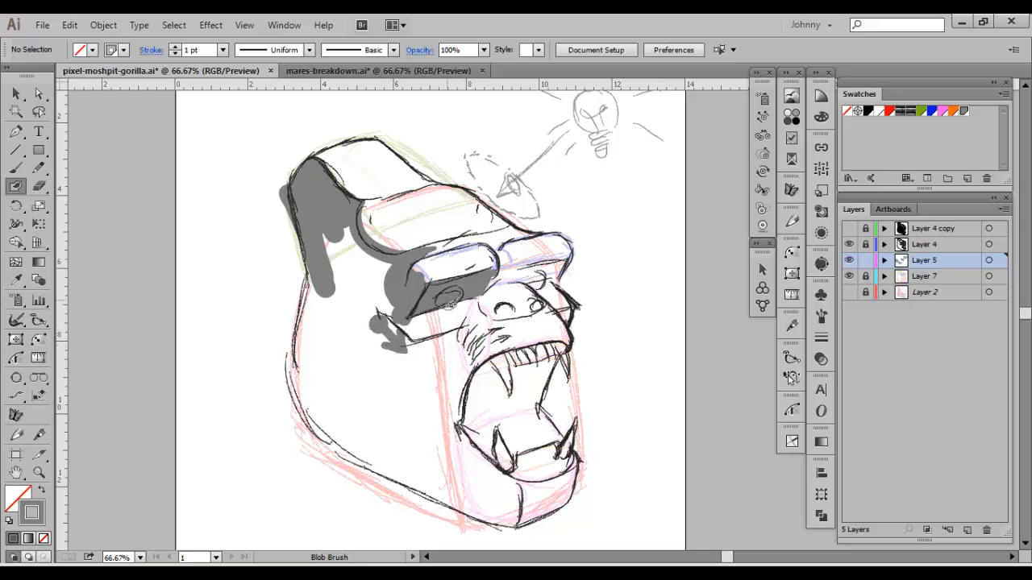
Fill the side of the head, cheek, jaw and chin underside with gray shadow
mouse_move(451, 313)
left_mouse_down()
mouse_move(447, 337)
mouse_move(428, 346)
mouse_move(456, 347)
mouse_move(440, 378)
mouse_move(379, 318)
mouse_move(369, 278)
mouse_move(330, 266)
mouse_move(302, 354)
mouse_move(315, 403)
mouse_move(469, 498)
mouse_move(520, 511)
mouse_move(456, 447)
mouse_move(542, 495)
mouse_move(569, 487)
mouse_move(471, 520)
left_mouse_up()
mouse_move(481, 482)
left_mouse_down()
mouse_move(483, 516)
mouse_move(508, 503)
left_mouse_up()
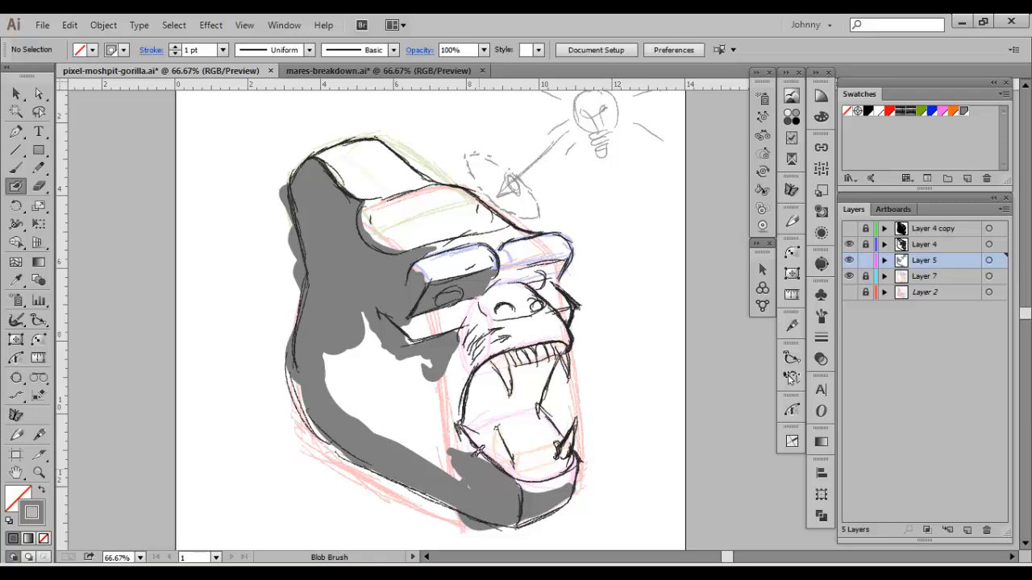
mouse_move(477, 449)
left_mouse_down()
mouse_move(435, 415)
mouse_move(475, 355)
mouse_move(472, 335)
mouse_move(465, 355)
left_mouse_up()
mouse_move(440, 440)
left_mouse_down()
mouse_move(464, 391)
mouse_move(455, 431)
mouse_move(407, 431)
mouse_move(338, 362)
mouse_move(403, 323)
mouse_move(454, 386)
mouse_move(415, 386)
mouse_move(411, 355)
left_mouse_up()
Fill the nostrils and the far eye socket beneath the brow with gray shadow
mouse_move(495, 283)
left_mouse_down()
mouse_move(437, 332)
mouse_move(482, 357)
left_mouse_up()
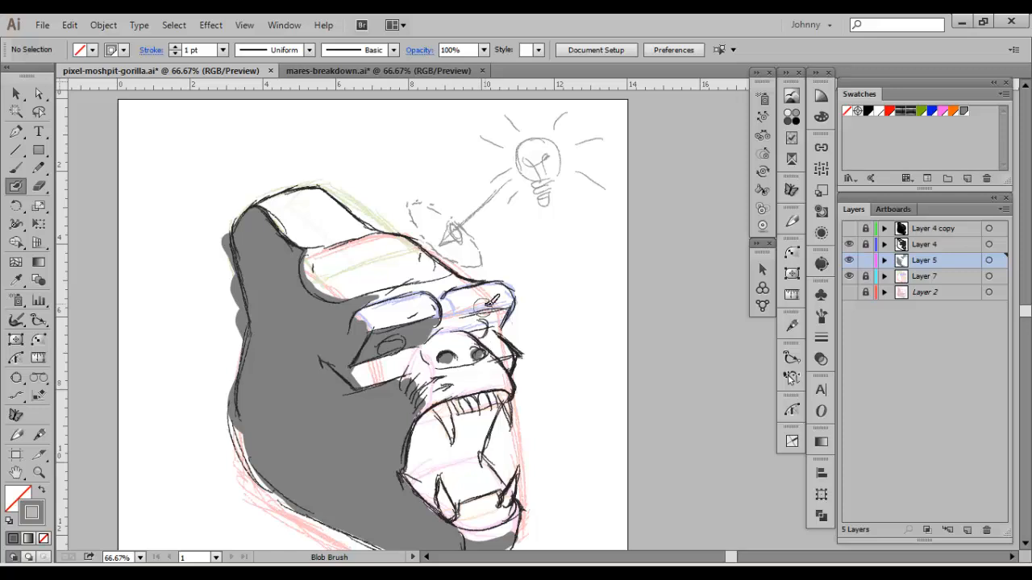
left_click_drag(505, 312, 437, 323)
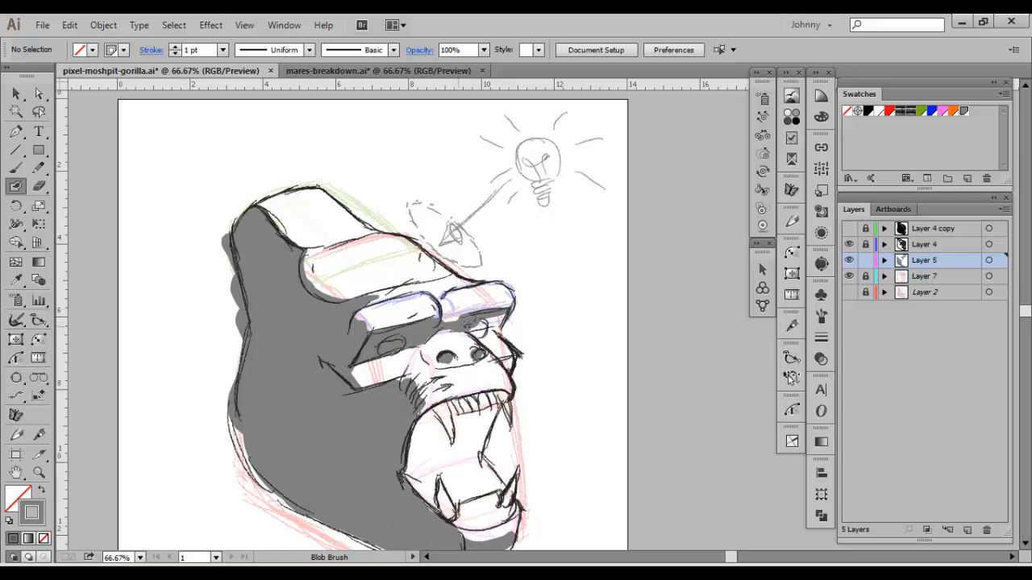
left_click_drag(487, 319, 484, 326)
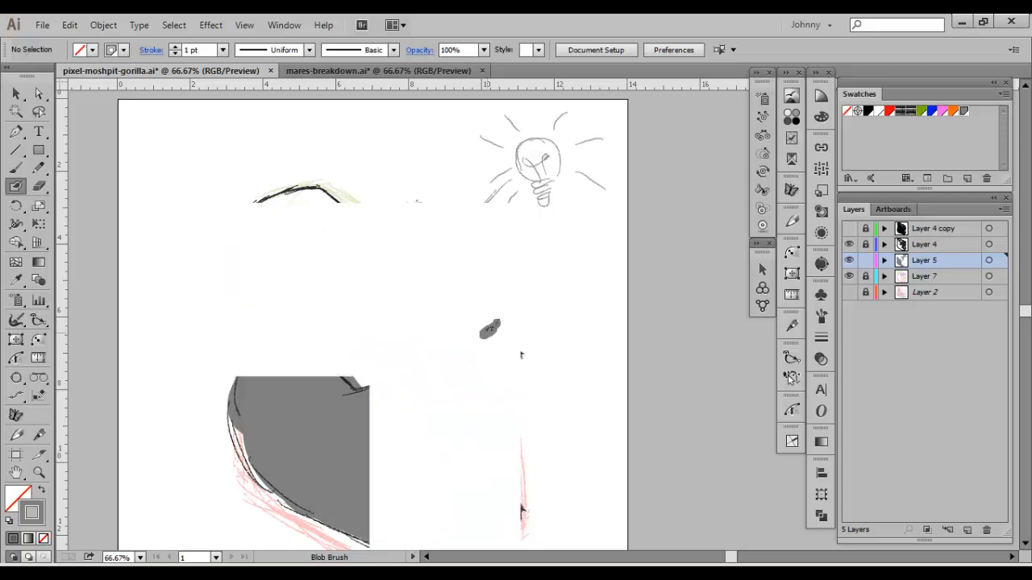
Fill the inside of the open mouth around the fangs and tongue, and the area beneath the lower teeth, with gray shadow
mouse_move(499, 409)
left_mouse_down()
mouse_move(474, 413)
mouse_move(453, 400)
left_mouse_up()
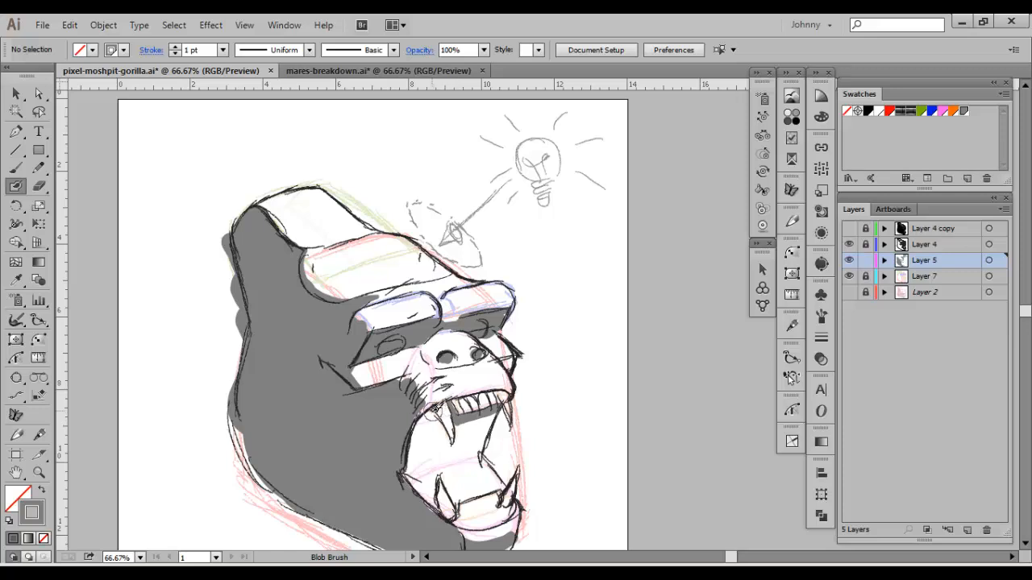
mouse_move(438, 429)
left_mouse_down()
mouse_move(503, 408)
mouse_move(482, 457)
mouse_move(507, 474)
mouse_move(490, 468)
mouse_move(493, 487)
mouse_move(461, 456)
left_mouse_up()
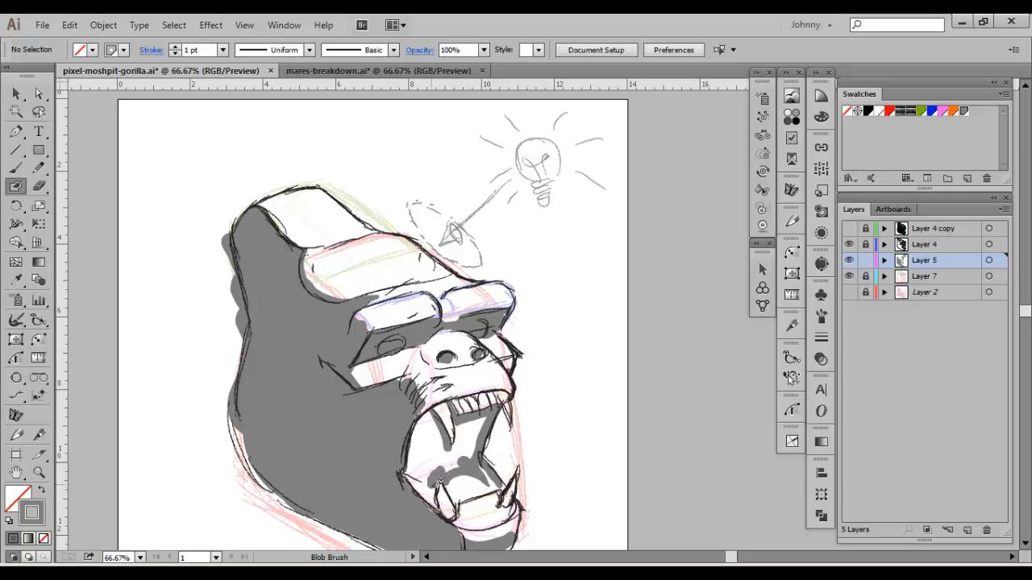
mouse_move(419, 470)
left_mouse_down()
mouse_move(415, 423)
mouse_move(431, 471)
mouse_move(441, 442)
mouse_move(477, 433)
mouse_move(435, 399)
left_mouse_up()
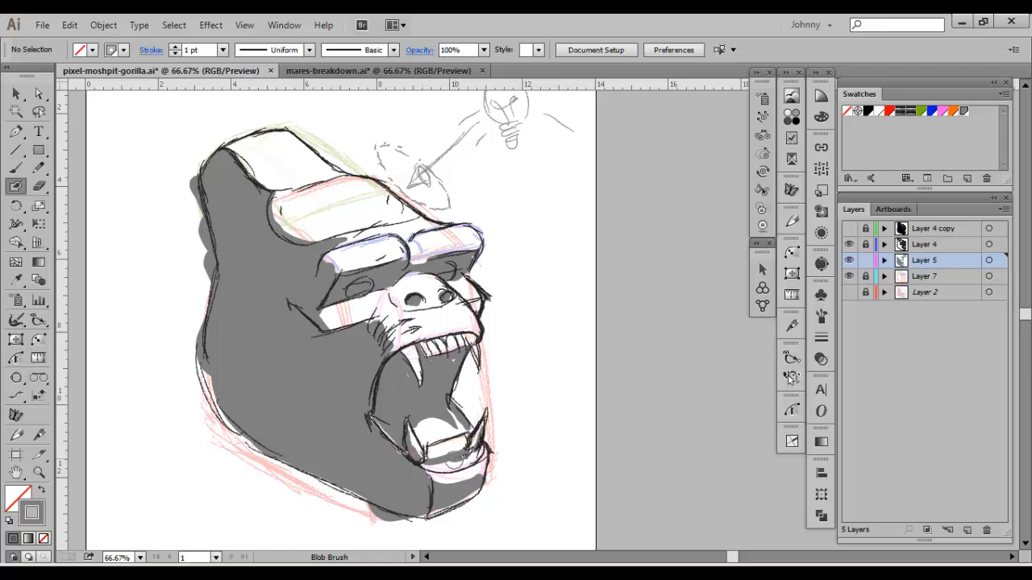
mouse_move(423, 463)
left_mouse_down()
mouse_move(484, 468)
mouse_move(479, 483)
mouse_move(433, 498)
left_mouse_up()
Hide the colored rough sketch on Layer 7 so only the outlines and gray shadows show
key("space")
left_click_drag(348, 271, 438, 378)
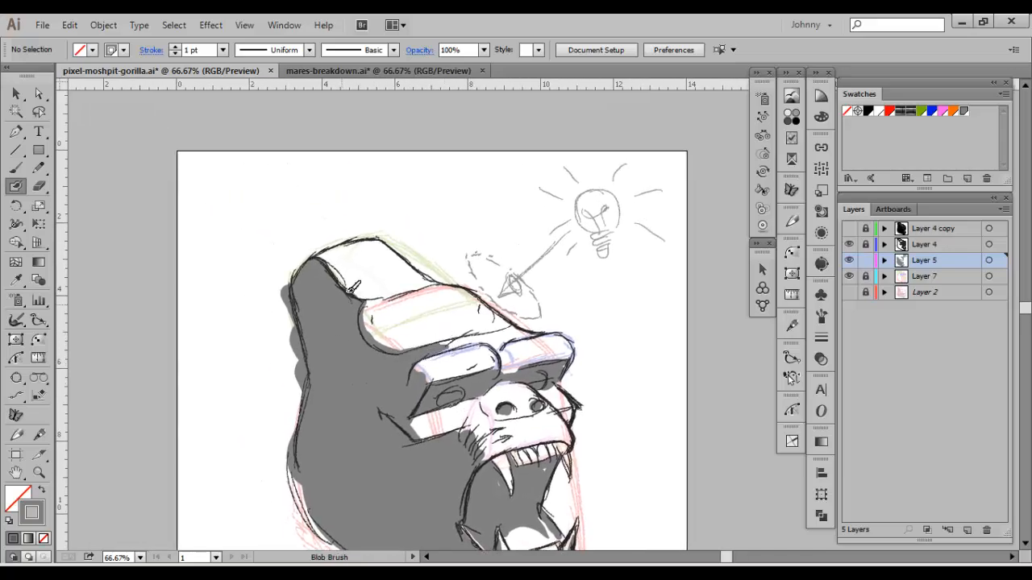
key("ctrl+minus")
key("ctrl+minus")
key("ctrl+plus")
key("space")
mouse_move(420, 311)
left_mouse_down()
mouse_move(384, 227)
mouse_move(387, 261)
left_mouse_up()
left_click(848, 275)
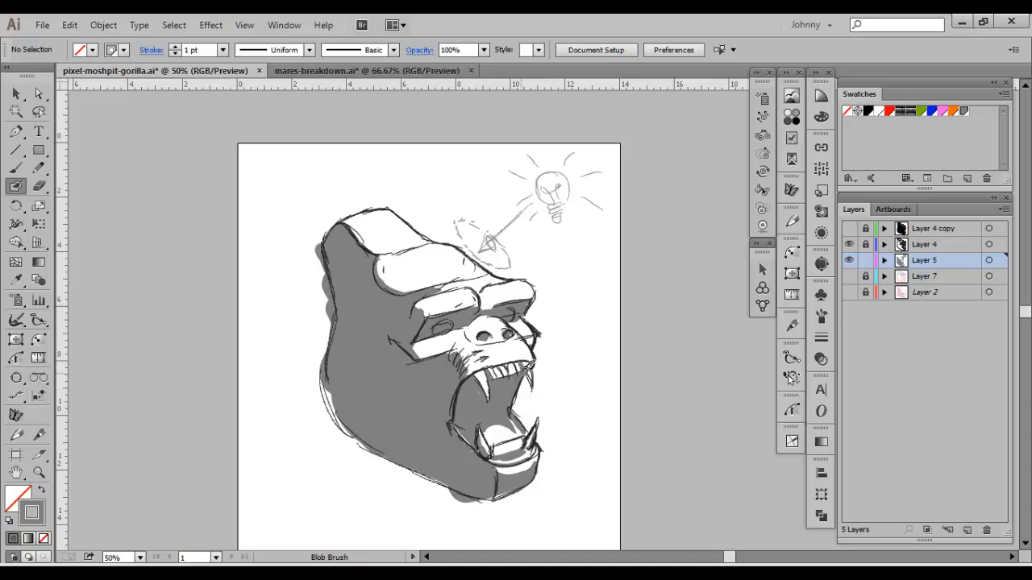
Select all the artwork on Layer 4 and Layer 5 and reduce its opacity to 30%
key("ctrl+plus")
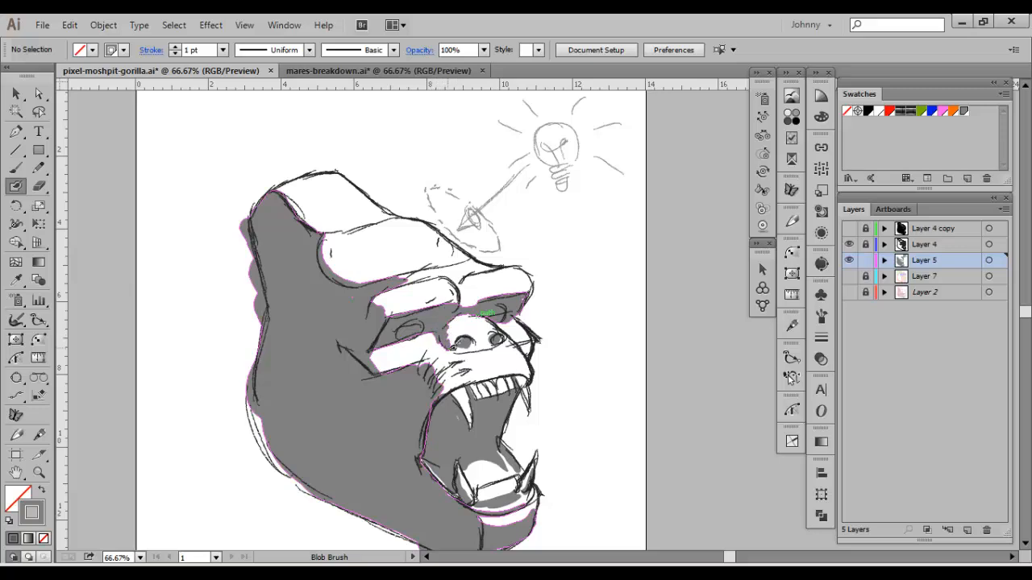
left_click_drag(429, 234, 493, 286)
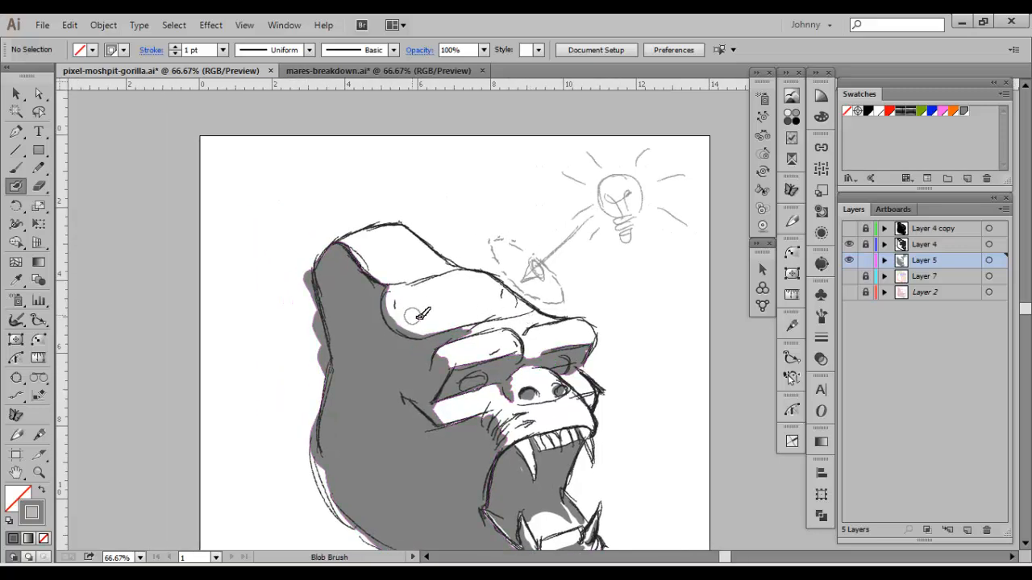
left_click_drag(419, 328, 355, 260)
left_click_drag(317, 382, 406, 325)
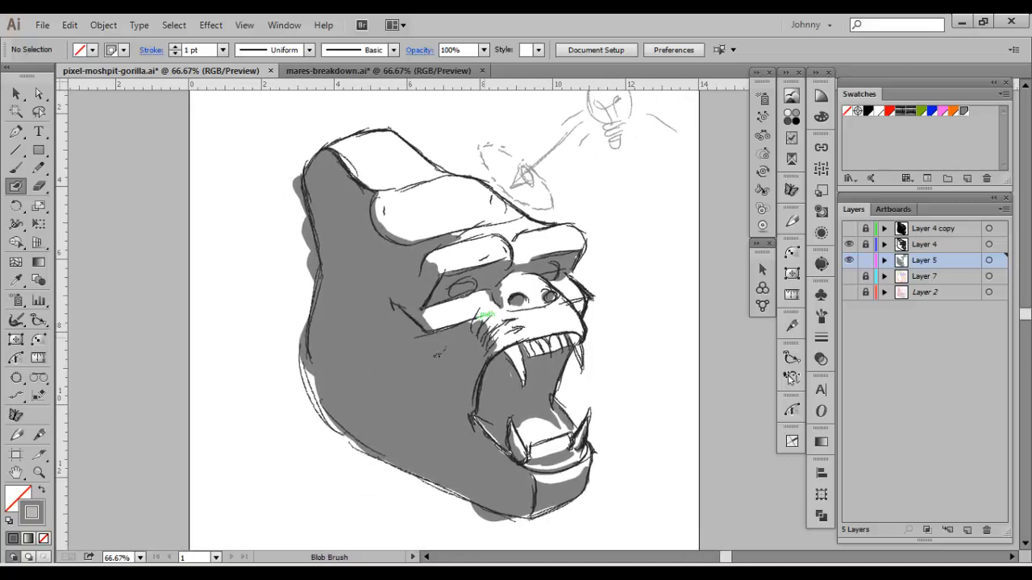
left_click_drag(444, 329, 406, 345)
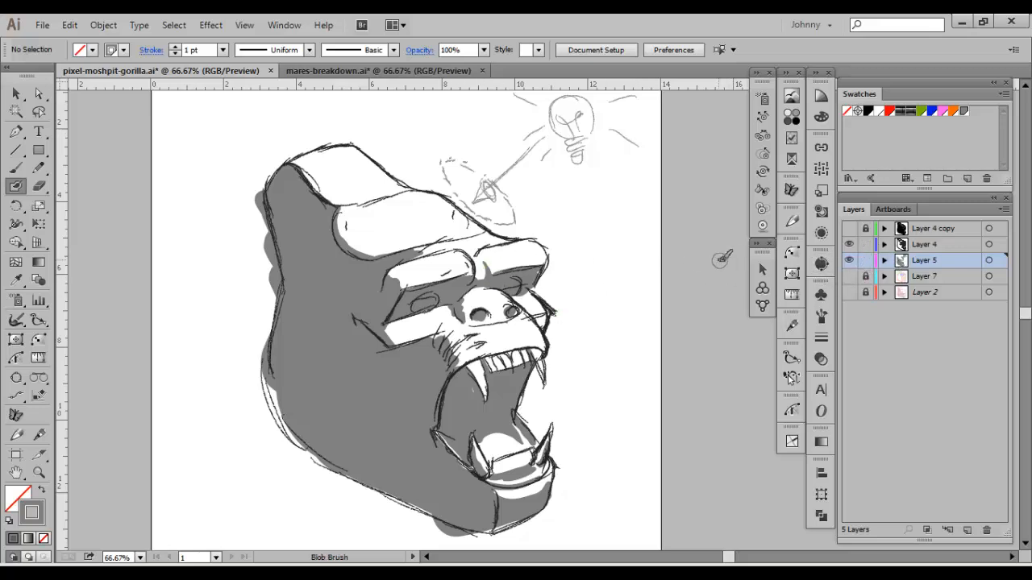
key("a")
key("ctrl+a")
left_click(821, 358)
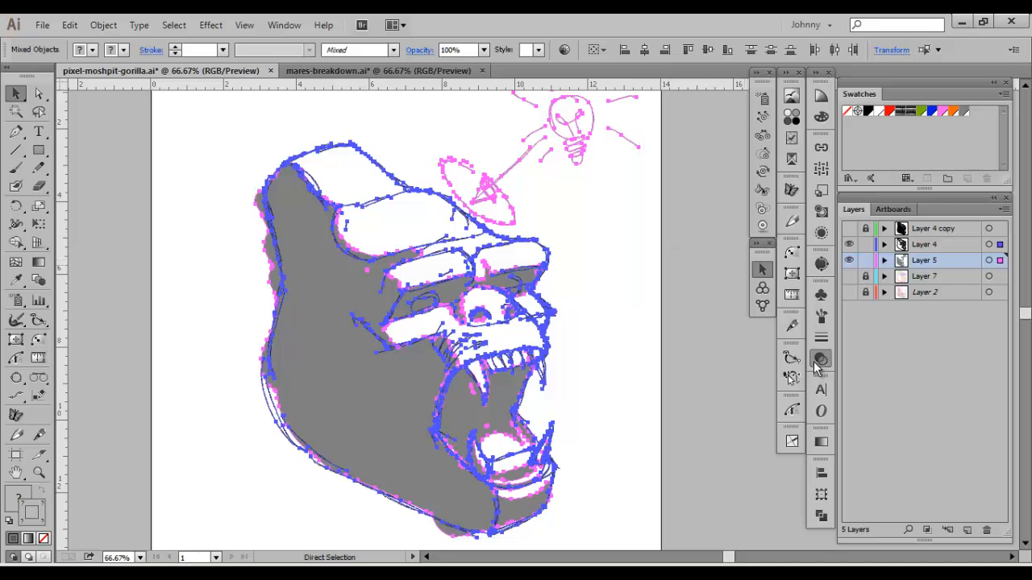
left_click(794, 303)
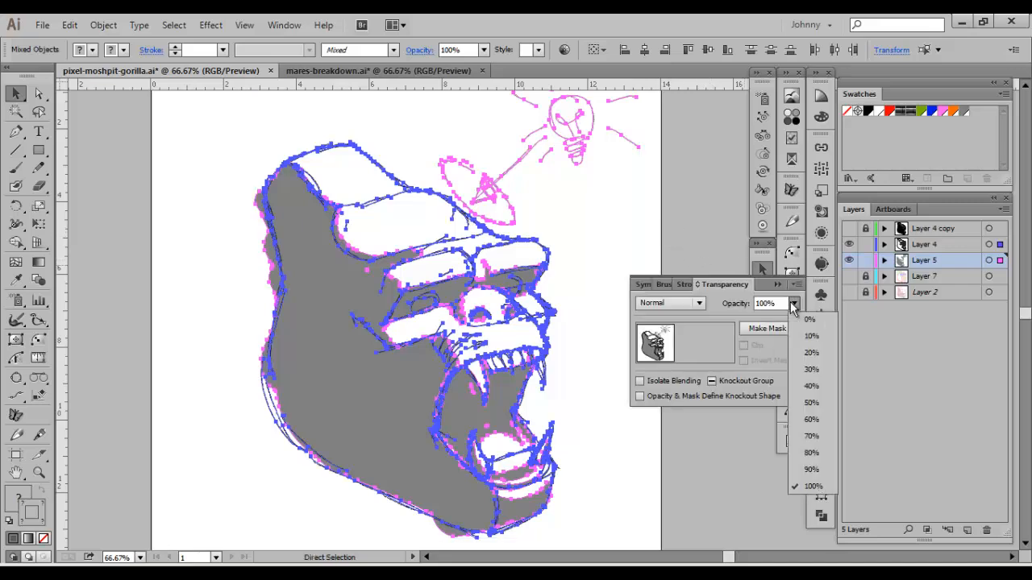
left_click(804, 372)
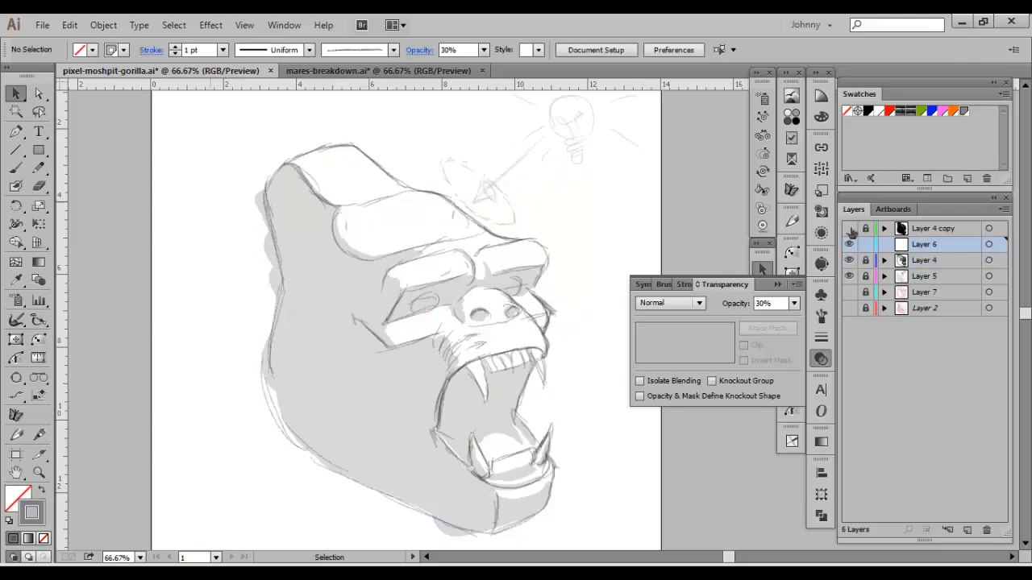
Show the finished inks on Layer 4 copy and compare the fur on the crest and forehead with the faded sketch
left_click(849, 228)
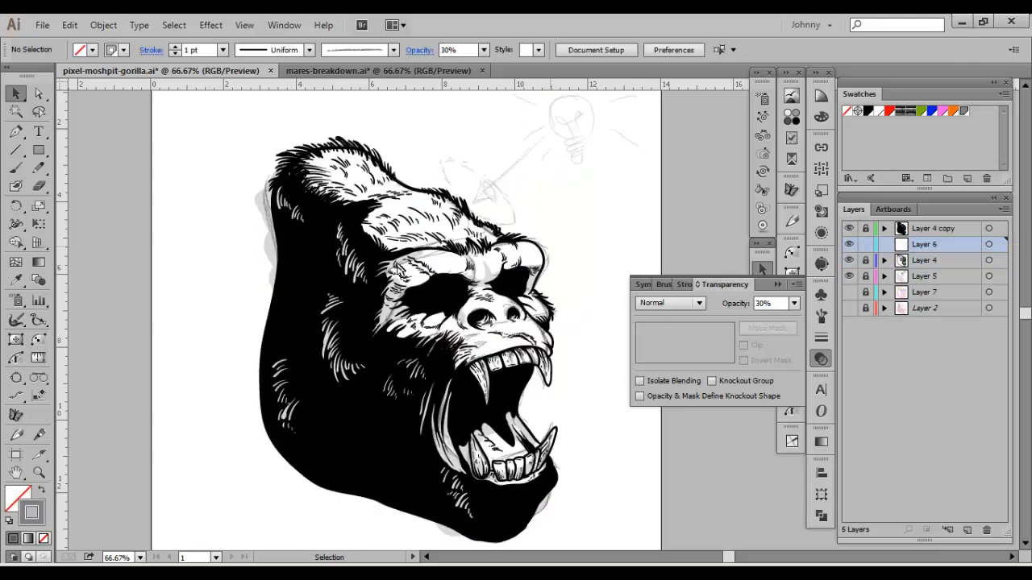
key("ctrl+=")
key("ctrl+=")
left_click_drag(375, 221, 484, 363)
left_click_drag(259, 237, 491, 366)
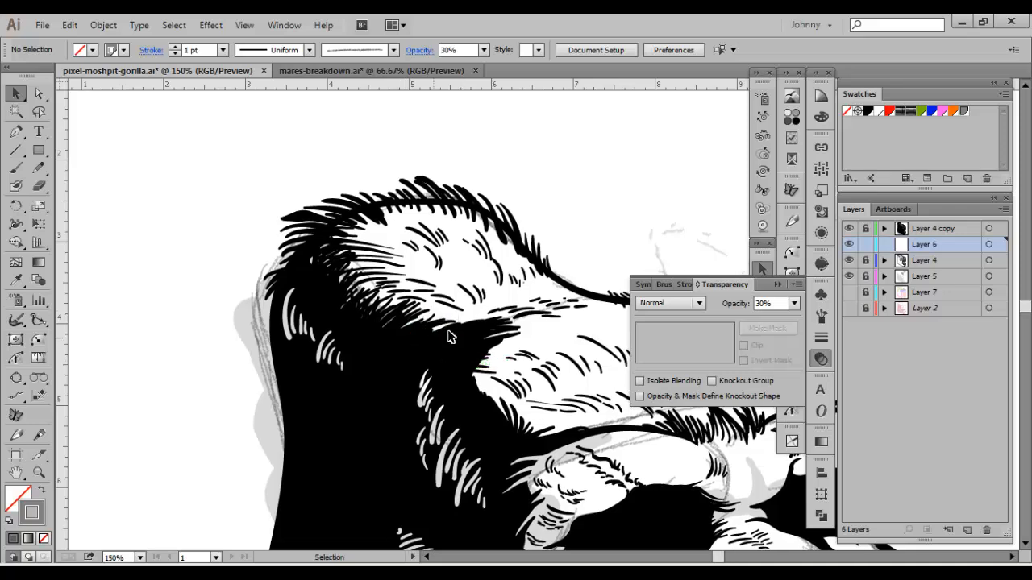
left_click_drag(352, 235, 302, 249)
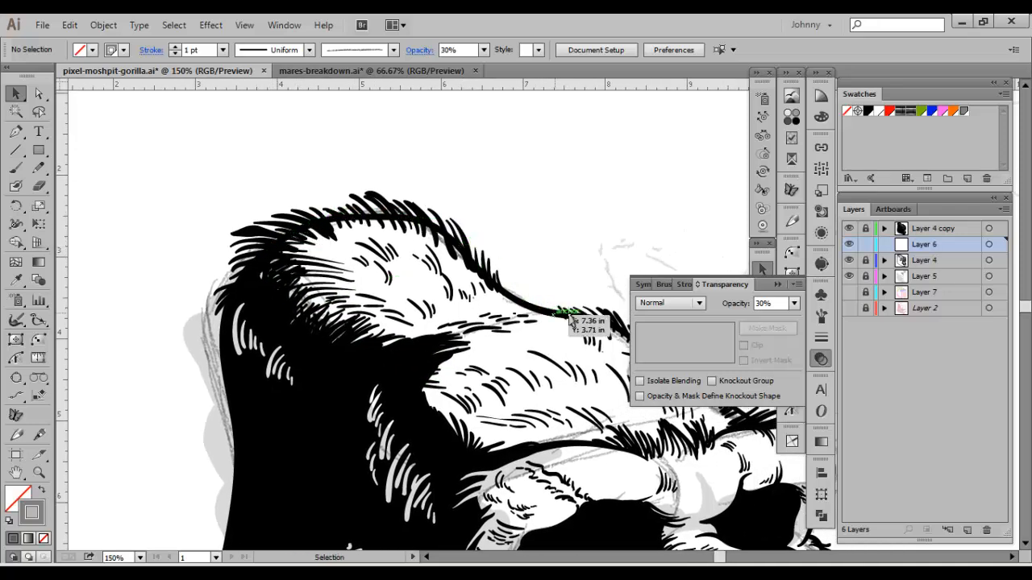
left_click_drag(425, 278, 348, 246)
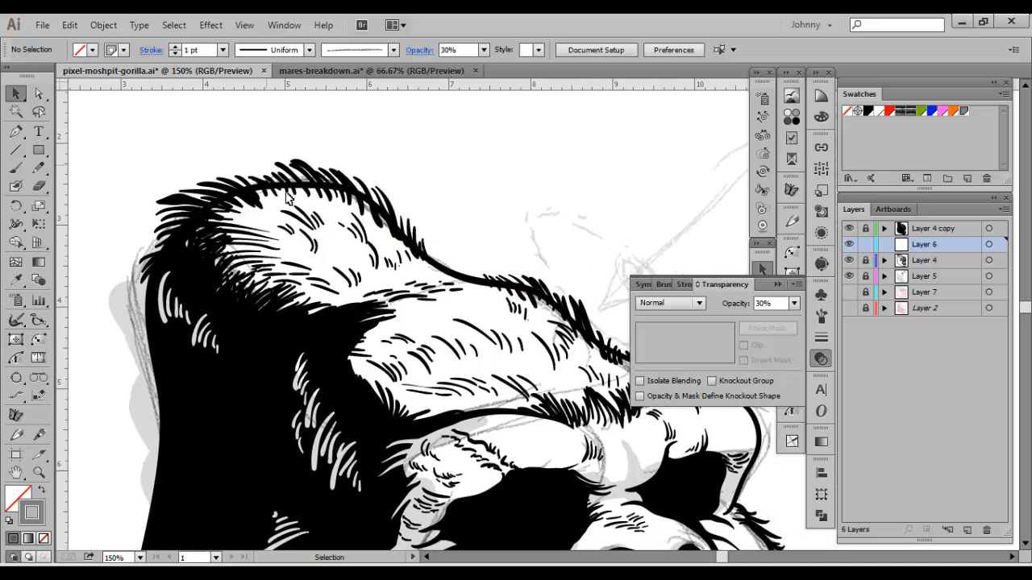
left_click_drag(229, 247, 298, 207)
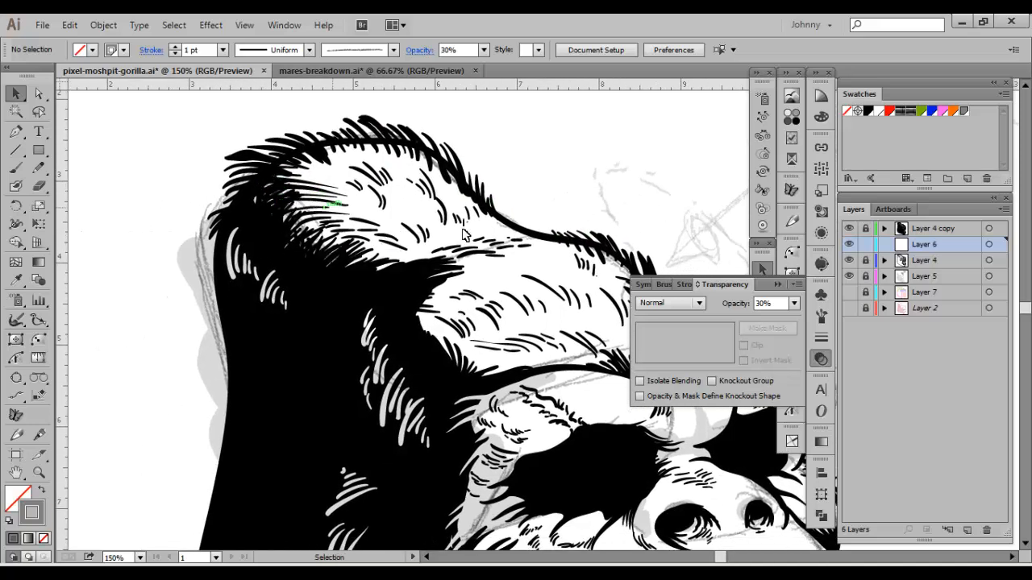
left_click(849, 230)
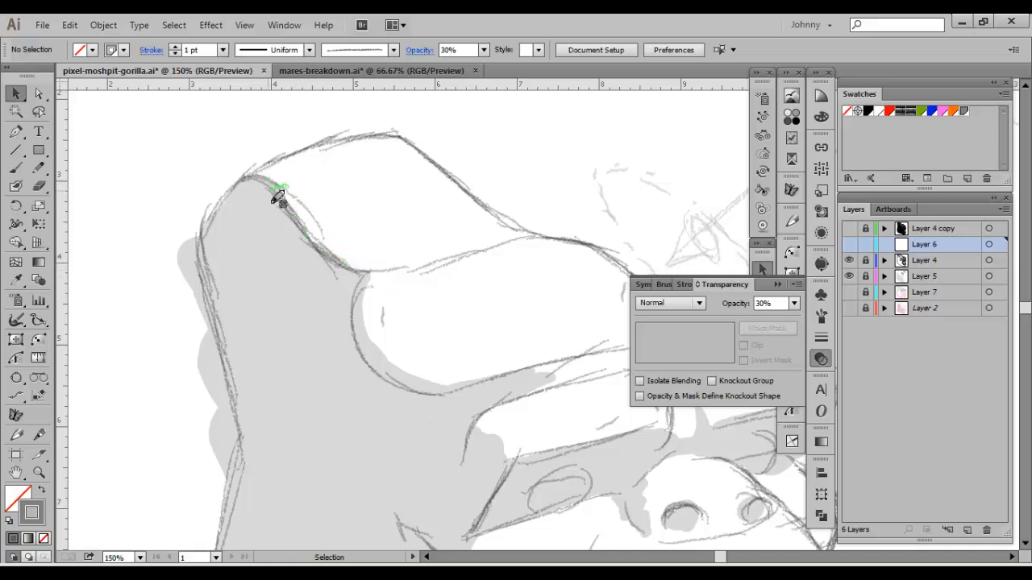
left_click(850, 232)
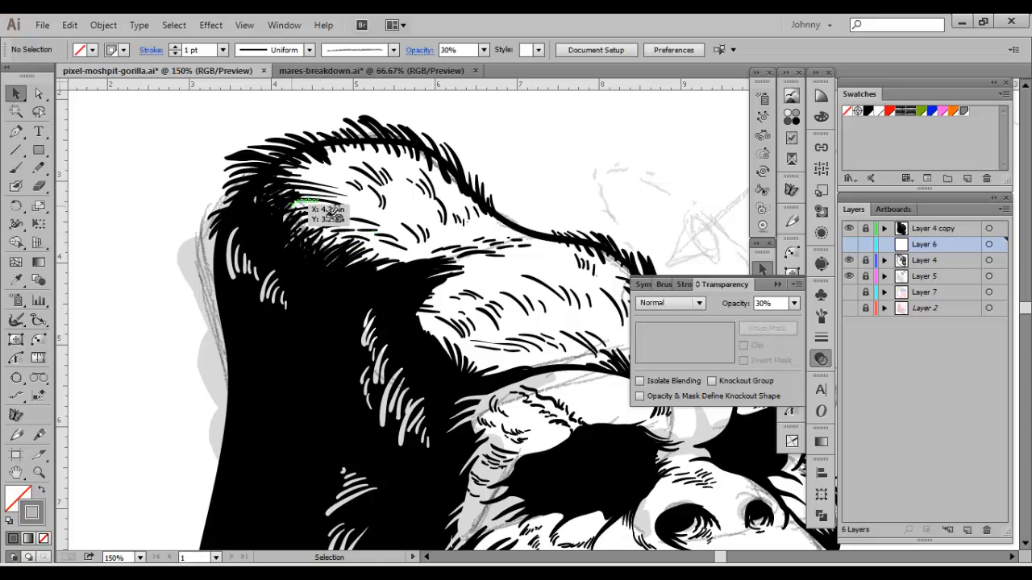
Examine the inked fur highlights on the side of the head and the forehead contour, and hide Layer 4 copy
key("ctrl+minus")
left_click_drag(318, 204, 345, 168)
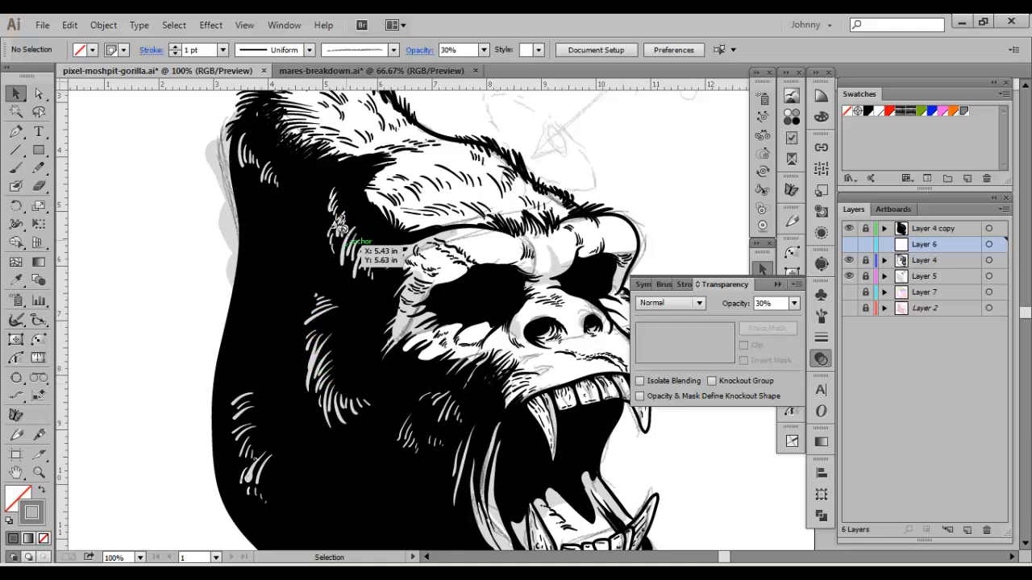
left_click_drag(590, 161, 528, 192)
left_click_drag(612, 134, 575, 213)
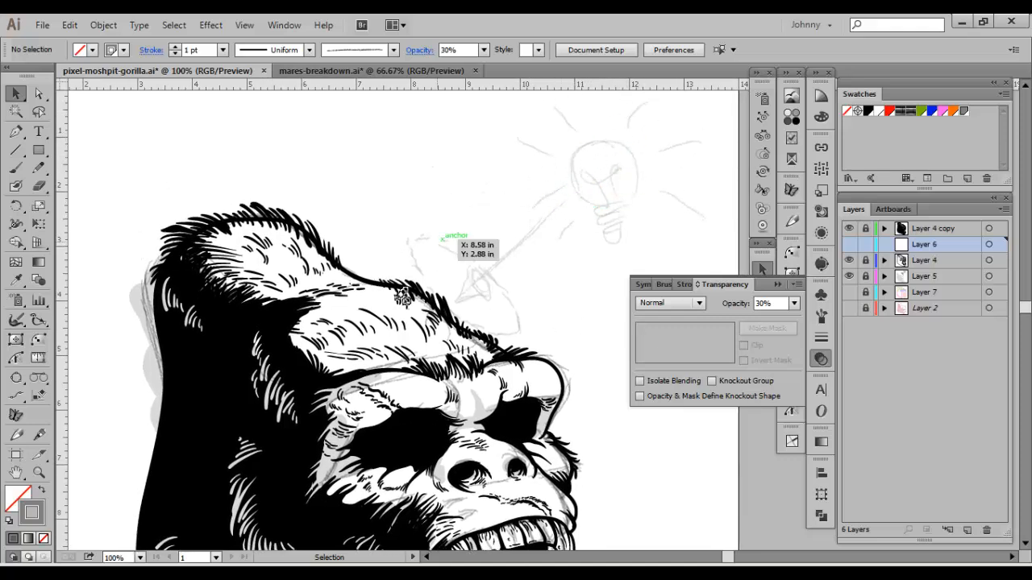
left_click_drag(452, 192, 544, 55)
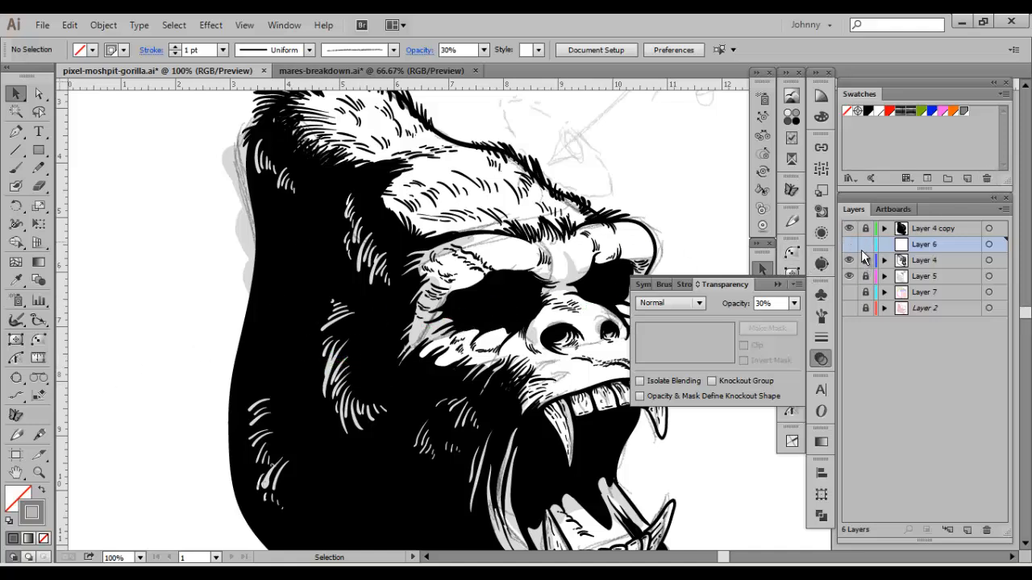
left_click(849, 229)
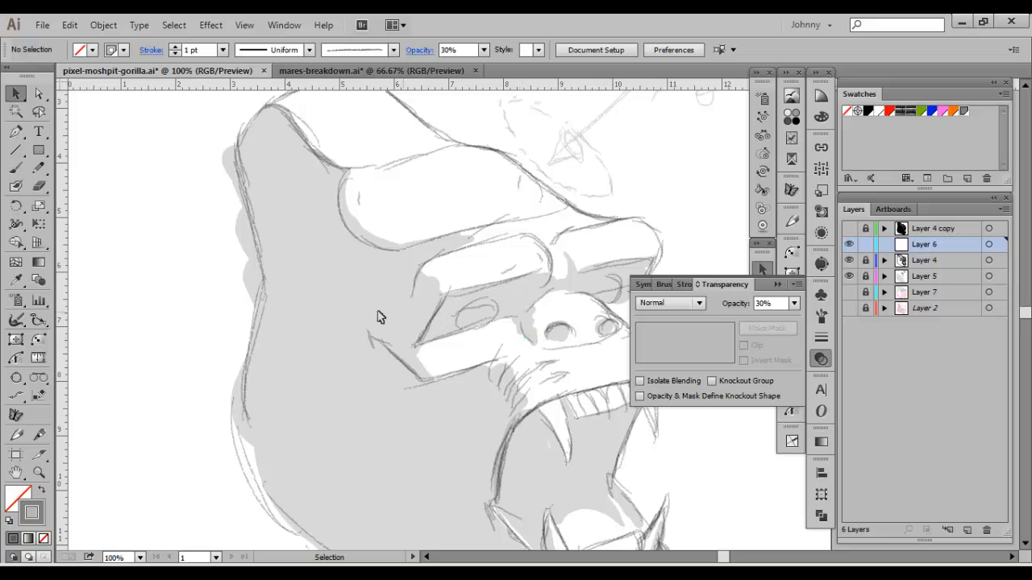
Set the Blob Brush to a black stroke at 100% opacity for inking the crest on Layer 6
key("b")
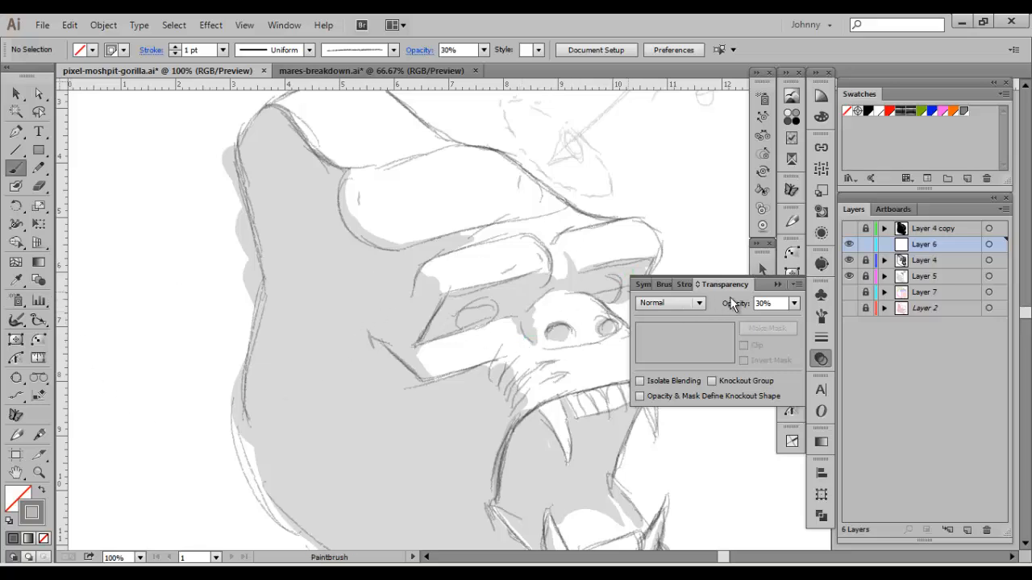
key("shift+b")
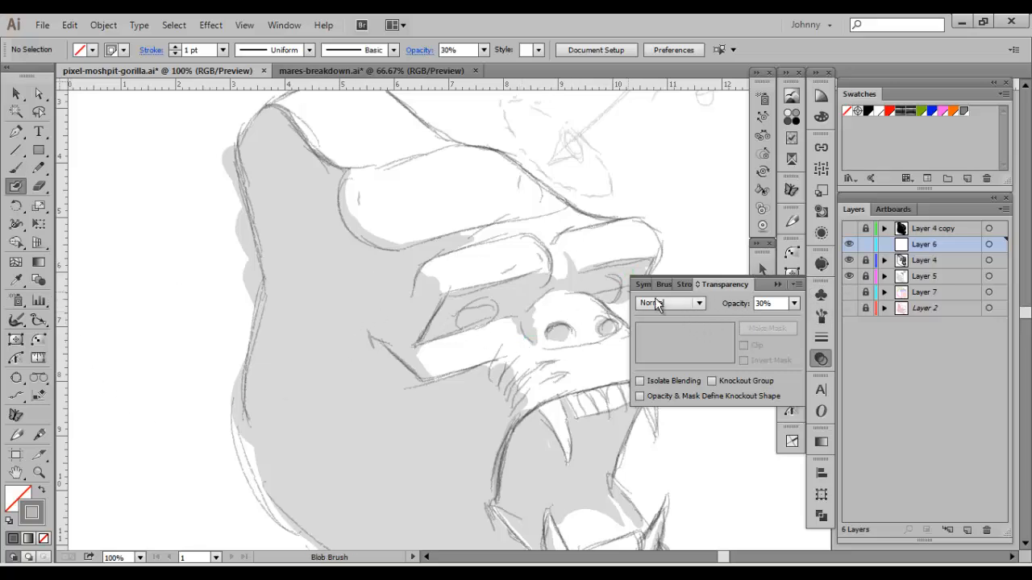
key("space")
left_click_drag(511, 258, 427, 360)
key("space")
left_click_drag(488, 266, 645, 230)
key("ctrl+plus")
key("space")
left_click_drag(380, 259, 439, 309)
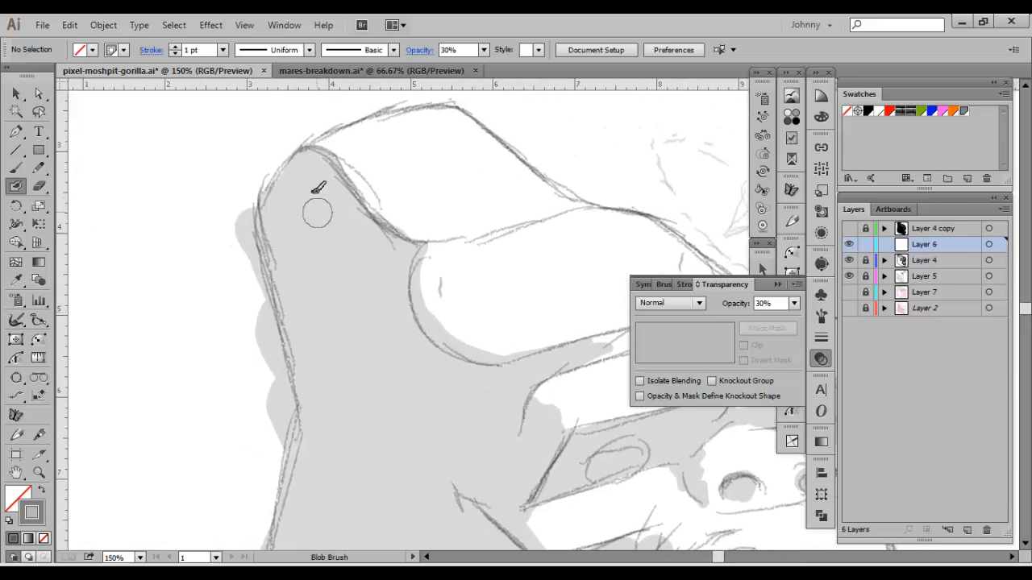
mouse_move(322, 187)
left_mouse_down()
mouse_move(348, 282)
mouse_move(338, 295)
left_mouse_up()
left_click(867, 111)
left_click(794, 303)
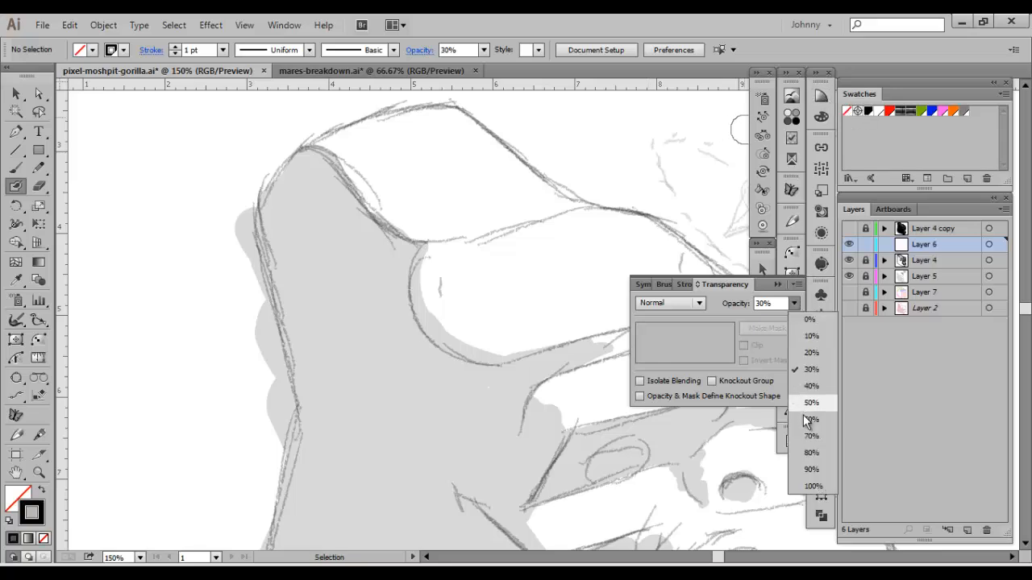
left_click(811, 487)
Block in solid black over the side of the crest, beneath the forehead, beside the near brow and around the cheekbone corner
mouse_move(313, 165)
left_mouse_down()
mouse_move(299, 194)
mouse_move(292, 185)
mouse_move(301, 161)
mouse_move(289, 242)
mouse_move(312, 239)
mouse_move(299, 185)
mouse_move(321, 236)
mouse_move(332, 349)
mouse_move(356, 354)
mouse_move(337, 176)
mouse_move(376, 239)
mouse_move(413, 253)
mouse_move(423, 304)
mouse_move(452, 348)
mouse_move(501, 380)
mouse_move(542, 362)
mouse_move(475, 372)
mouse_move(574, 353)
mouse_move(503, 436)
left_mouse_up()
key("space")
left_click_drag(534, 367, 383, 275)
mouse_move(371, 329)
left_mouse_down()
mouse_move(407, 325)
mouse_move(399, 349)
mouse_move(376, 360)
mouse_move(353, 341)
mouse_move(313, 344)
mouse_move(329, 316)
mouse_move(237, 213)
mouse_move(230, 184)
mouse_move(283, 290)
mouse_move(323, 315)
mouse_move(287, 335)
mouse_move(289, 410)
mouse_move(321, 386)
mouse_move(333, 422)
mouse_move(361, 398)
mouse_move(349, 443)
mouse_move(383, 483)
left_mouse_up()
Try a black speckled texture spreading from the shadow edge onto the lower part of the forehead
key("space")
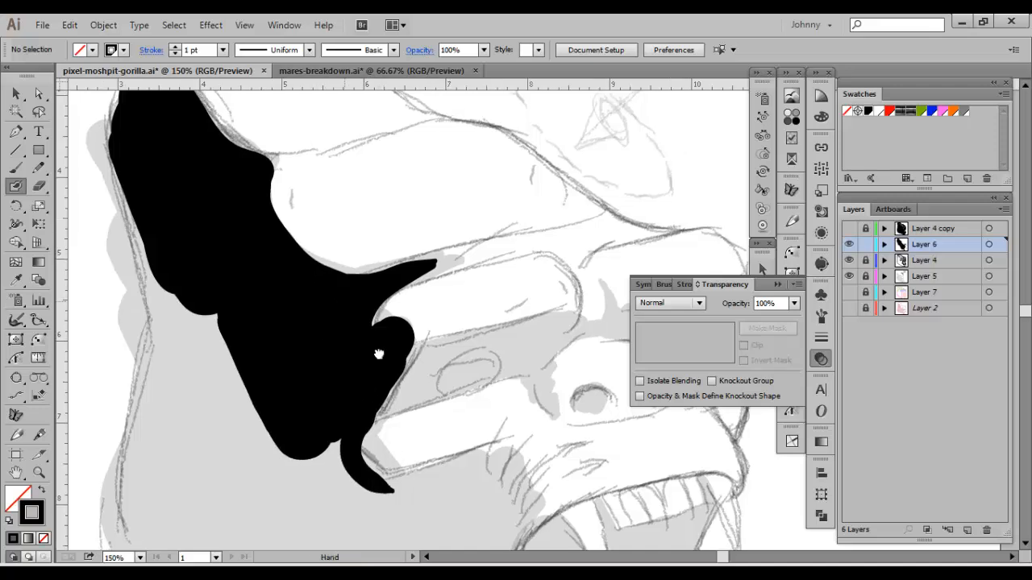
left_click_drag(283, 170, 382, 331)
key("ctrl+plus")
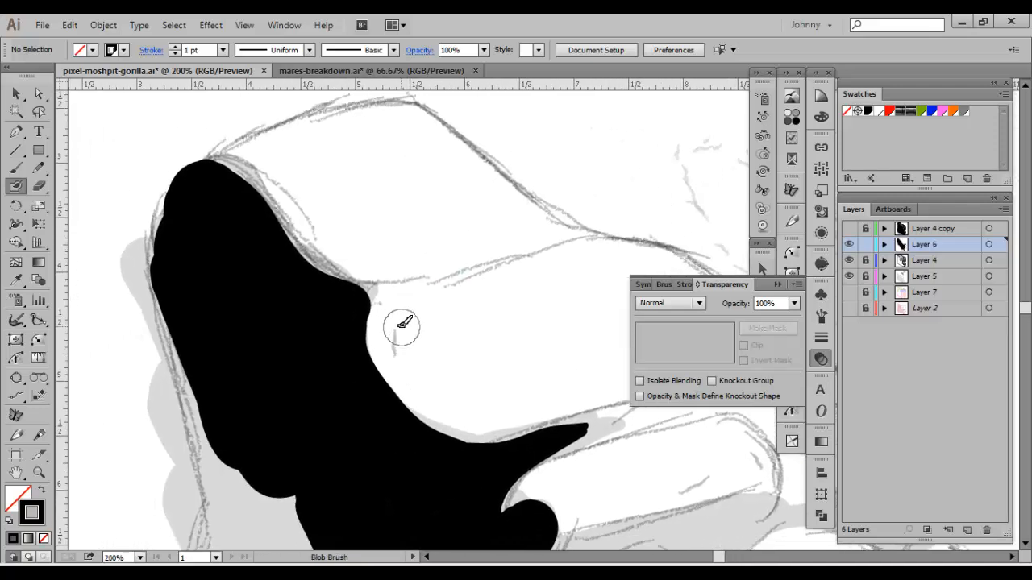
key("space")
mouse_move(364, 243)
left_mouse_down()
mouse_move(328, 240)
mouse_move(284, 196)
left_mouse_up()
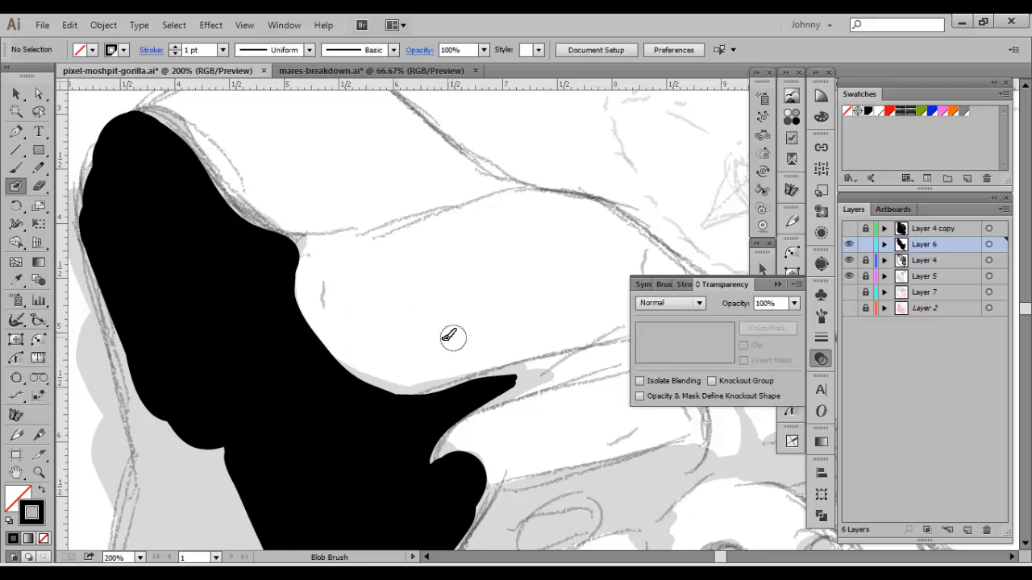
left_click_drag(407, 330, 483, 387)
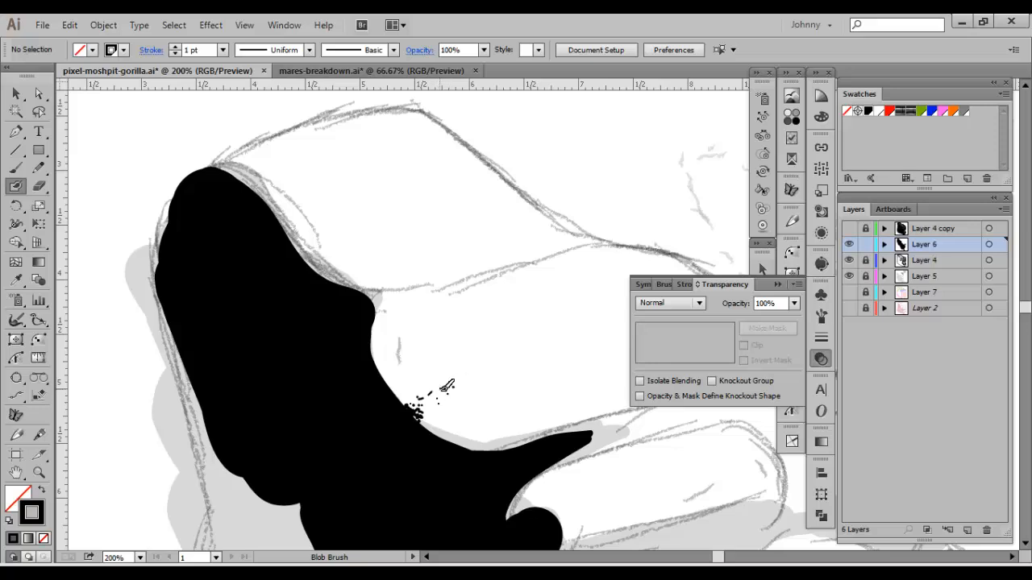
Erase the black specks along the forehead's shadow edge
key("ctrl+minus")
key("ctrl+minus")
key("ctrl+minus")
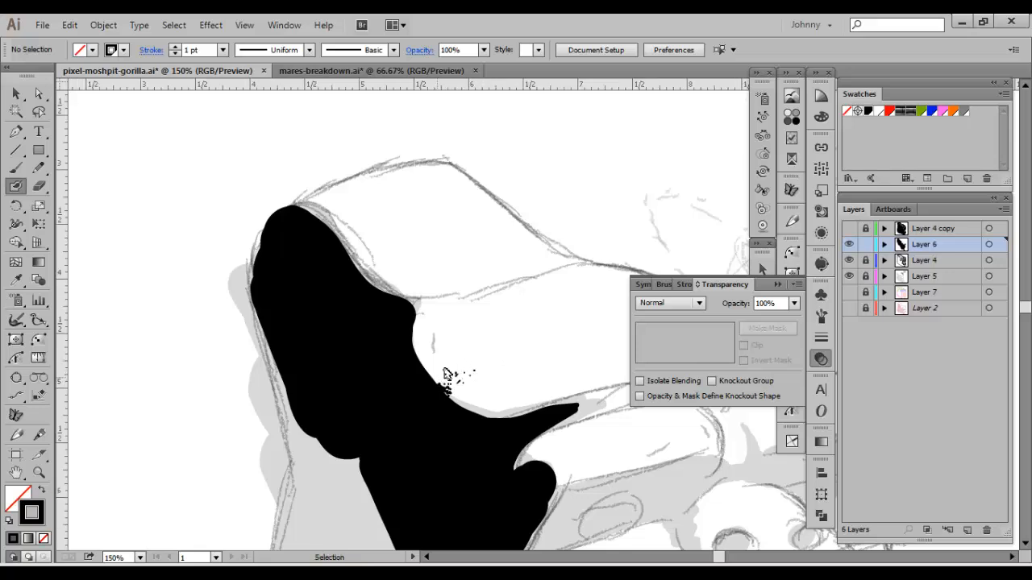
key("ctrl+plus")
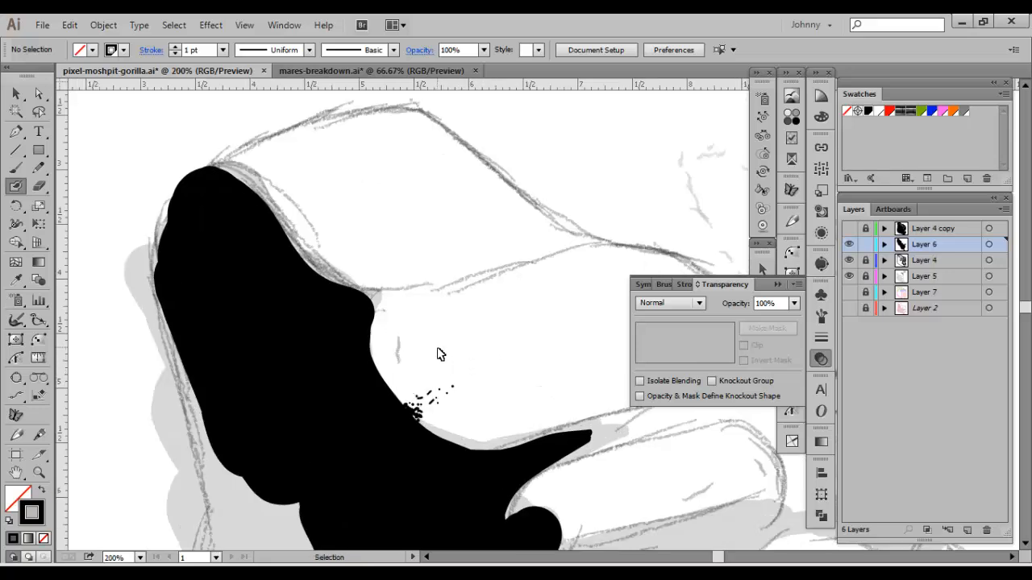
key("shift+e")
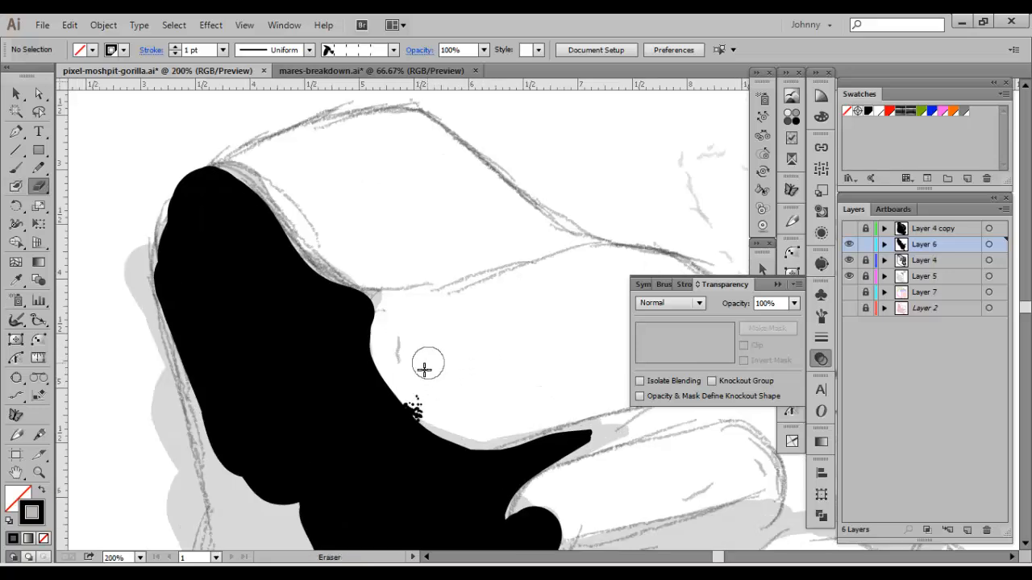
mouse_move(405, 380)
left_mouse_down()
mouse_move(414, 396)
mouse_move(476, 417)
left_mouse_up()
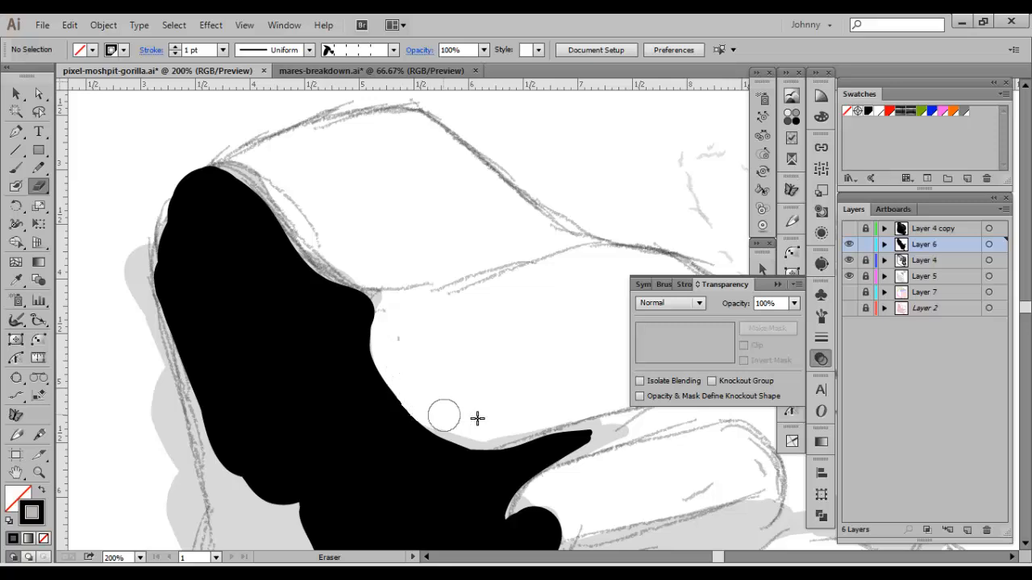
Add tapered black Blob Brush hatch strokes above the near brow and around the upper corner of the forehead's shadow edge
key("b")
left_click_drag(443, 370, 434, 325)
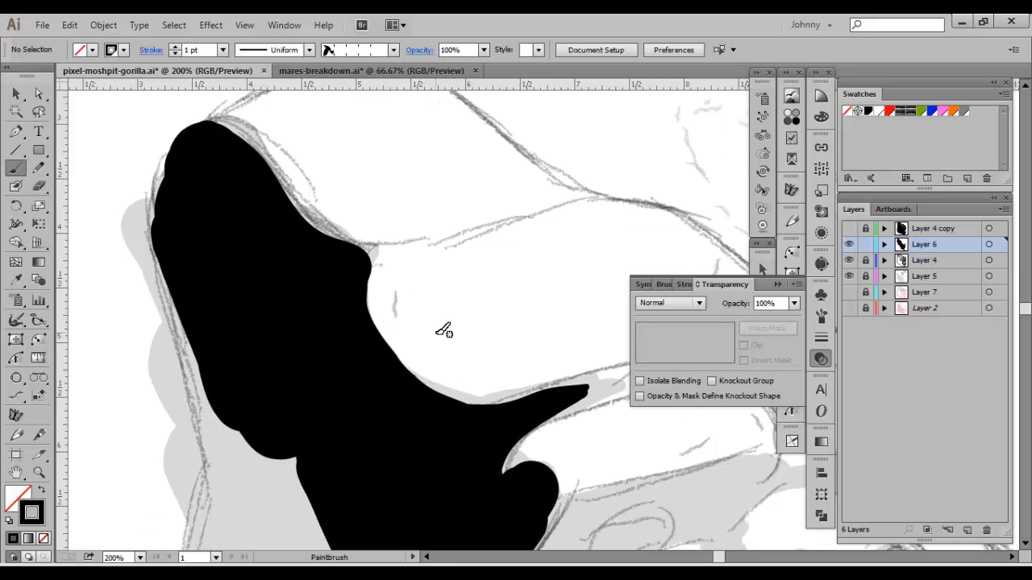
key("shift+b")
mouse_move(442, 372)
left_mouse_down()
mouse_move(466, 413)
mouse_move(449, 407)
mouse_move(456, 380)
mouse_move(488, 383)
left_mouse_up()
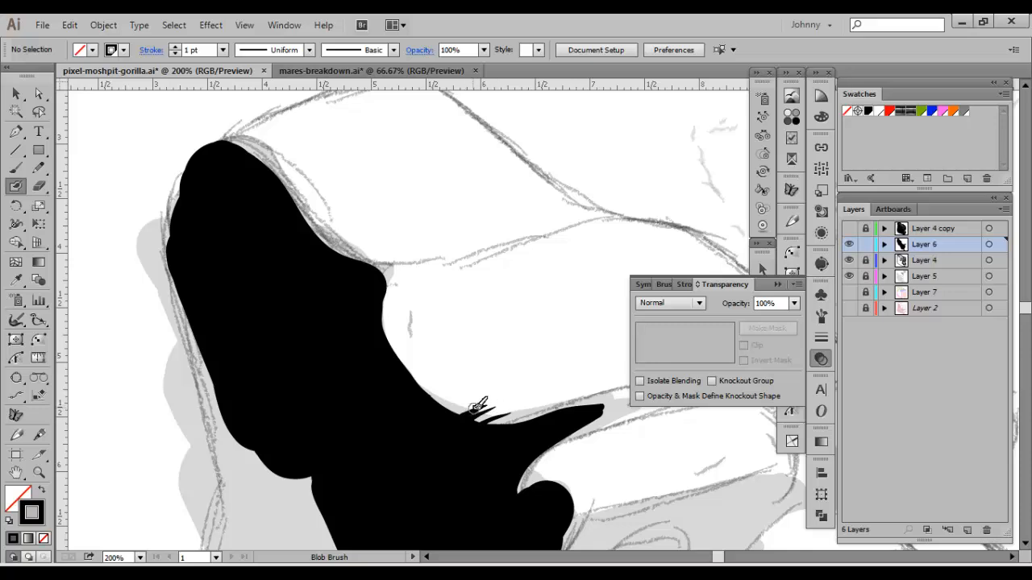
mouse_move(428, 269)
left_mouse_down()
mouse_move(410, 338)
mouse_move(460, 304)
mouse_move(409, 331)
left_mouse_up()
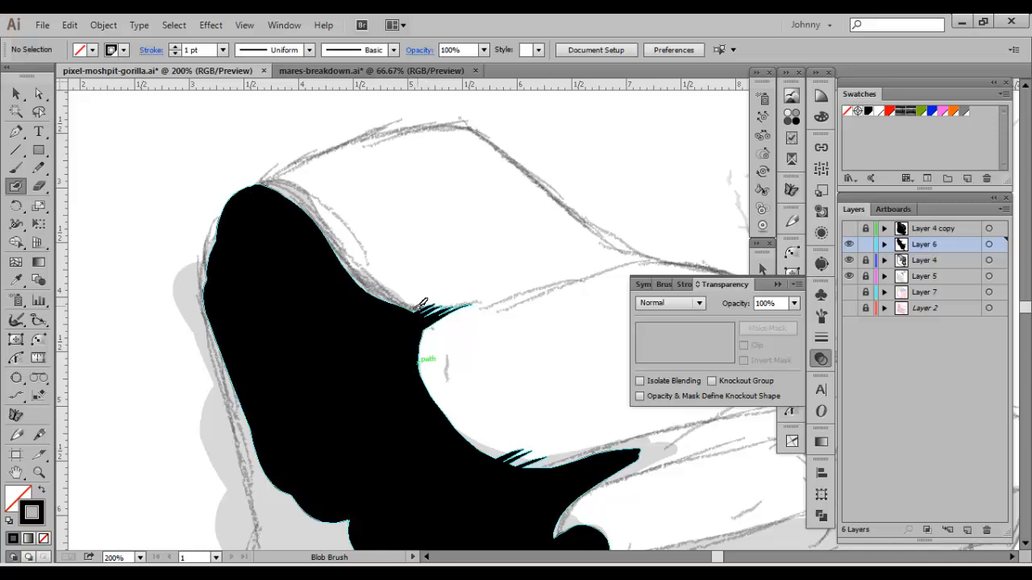
scroll(407, 302, "down", 2)
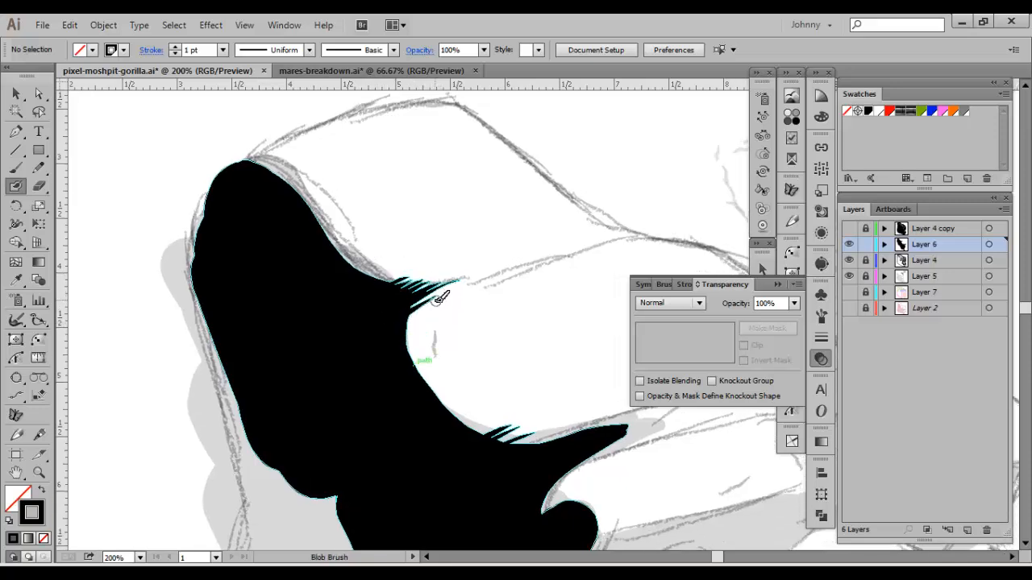
left_click_drag(437, 300, 400, 335)
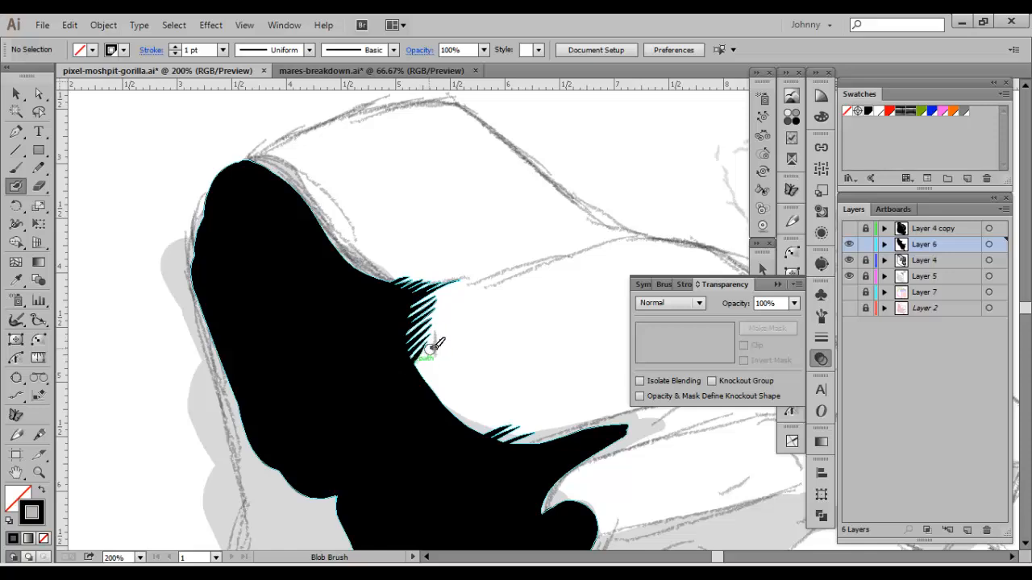
Continue the hatching down the forehead's shadow edge to the brow and along the lower part of the crest's edge
key("ctrl+plus")
key("ctrl+plus")
key("ctrl+plus")
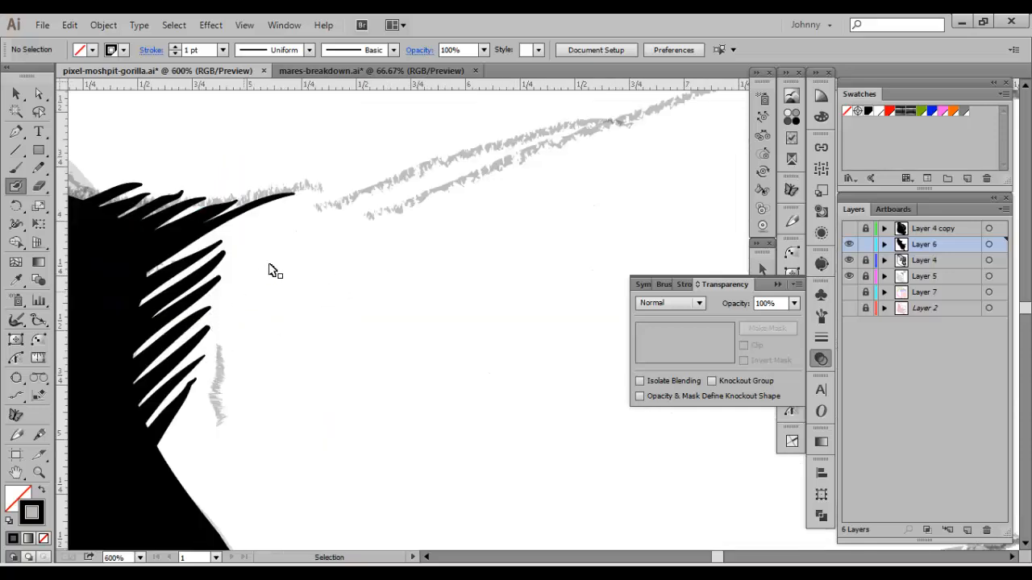
key("ctrl+minus")
key("ctrl+minus")
key("ctrl+minus")
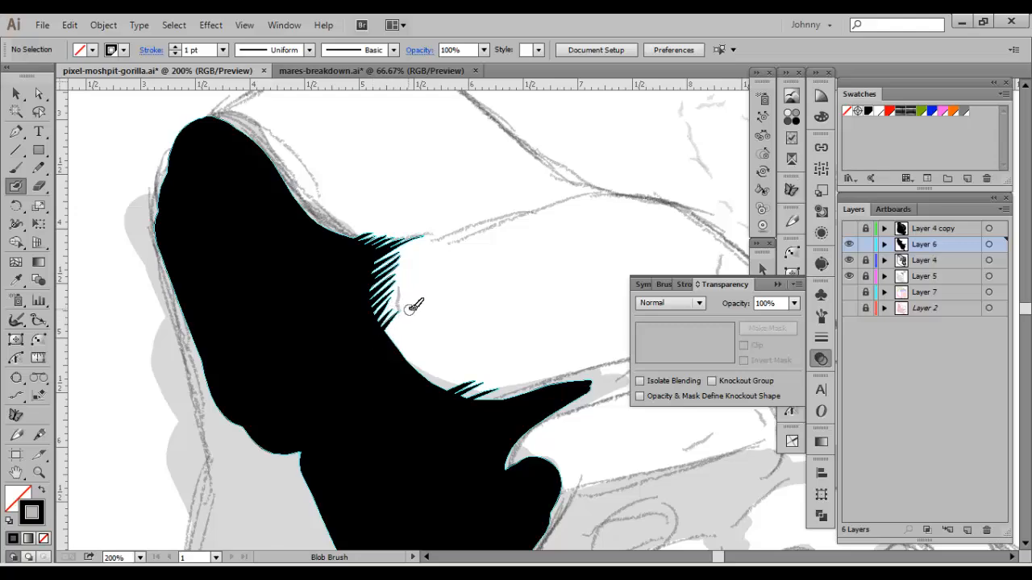
left_click_drag(413, 306, 383, 347)
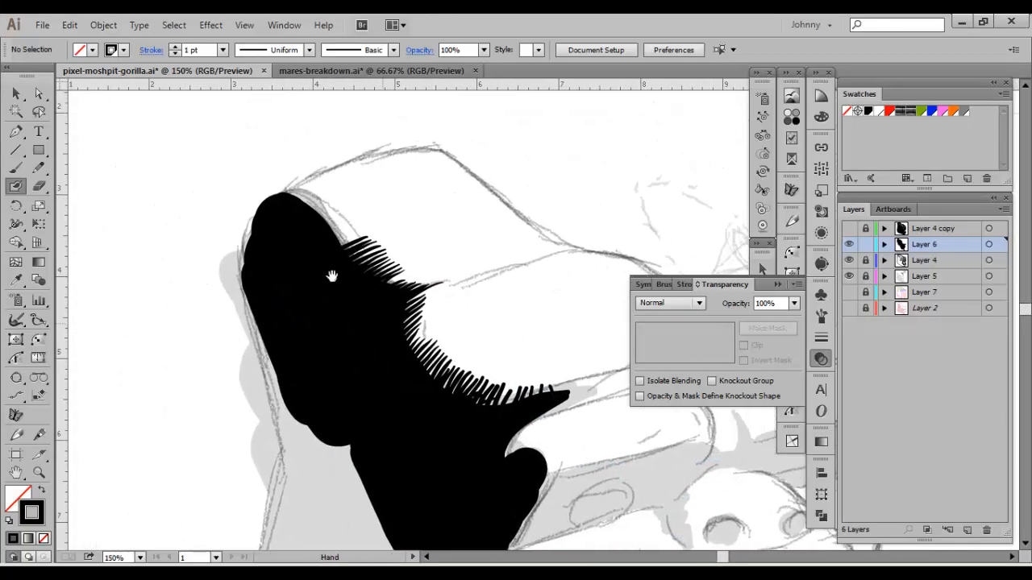
Ink a tapered black contour line down the back of the head, from the crest towards the neck
mouse_move(262, 211)
left_mouse_down()
mouse_move(243, 275)
mouse_move(291, 447)
left_mouse_up()
key("space")
mouse_move(291, 448)
left_mouse_down()
mouse_move(309, 299)
mouse_move(384, 166)
mouse_move(358, 370)
left_mouse_up()
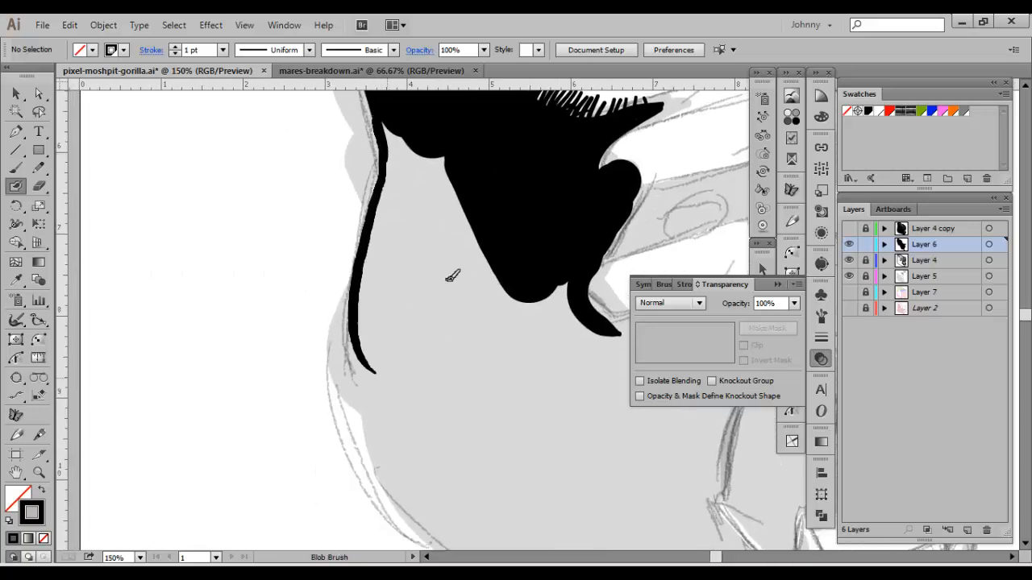
Ink tapered contour lines around the inner ends of the near and far brow ridges
key("space")
left_click_drag(543, 171, 242, 368)
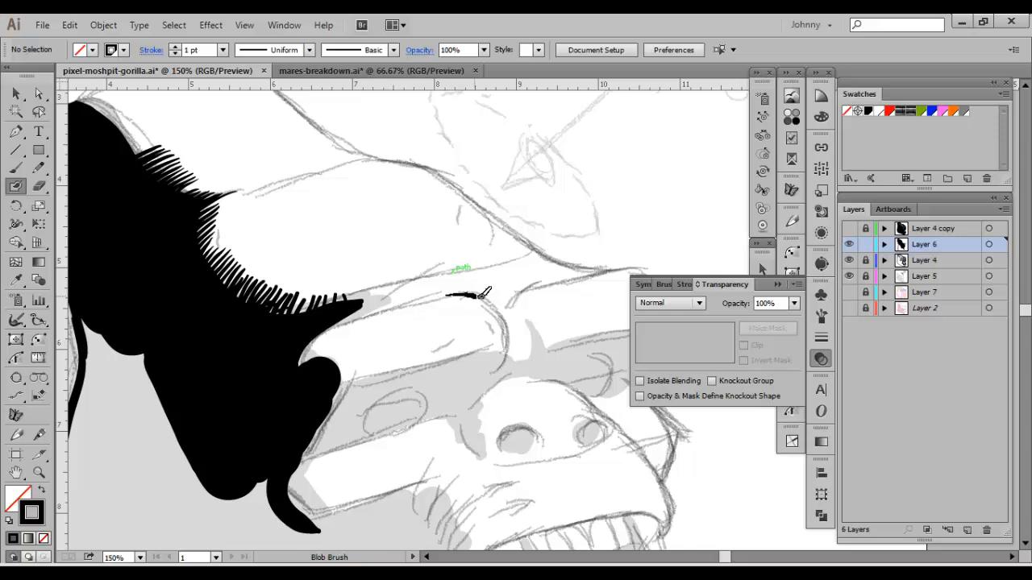
left_click_drag(484, 293, 506, 327)
left_click_drag(501, 365, 487, 376)
key("space")
mouse_move(505, 301)
left_mouse_down()
mouse_move(433, 345)
mouse_move(450, 330)
mouse_move(501, 324)
left_mouse_up()
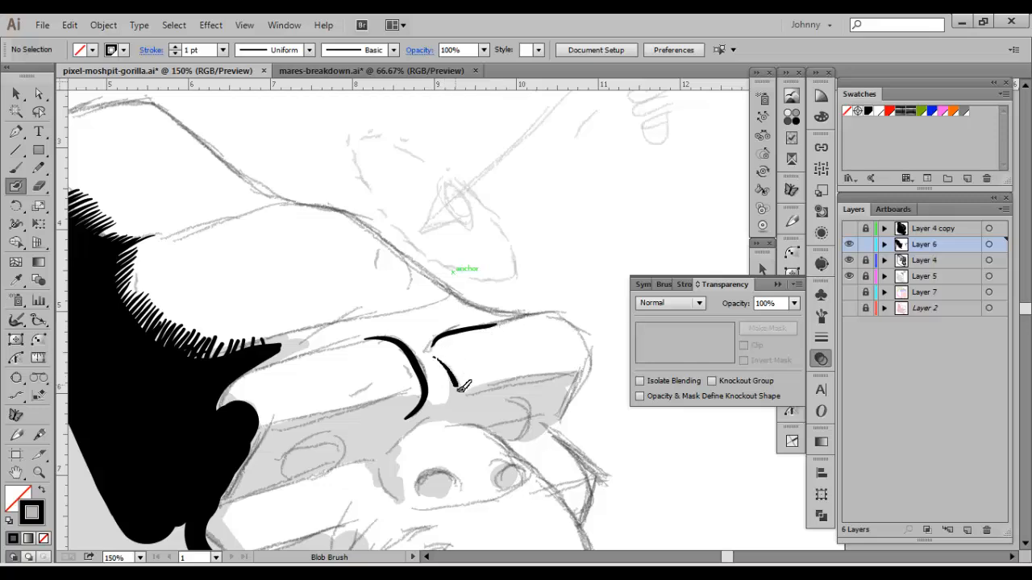
left_click_drag(459, 390, 456, 416)
Ink the near nostril as a thick black arc with short tapered strokes hatched into its opening
key("space")
left_click_drag(416, 328, 353, 226)
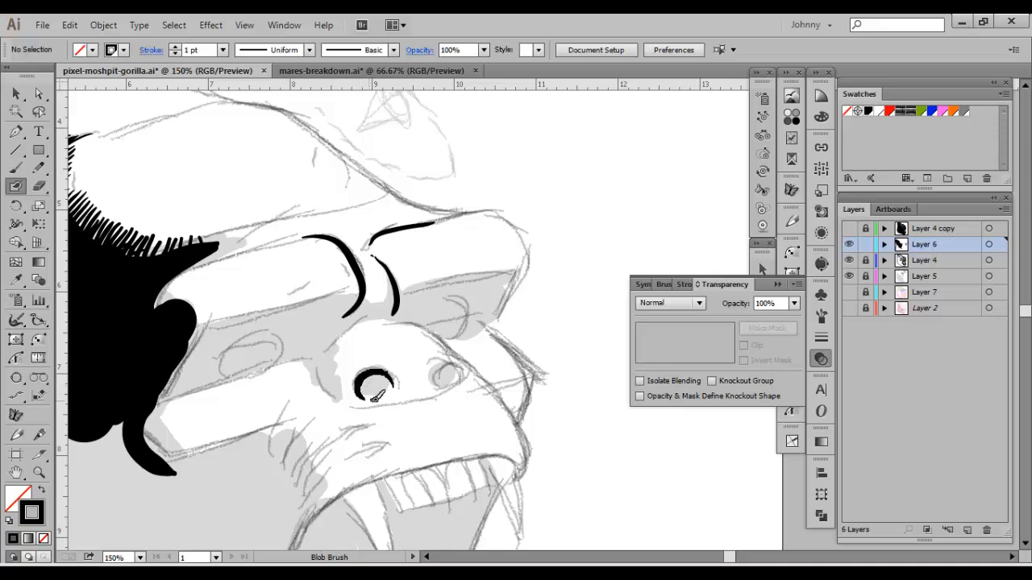
key("ctrl+plus")
key("space")
left_click_drag(213, 419, 419, 368)
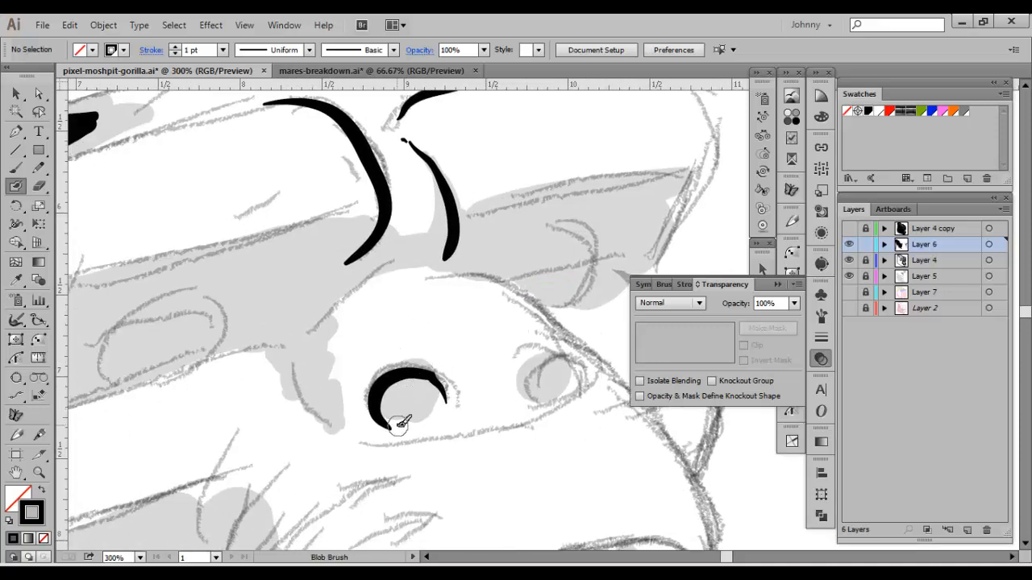
left_click_drag(389, 397, 400, 416)
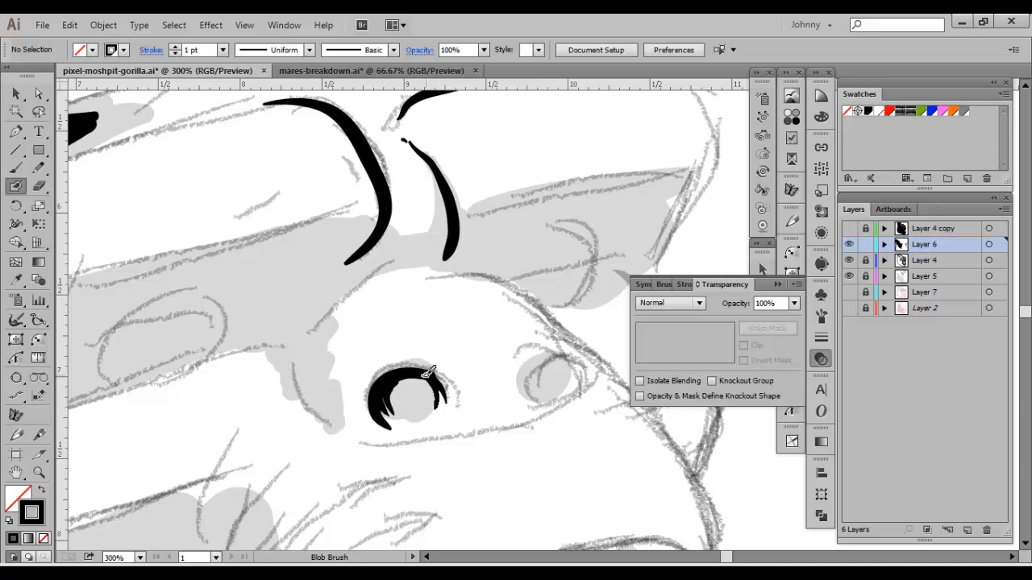
left_click_drag(429, 372, 433, 410)
mouse_move(416, 370)
left_mouse_down()
mouse_move(419, 411)
mouse_move(398, 388)
left_mouse_up()
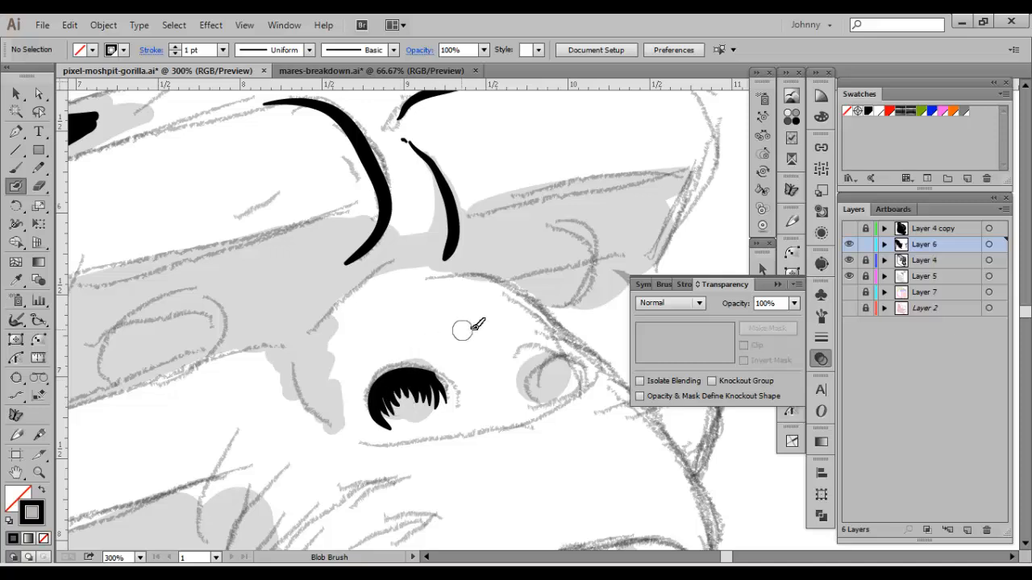
Ink the far nostril as a black arc with a few tapered strokes inside
key("space")
left_click_drag(474, 324, 414, 350)
left_click_drag(472, 423, 472, 417)
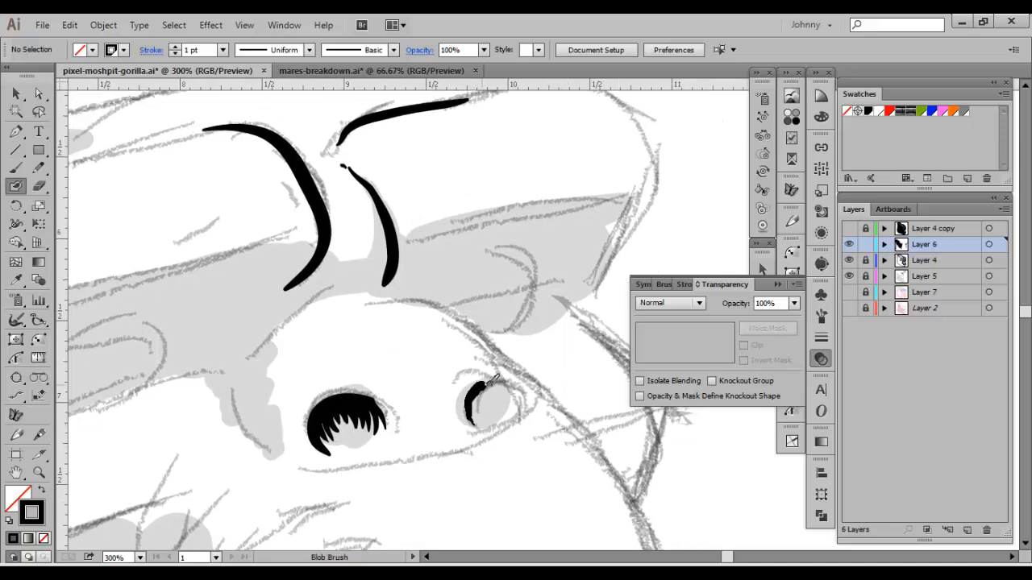
mouse_move(494, 379)
left_mouse_down()
mouse_move(521, 390)
mouse_move(517, 411)
mouse_move(478, 407)
left_mouse_up()
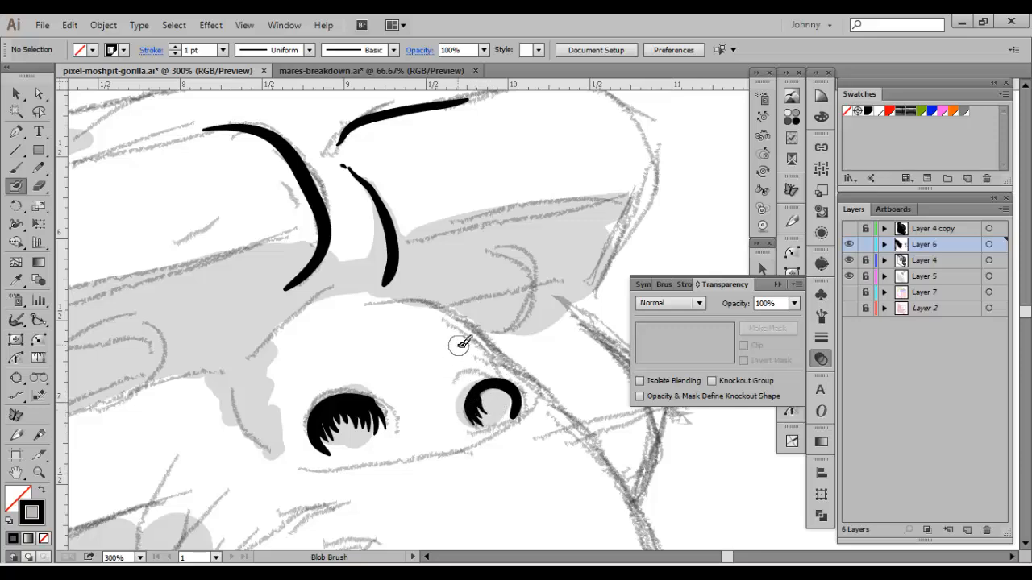
Try parallel black hatch strokes on the nose between the nostrils, and undo them
mouse_move(453, 351)
left_mouse_down()
mouse_move(416, 384)
mouse_move(420, 393)
left_mouse_up()
left_click_drag(466, 367, 429, 399)
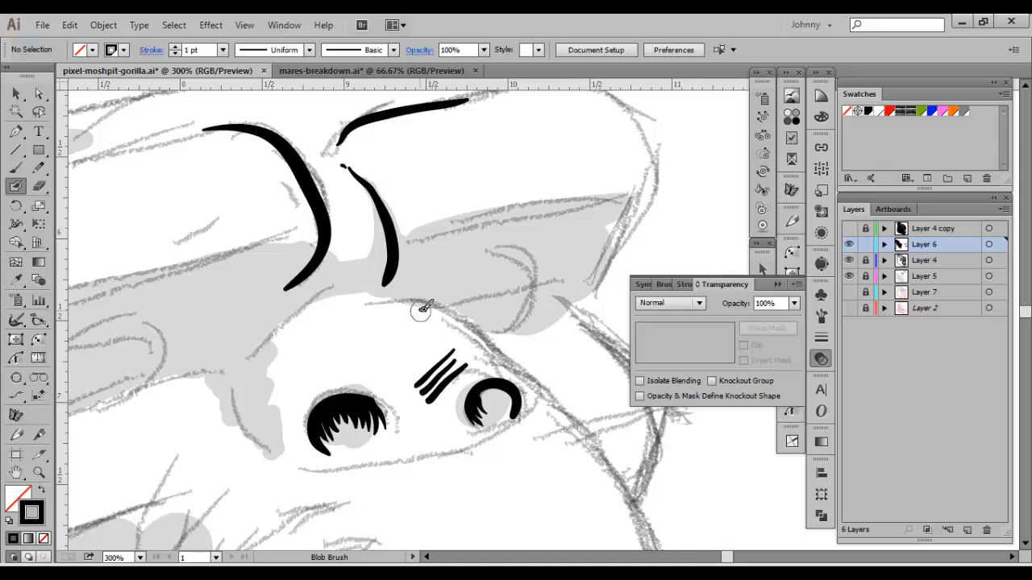
key("ctrl+z")
key("ctrl+z")
key("ctrl+z")
Shade the near side of the nose with tapered diagonal hatch strokes and thicken their outer edge in black
left_click_drag(322, 357, 427, 345)
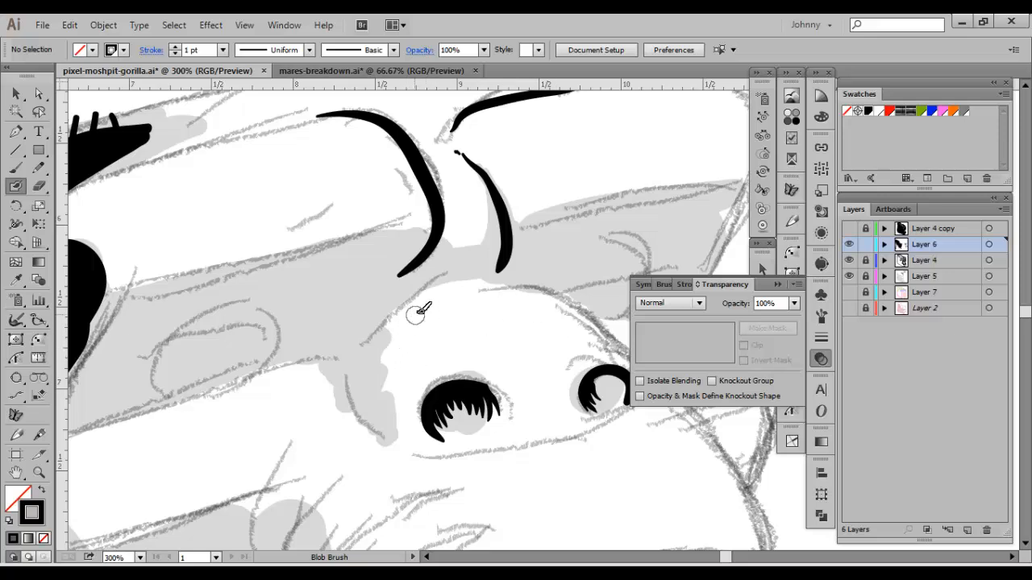
mouse_move(396, 325)
left_mouse_down()
mouse_move(348, 378)
mouse_move(376, 361)
mouse_move(352, 395)
left_mouse_up()
left_click_drag(404, 338, 348, 402)
left_click_drag(408, 347, 356, 407)
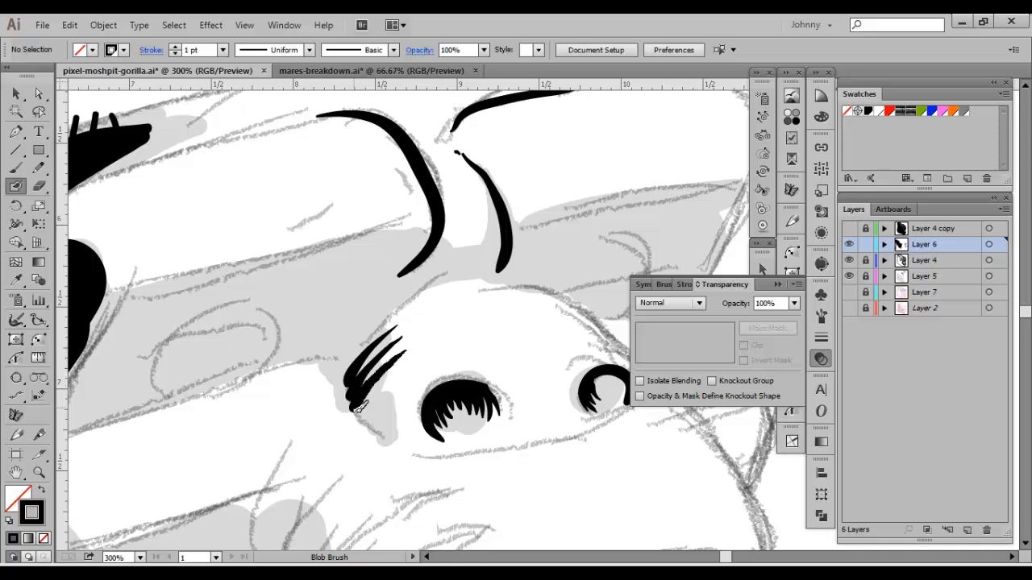
mouse_move(421, 350)
left_mouse_down()
mouse_move(379, 391)
mouse_move(365, 419)
mouse_move(405, 384)
mouse_move(369, 429)
left_mouse_up()
left_click_drag(412, 391, 376, 442)
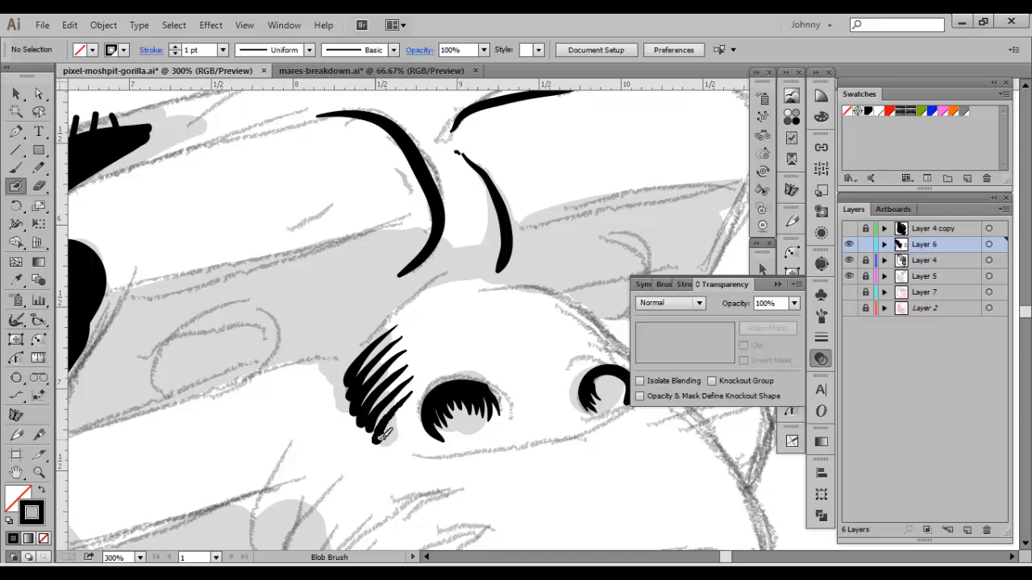
left_click_drag(407, 410, 382, 444)
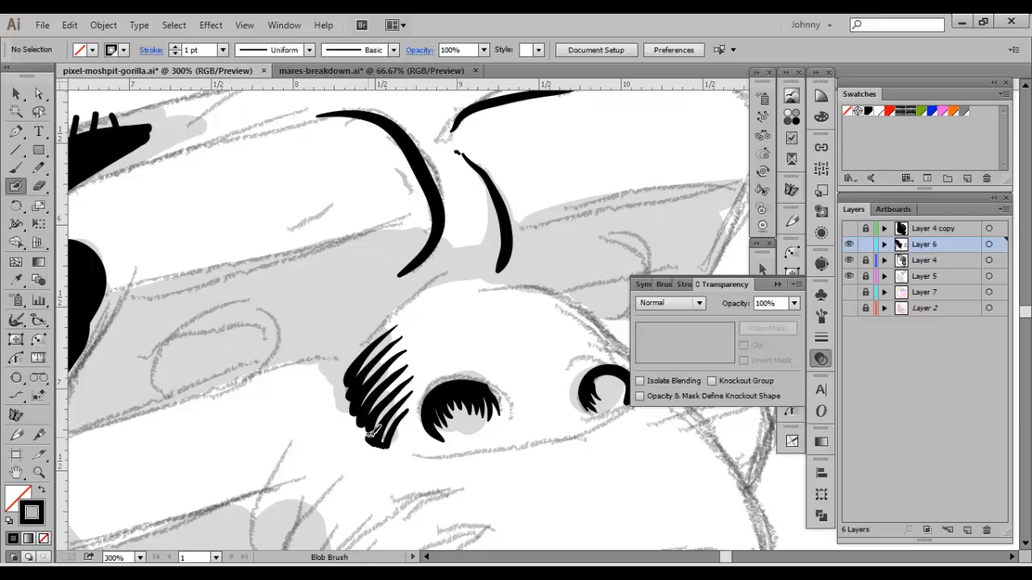
left_click_drag(348, 400, 329, 348)
Ink a tapered line along the near corner of the upper lip and stack the first hatch strokes above it
key("ctrl+minus")
key("ctrl+minus")
key("ctrl+minus")
key("ctrl+minus")
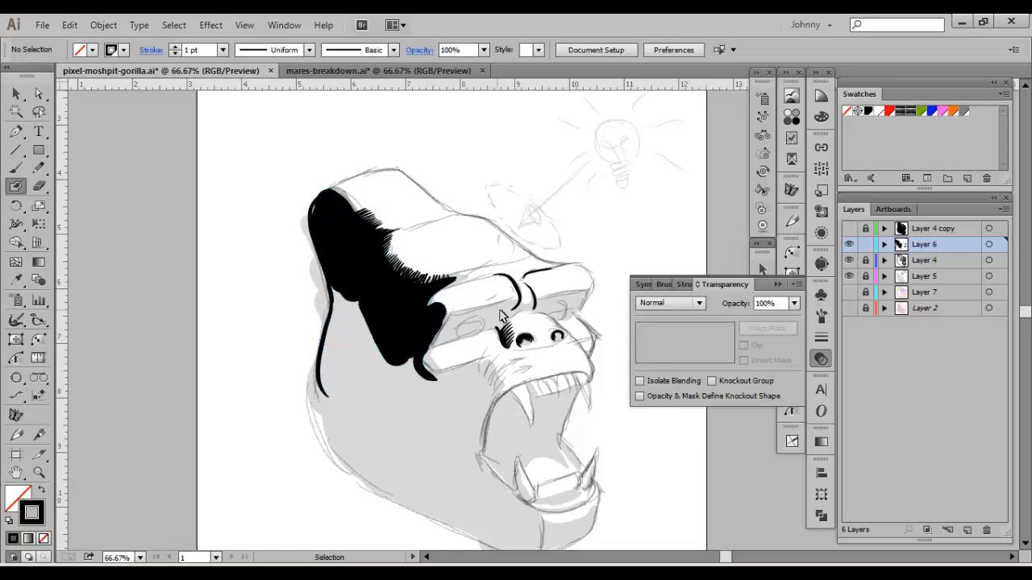
key("ctrl+plus")
key("ctrl+plus")
left_click_drag(502, 362, 538, 301)
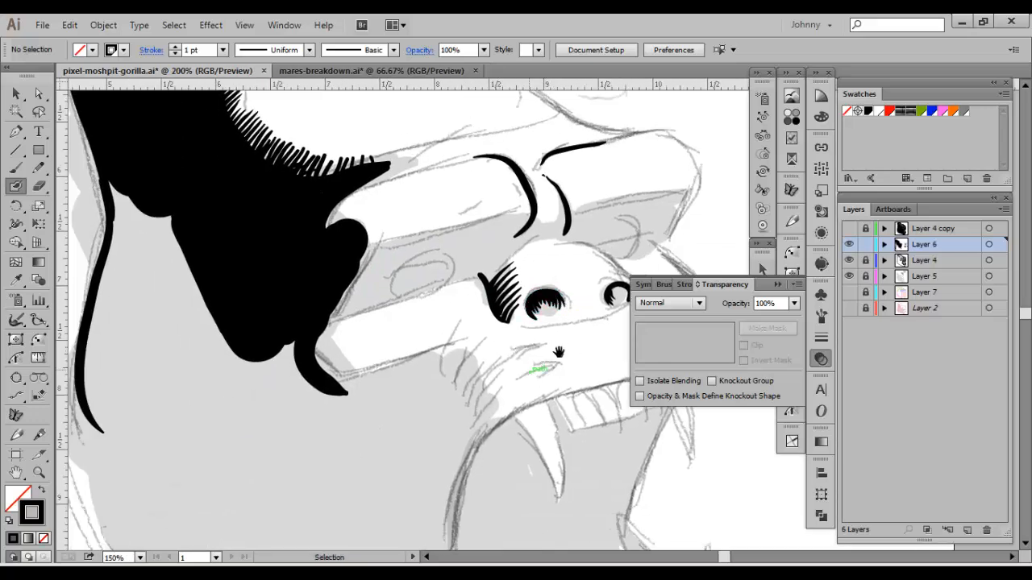
key("ctrl+plus")
left_click_drag(445, 371, 433, 339)
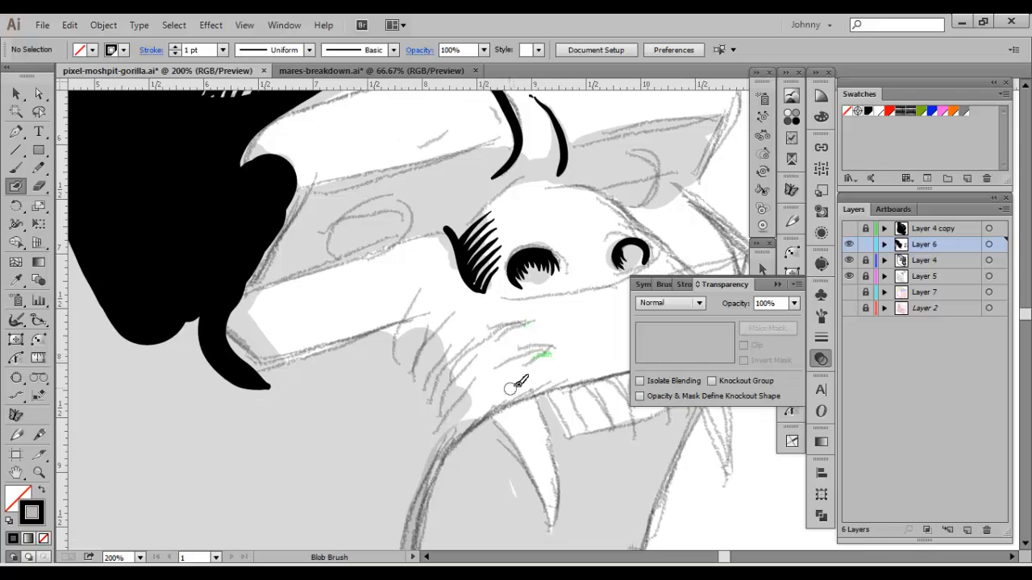
mouse_move(527, 379)
left_mouse_down()
mouse_move(484, 401)
mouse_move(419, 463)
left_mouse_up()
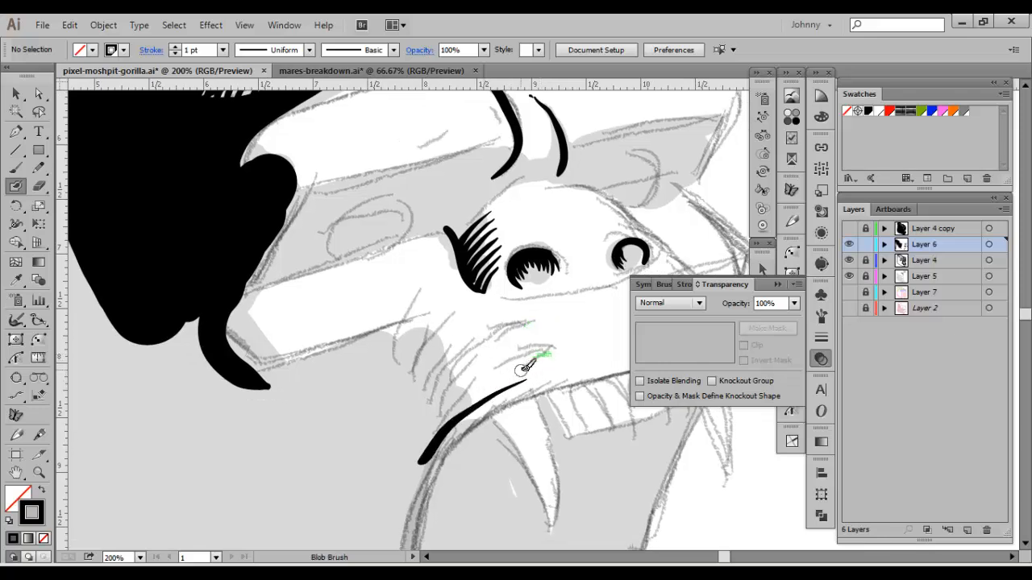
mouse_move(521, 377)
left_mouse_down()
mouse_move(456, 410)
mouse_move(425, 446)
left_mouse_up()
mouse_move(511, 364)
left_mouse_down()
mouse_move(437, 440)
mouse_move(444, 402)
mouse_move(421, 443)
mouse_move(426, 427)
left_mouse_up()
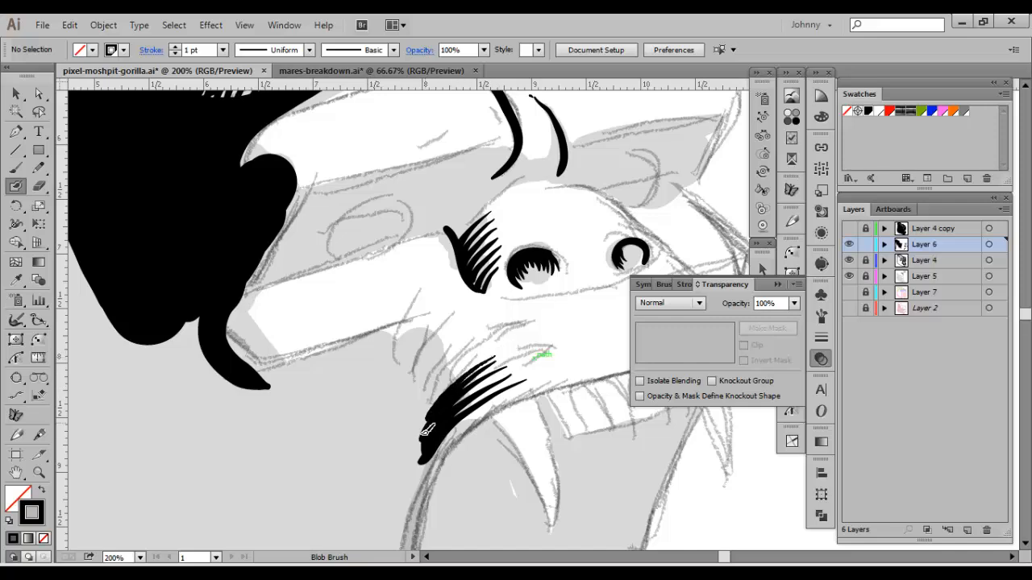
Extend the tapered hatching up the near side of the muzzle towards the cheekbone
left_click_drag(487, 354, 422, 423)
mouse_move(482, 345)
left_mouse_down()
mouse_move(457, 374)
mouse_move(457, 360)
mouse_move(472, 353)
mouse_move(435, 396)
mouse_move(464, 342)
mouse_move(411, 415)
left_mouse_up()
left_click_drag(464, 329, 411, 407)
mouse_move(468, 306)
left_mouse_down()
mouse_move(422, 359)
mouse_move(406, 401)
mouse_move(411, 363)
left_mouse_up()
mouse_move(442, 306)
left_mouse_down()
mouse_move(405, 391)
mouse_move(402, 379)
left_mouse_up()
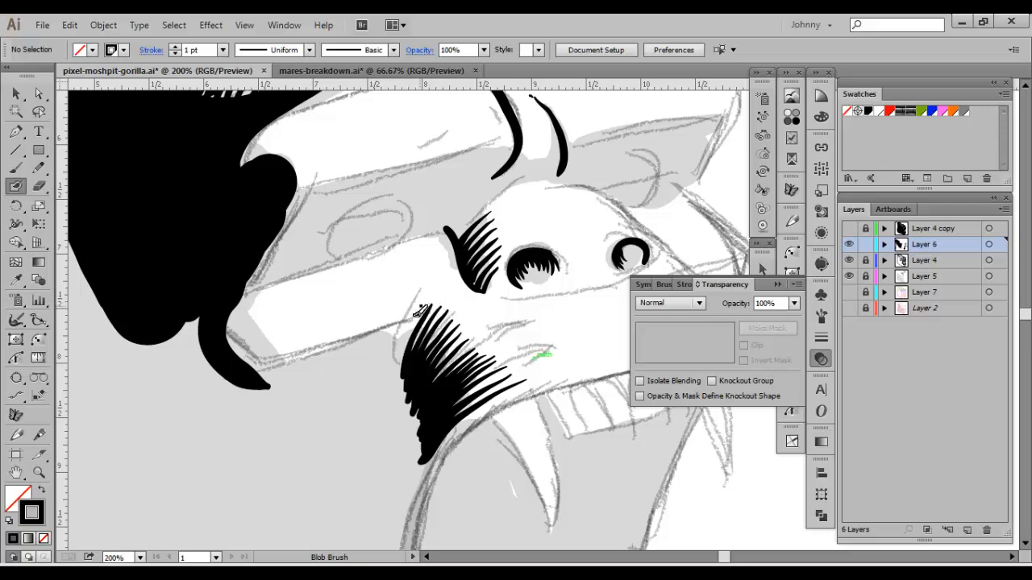
left_click_drag(421, 307, 399, 374)
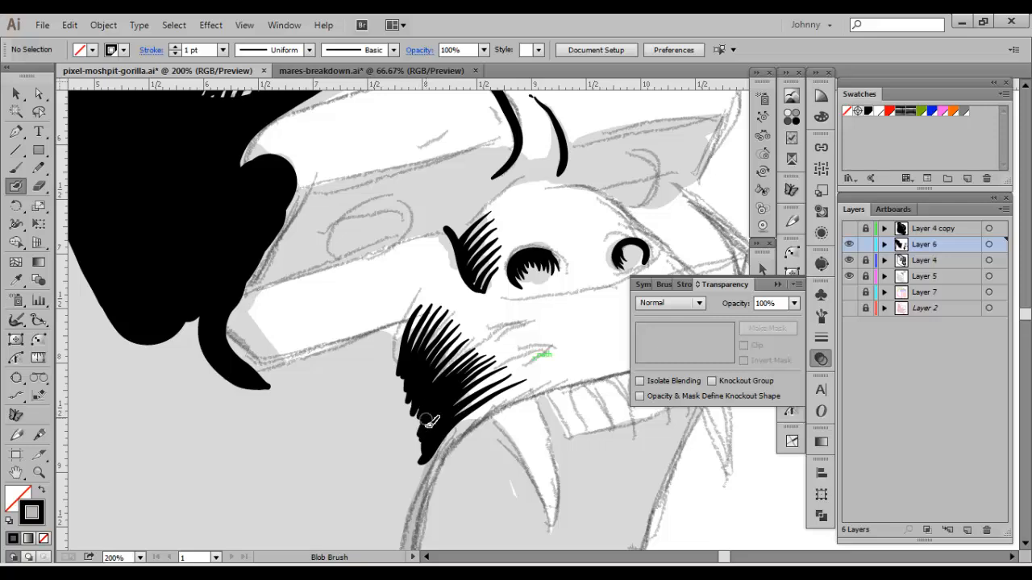
key("ctrl+0")
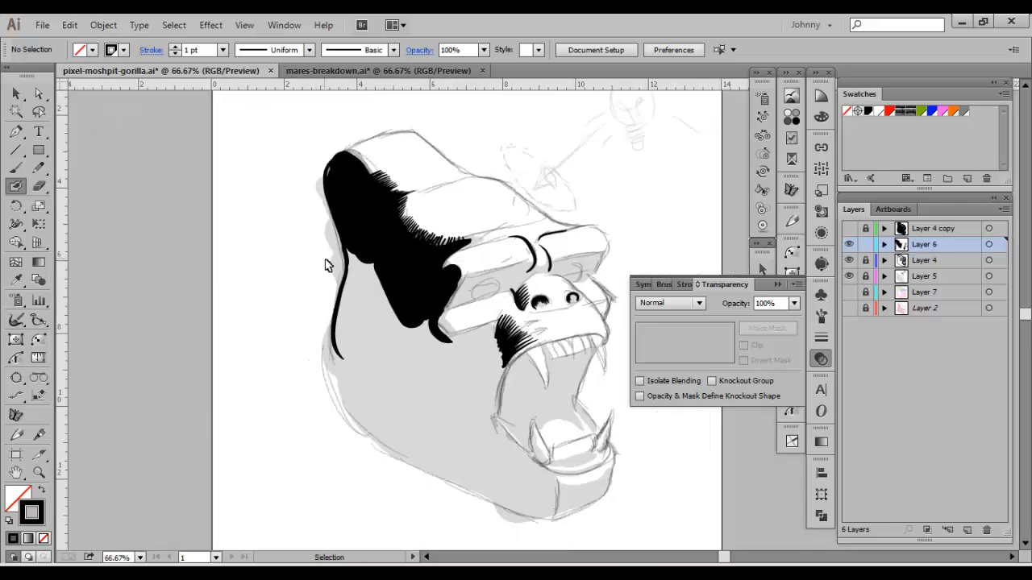
key("ctrl+plus")
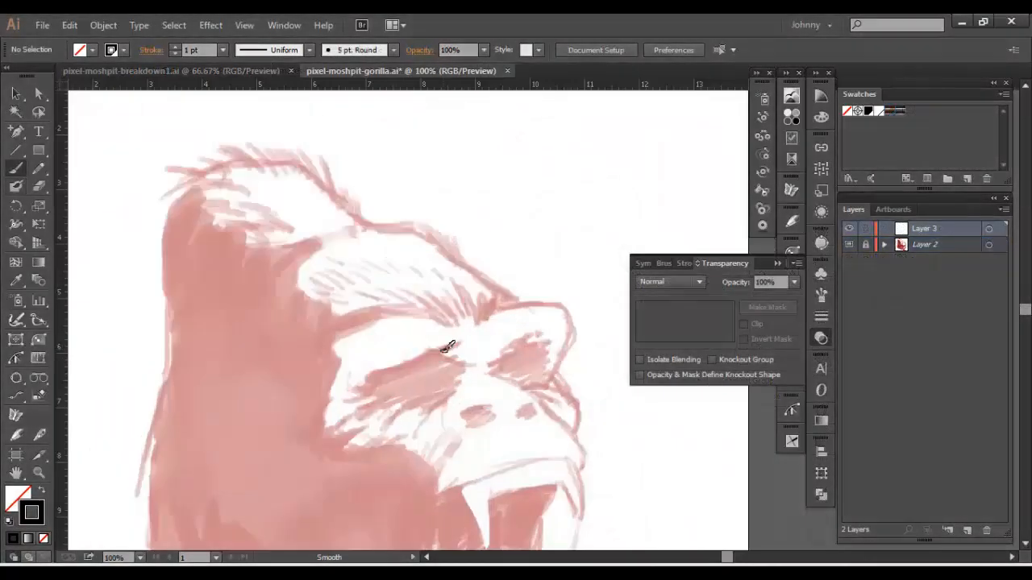
Ink the eye sockets, brow ridges and furry near cheek edge in black over the red sketch on Layer 3
mouse_move(346, 390)
left_mouse_down()
mouse_move(447, 349)
mouse_move(442, 403)
mouse_move(458, 366)
left_mouse_up()
mouse_move(488, 364)
left_mouse_down()
mouse_move(516, 335)
mouse_move(543, 380)
left_mouse_up()
left_click_drag(484, 373, 545, 417)
mouse_move(553, 379)
left_mouse_down()
mouse_move(552, 303)
mouse_move(487, 310)
left_mouse_up()
left_click_drag(448, 322, 336, 353)
mouse_move(324, 374)
left_mouse_down()
mouse_move(340, 359)
mouse_move(322, 424)
left_mouse_up()
mouse_move(322, 415)
left_mouse_down()
mouse_move(345, 442)
mouse_move(397, 449)
left_mouse_up()
Ink the nose, nostrils and far cheek, and add short fur strokes beside the muzzle
mouse_move(520, 392)
left_mouse_down()
mouse_move(493, 336)
mouse_move(451, 376)
mouse_move(466, 357)
left_mouse_up()
left_click_drag(500, 322, 523, 374)
mouse_move(498, 345)
left_mouse_down()
mouse_move(471, 327)
mouse_move(477, 289)
left_mouse_up()
left_click_drag(363, 327, 383, 363)
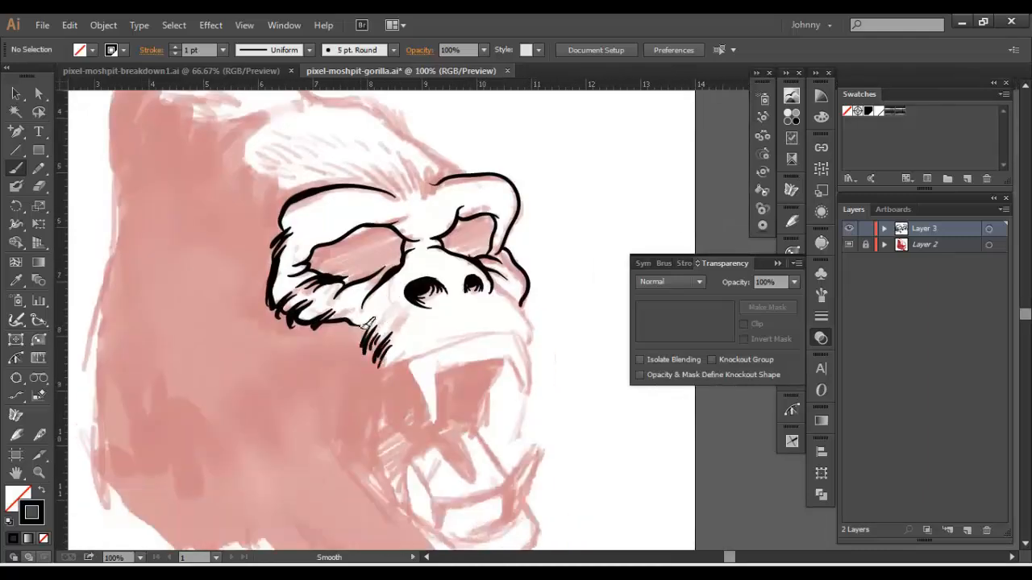
Ink the muzzle's far edge, the upper lip and the upper teeth and fangs
left_click_drag(492, 282, 527, 347)
mouse_move(525, 341)
left_mouse_down()
mouse_move(366, 463)
mouse_move(377, 487)
left_mouse_up()
left_click_drag(451, 387, 427, 332)
left_click_drag(382, 311, 402, 299)
mouse_move(476, 306)
left_mouse_down()
mouse_move(483, 280)
mouse_move(463, 280)
mouse_move(455, 309)
mouse_move(435, 314)
left_mouse_up()
key("ctrl+z")
left_click(456, 298, "ctrl")
left_click(436, 230, "ctrl")
Ink the near edge of the open mouth and the lower teeth and fangs
mouse_move(443, 283)
left_mouse_down()
mouse_move(506, 292)
mouse_move(485, 420)
left_mouse_up()
mouse_move(433, 438)
left_mouse_down()
mouse_move(389, 353)
mouse_move(342, 323)
left_mouse_up()
left_click_drag(441, 349, 433, 382)
mouse_move(420, 359)
left_mouse_down()
mouse_move(409, 390)
mouse_move(395, 393)
mouse_move(440, 375)
mouse_move(394, 394)
left_mouse_up()
mouse_move(445, 343)
left_mouse_down()
mouse_move(443, 372)
mouse_move(409, 391)
left_mouse_up()
key("ctrl+=")
key("ctrl+=")
key("ctrl+-")
key("ctrl+-")
Ink the lower lip and the chin contour beneath the open mouth
left_click_drag(435, 390, 360, 357)
left_click_drag(486, 352, 456, 443)
left_click_drag(428, 314, 487, 445)
left_click_drag(487, 444, 408, 445)
key("ctrl+=")
key("ctrl+-")
Add short black fur strokes along the brow line between the two brow ridges
left_click_drag(420, 321, 463, 518)
left_click_drag(442, 355, 428, 336)
left_click_drag(451, 355, 439, 339)
left_click_drag(461, 356, 456, 340)
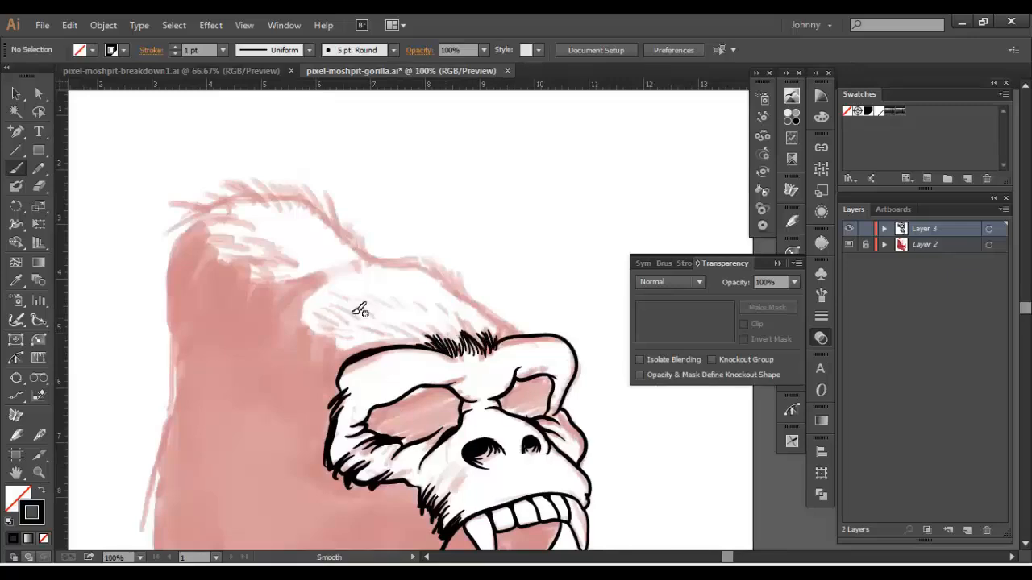
Ink furry strokes along the near edge of the forehead and up the shadow edge of the crest
left_click_drag(353, 313, 437, 343)
left_click_drag(424, 376, 379, 310)
left_click_drag(375, 315, 315, 284)
left_click_drag(311, 287, 276, 246)
key("ctrl+-")
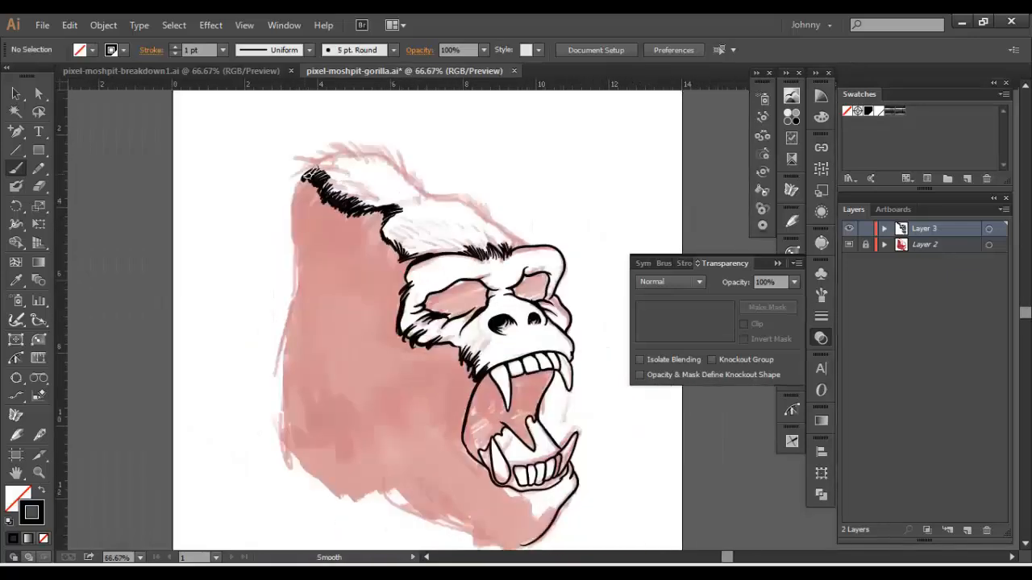
Outline the back of the head, the crest and the underside of the jaw, and select the inked outline at the jaw
left_click_drag(307, 176, 300, 470)
left_click_drag(355, 395, 300, 326)
left_click_drag(251, 403, 469, 477)
key("ctrl+=")
left_click_drag(208, 321, 546, 440)
key("ctrl+-")
left_click(438, 482)
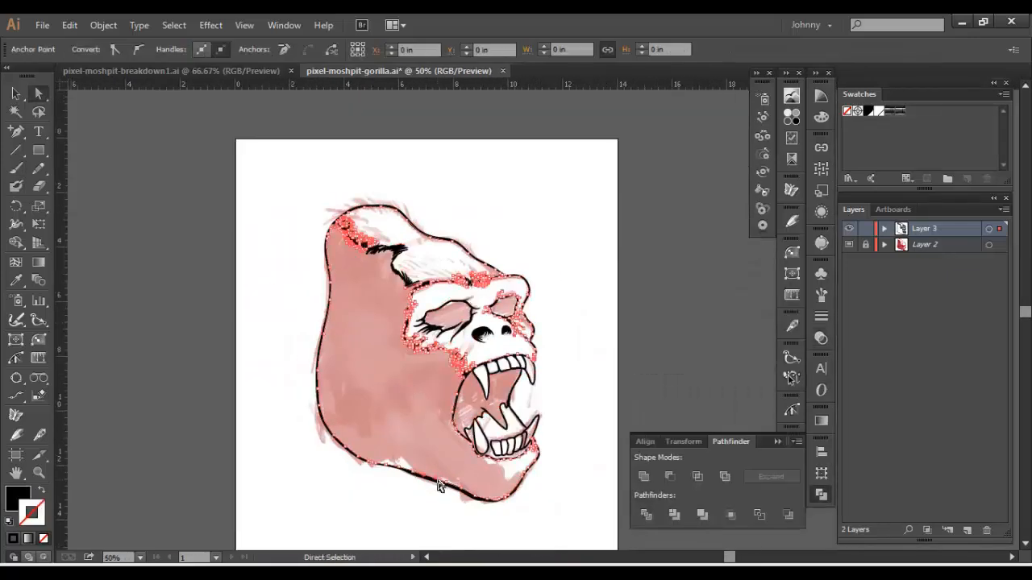
Deselect the inked outline and touch up the remaining contour lines of the head with the Paintbrush
key("ctrl+shift+a")
key("b")
key("ctrl+=")
key("ctrl+=")
key("ctrl+=")
left_click_drag(438, 162, 473, 311)
key("ctrl+=")
key("ctrl+=")
left_click_drag(137, 162, 736, 342)
key("ctrl+-")
key("ctrl+-")
key("ctrl+-")
key("ctrl+-")
Fill the shadowed side of the head with solid black by deleting the inner edge of its inked outline
key("a")
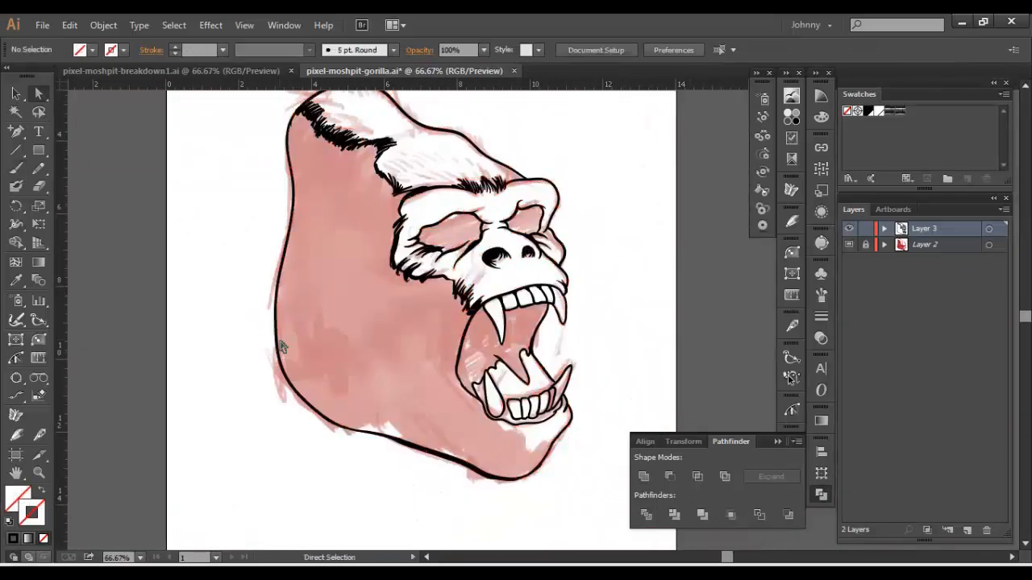
left_click(280, 346)
key("Delete")
key("Delete")
key("ctrl+z")
Fill the eye sockets and the open mouth with solid black by deleting the inner edges of their outlines
key("ctrl+=")
key("ctrl+=")
key("ctrl+=")
left_click_drag(421, 80, 631, 343)
key("ctrl+-")
key("ctrl+-")
key("a")
left_click(406, 330)
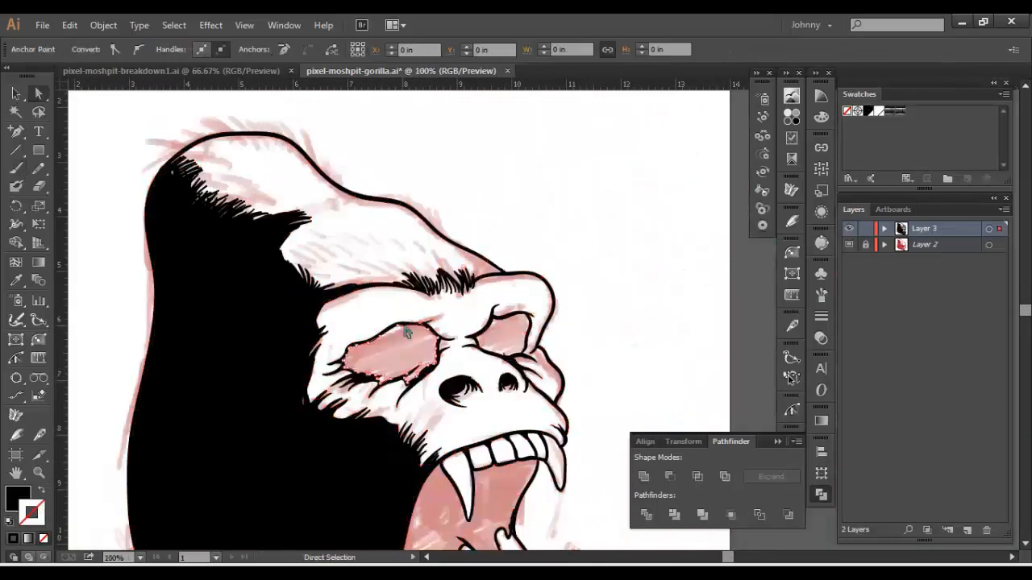
key("Delete")
key("Delete")
left_click_drag(407, 331, 373, 242)
key("ctrl+-")
Show Layer 3 as outlines, add a new layer above it, and brush fur highlight strokes over the head's shadow, cheek and jaw
left_click(848, 228, "ctrl")
left_click(966, 530)
key("b")
key("ctrl+=")
mouse_move(372, 292)
left_mouse_down()
mouse_move(348, 349)
mouse_move(395, 376)
left_mouse_up()
left_click_drag(409, 234, 409, 323)
left_click_drag(375, 242, 410, 323)
left_click_drag(357, 233, 325, 108)
left_click_drag(443, 318, 467, 343)
mouse_move(345, 231)
left_mouse_down()
mouse_move(402, 325)
mouse_move(379, 332)
left_mouse_up()
left_click_drag(387, 250, 392, 315)
left_click_drag(322, 214, 339, 248)
left_click_drag(515, 483, 343, 247)
mouse_move(396, 270)
left_mouse_down()
mouse_move(405, 410)
mouse_move(426, 472)
left_mouse_up()
left_click_drag(406, 394, 430, 422)
Return Layer 3 to full preview and check the highlight strokes on the new layer in white
key("ctrl+-")
left_click(848, 244, "ctrl")
key("ctrl+a")
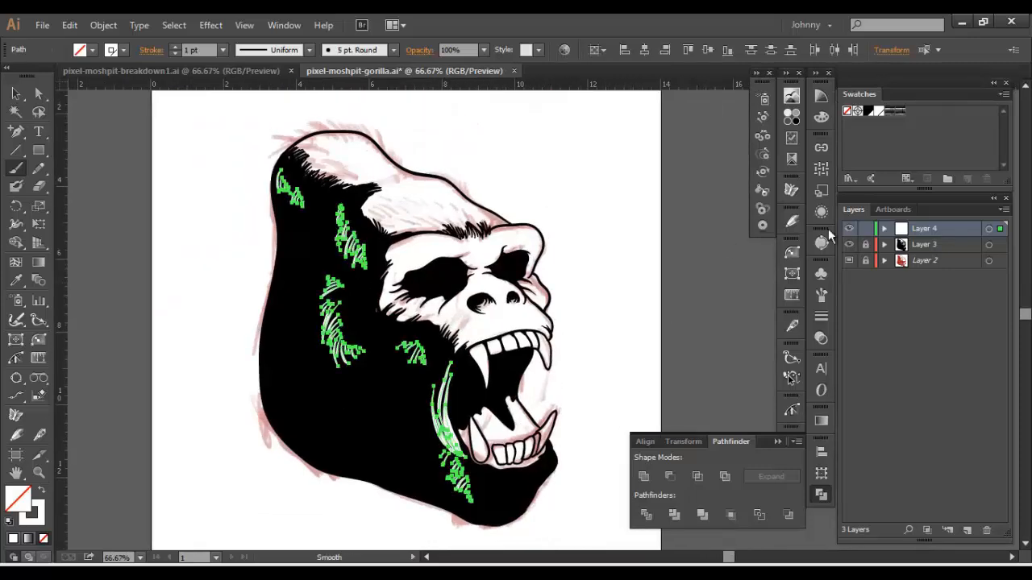
key("ctrl+shift+a")
key("ctrl+=")
key("shift+x")
Brush additional white fur highlights on the black cheek beside the mouth corner
left_click_drag(346, 326, 459, 339)
left_click_drag(455, 330, 443, 356)
left_click_drag(525, 270, 457, 317)
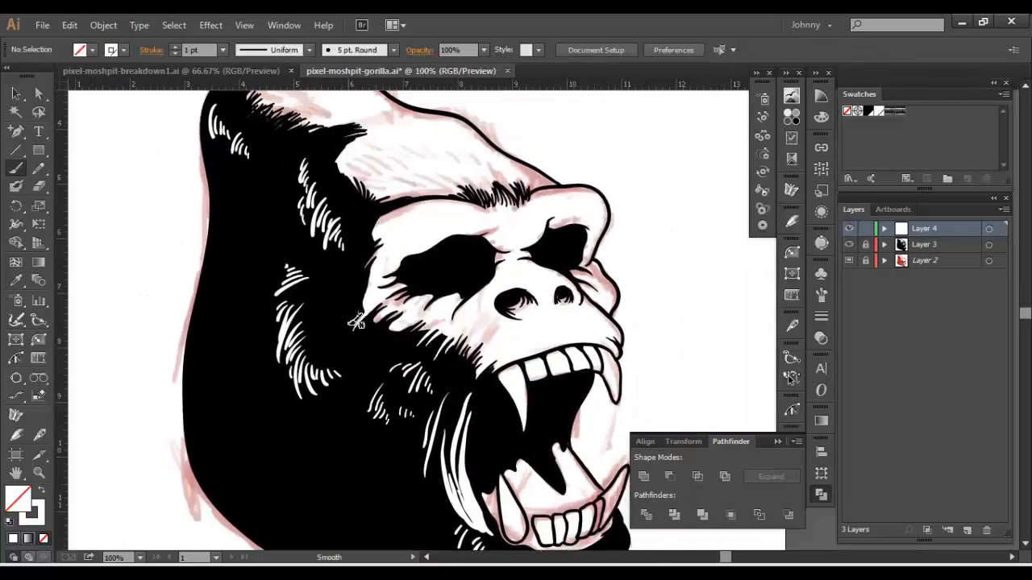
left_click_drag(374, 233, 403, 341)
Brush rows of short white fur highlights near the back edge of the lower head
mouse_move(299, 513)
left_mouse_down()
mouse_move(242, 336)
mouse_move(192, 337)
left_mouse_up()
left_click_drag(187, 332, 205, 324)
left_click_drag(185, 323, 206, 312)
left_click_drag(185, 313, 204, 301)
left_click_drag(184, 302, 205, 288)
key("ctrl+-")
key("ctrl+-")
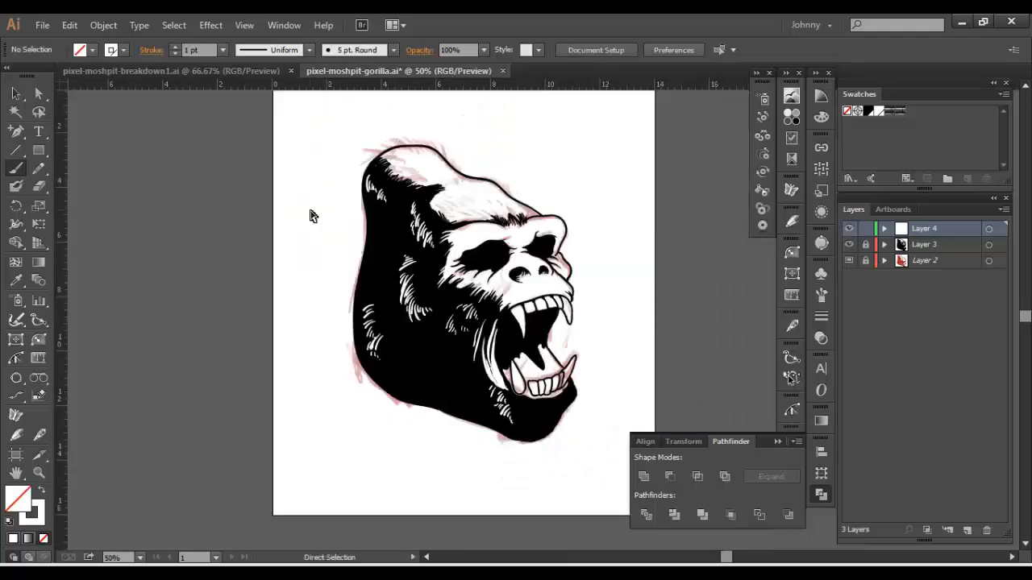
Cut the fur highlights out of the black ink by selecting the white shapes by colour and deleting them
key("ctrl+=")
key("y")
key("Delete")
Brush short black fur strokes across the white forehead above the brow ridges
key("b")
key("ctrl+=")
left_click_drag(368, 97, 368, 278)
key("shift+x")
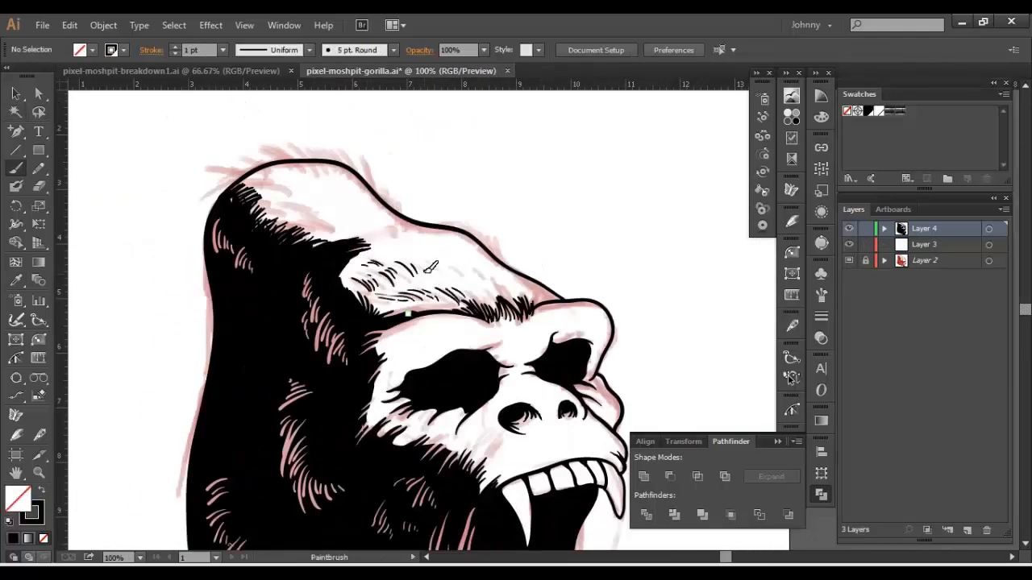
left_click_drag(448, 232, 552, 357)
left_click_drag(338, 316, 312, 324)
mouse_move(348, 303)
left_mouse_down()
mouse_move(323, 310)
mouse_move(329, 300)
left_mouse_up()
mouse_move(363, 290)
left_mouse_down()
mouse_move(461, 275)
mouse_move(407, 291)
left_mouse_up()
left_click_drag(439, 321, 403, 313)
mouse_move(378, 287)
left_mouse_down()
mouse_move(406, 279)
mouse_move(435, 291)
left_mouse_up()
left_click_drag(487, 280, 509, 306)
Add black fur strokes along the shadow edge and outer contour of the crest
left_click_drag(470, 263, 357, 230)
key("ctrl+-")
key("ctrl+-")
key("ctrl+=")
key("ctrl+=")
key("ctrl+=")
left_click_drag(493, 332, 516, 371)
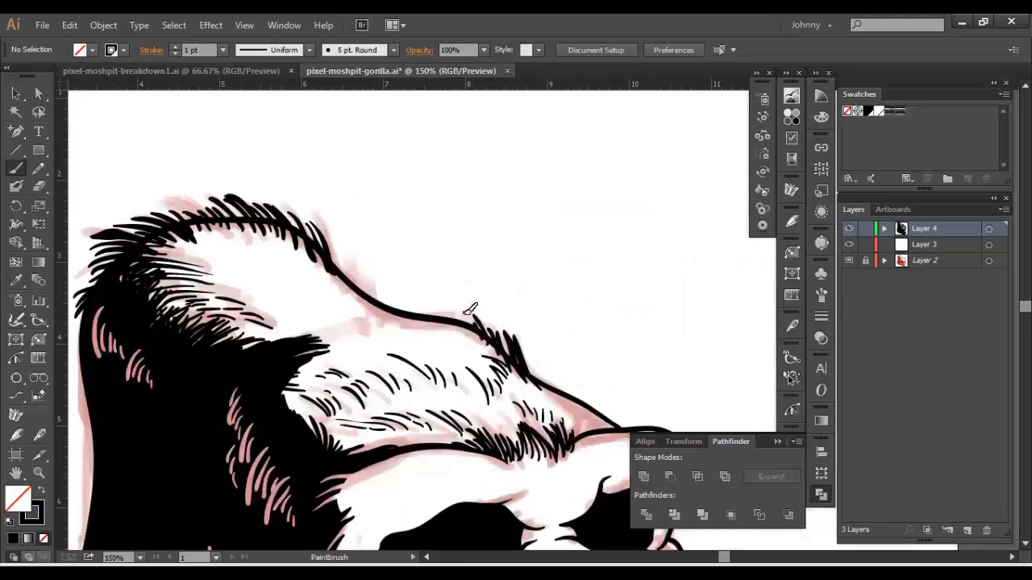
Brush black fur along the forehead's outer contour down to the far brow, and in the crease below the crest
left_click_drag(424, 308, 448, 328)
mouse_move(511, 360)
left_mouse_down()
mouse_move(435, 315)
mouse_move(461, 340)
left_mouse_up()
left_click_drag(476, 354, 493, 347)
left_click_drag(516, 375, 549, 369)
key("ctrl+-")
key("ctrl+-")
key("ctrl+-")
mouse_move(411, 272)
left_mouse_down()
mouse_move(462, 274)
mouse_move(446, 310)
left_mouse_up()
key("ctrl+=")
key("ctrl+=")
key("ctrl+=")
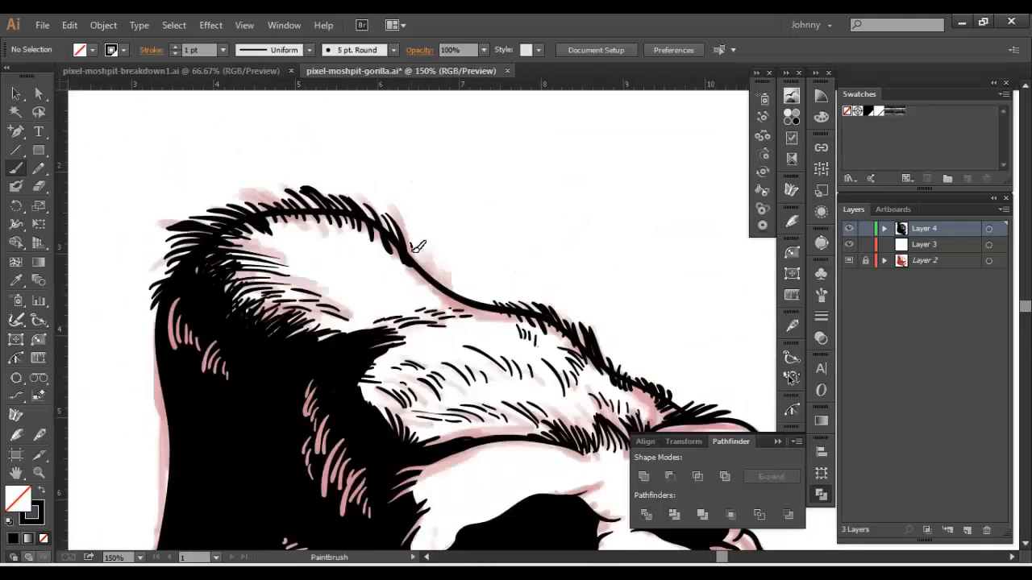
Add short black fur strokes inside the white area of the crest
left_click_drag(343, 297, 357, 310)
left_click_drag(351, 295, 364, 306)
left_click_drag(361, 295, 370, 303)
left_click_drag(349, 250, 364, 265)
left_click_drag(362, 246, 376, 267)
left_click_drag(292, 238, 317, 255)
left_click_drag(301, 237, 326, 254)
left_click_drag(317, 239, 329, 249)
key("ctrl+=")
key("ctrl+=")
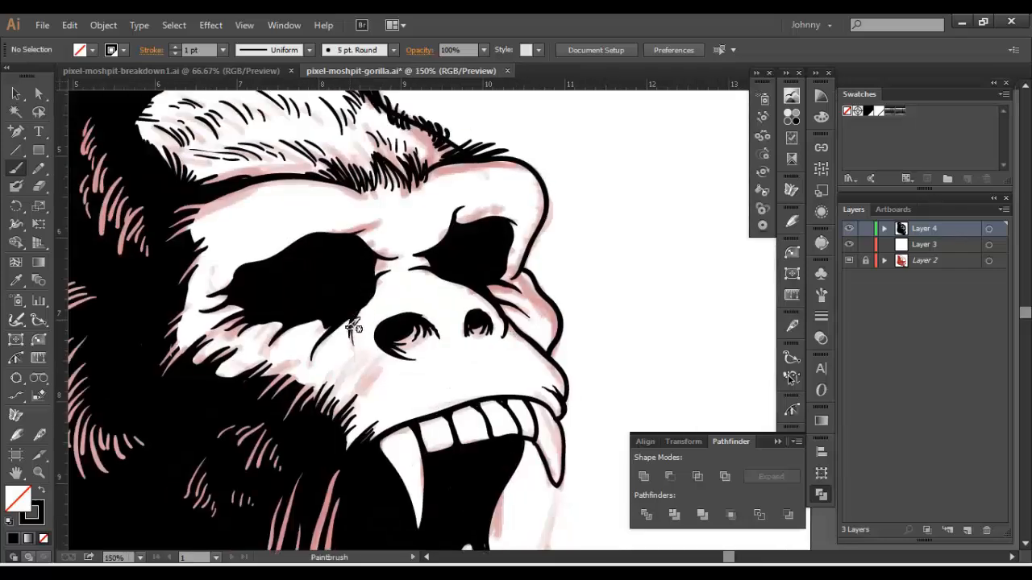
Hatch the brow ridges, the skin around the near eye, the nose bridge and the cheek with fine black strokes
left_click_drag(357, 327, 384, 407)
left_click_drag(495, 249, 616, 332)
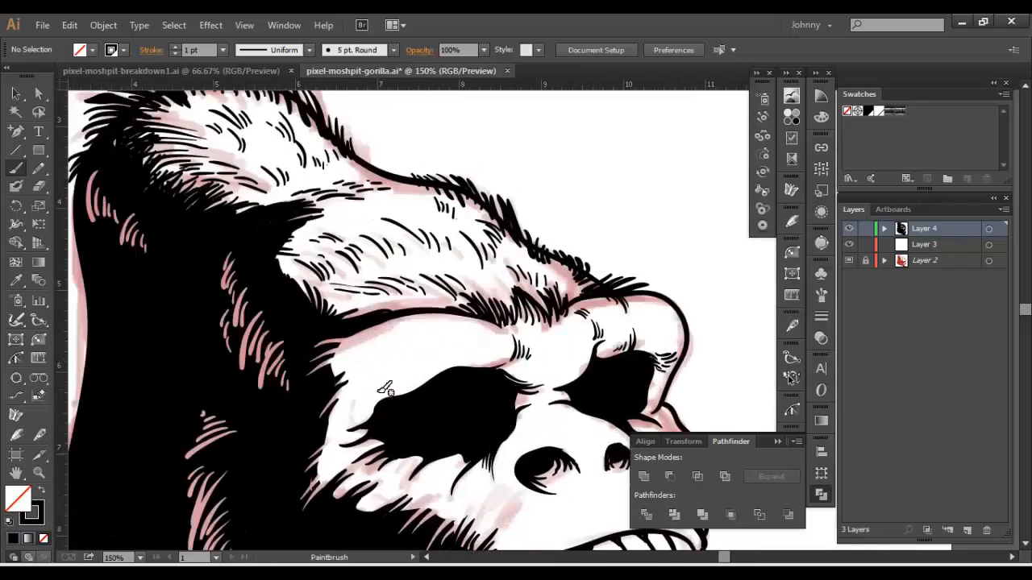
left_click_drag(502, 285, 365, 218)
mouse_move(391, 482)
left_mouse_down()
mouse_move(391, 380)
mouse_move(420, 420)
left_mouse_up()
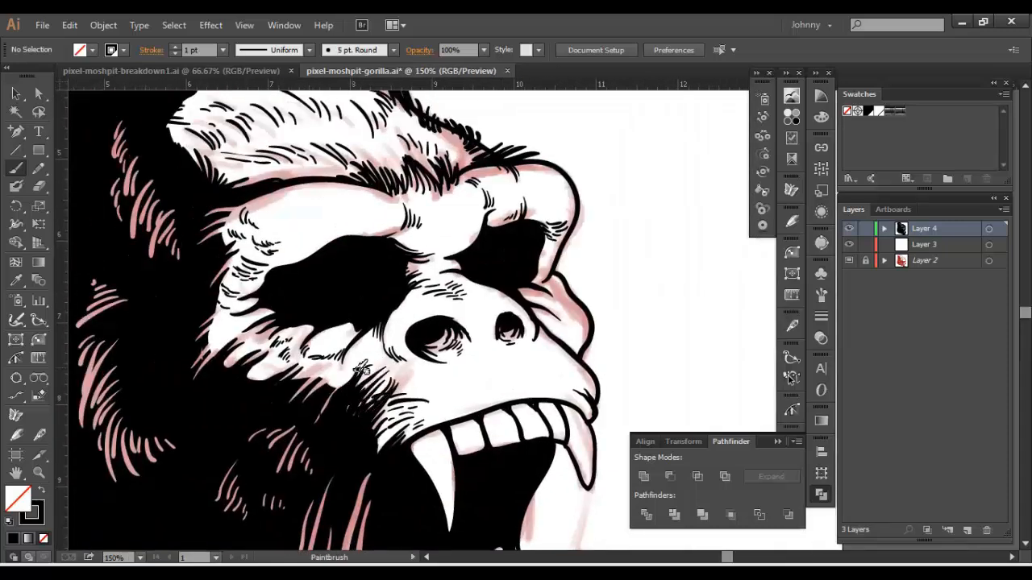
Add black texture strokes to the muzzle, the upper lip and the far cheek
mouse_move(484, 379)
left_mouse_down()
mouse_move(553, 374)
mouse_move(582, 290)
left_mouse_up()
mouse_move(451, 364)
left_mouse_down()
mouse_move(478, 401)
mouse_move(456, 444)
left_mouse_up()
mouse_move(568, 369)
left_mouse_down()
mouse_move(584, 407)
mouse_move(547, 229)
left_mouse_up()
left_click_drag(423, 427, 443, 466)
left_click_drag(484, 403, 415, 429)
left_click_drag(515, 429, 500, 451)
left_click_drag(442, 398, 504, 477)
mouse_move(452, 481)
left_mouse_down()
mouse_move(443, 405)
mouse_move(407, 379)
mouse_move(456, 373)
mouse_move(551, 395)
left_mouse_up()
key("ctrl+minus")
key("ctrl+minus")
key("ctrl+plus")
key("ctrl+plus")
key("ctrl+plus")
key("ctrl+minus")
Add fine hatching to the fangs, the teeth and the tongue in the open mouth
left_click_drag(266, 217, 408, 326)
left_click_drag(375, 293, 422, 332)
mouse_move(380, 295)
left_mouse_down()
mouse_move(435, 331)
mouse_move(240, 185)
mouse_move(258, 193)
left_mouse_up()
mouse_move(421, 360)
left_mouse_down()
mouse_move(402, 376)
mouse_move(459, 372)
left_mouse_up()
left_click_drag(451, 376, 449, 223)
left_click_drag(407, 445, 431, 474)
left_click_drag(427, 242, 427, 329)
mouse_move(478, 173)
left_mouse_down()
mouse_move(405, 364)
mouse_move(440, 380)
left_mouse_up()
left_click_drag(432, 387, 443, 409)
key("ctrl+0")
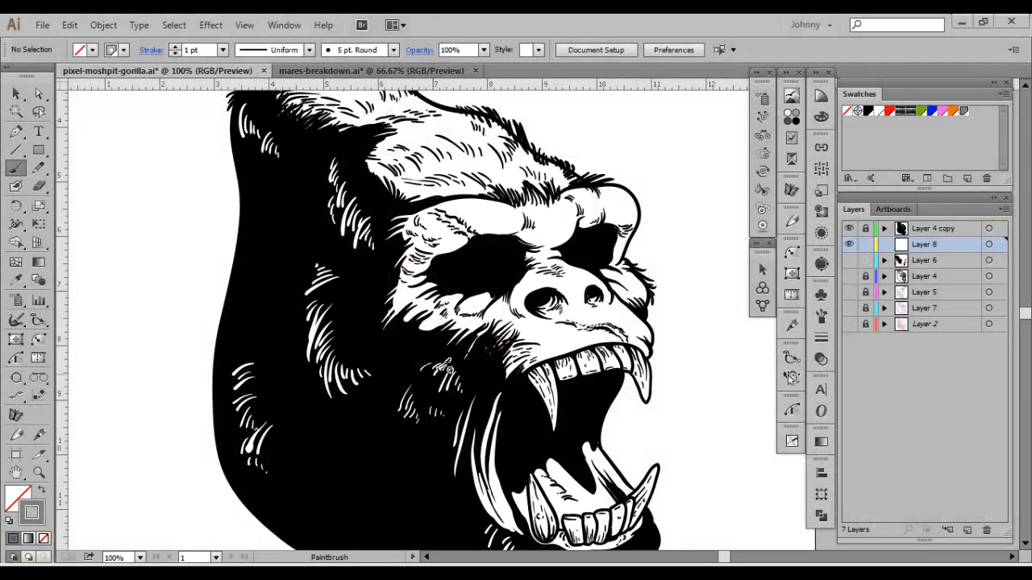
View the finished shirt artwork in mares-breakdown.ai as a shading reference, and return to pixel-moshpit-gorilla.ai
left_click_drag(445, 328, 454, 334)
left_click(288, 74)
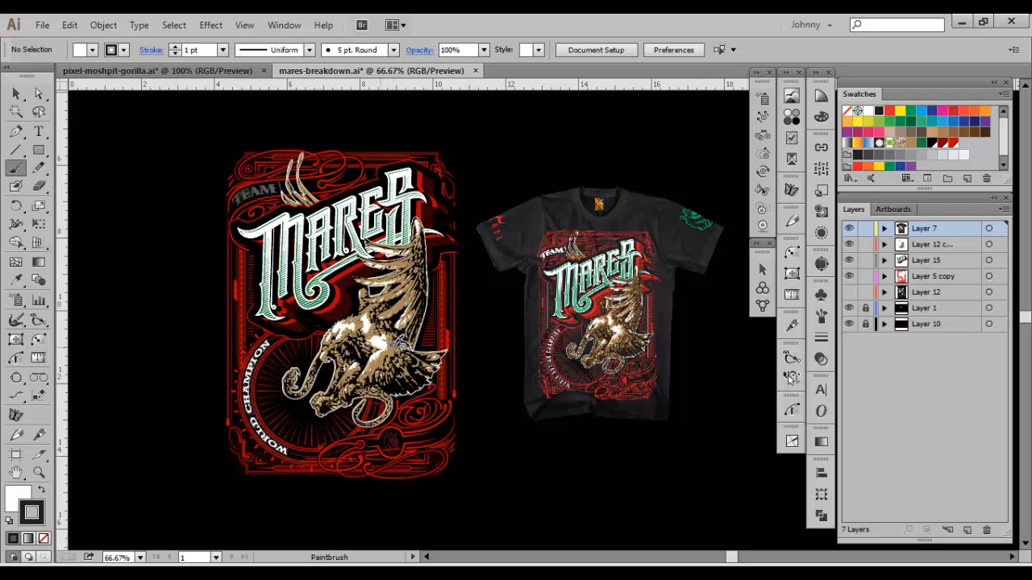
left_click(238, 72)
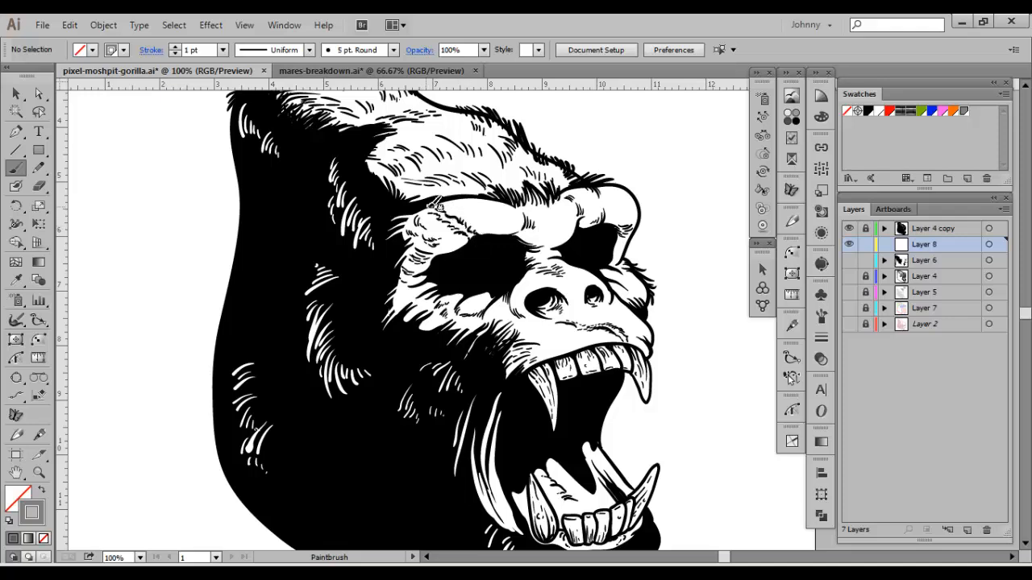
Paint grey shading on Layer 8 under the near brow ridge, around the near eye and between the brows
mouse_move(433, 246)
left_mouse_down()
mouse_move(523, 229)
mouse_move(528, 213)
left_mouse_up()
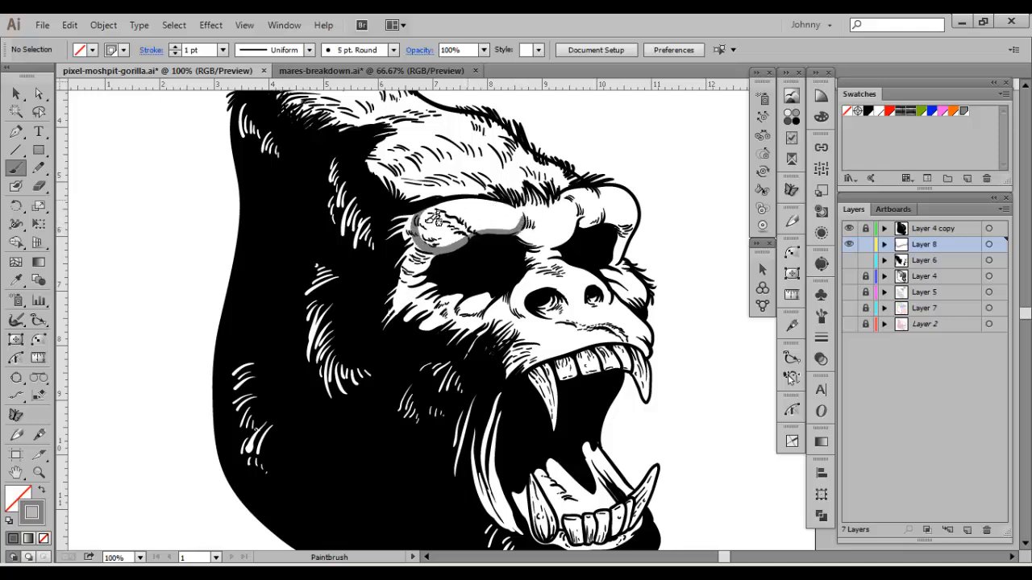
mouse_move(415, 219)
left_mouse_down()
mouse_move(397, 305)
mouse_move(417, 249)
mouse_move(416, 268)
mouse_move(440, 255)
mouse_move(441, 284)
left_mouse_up()
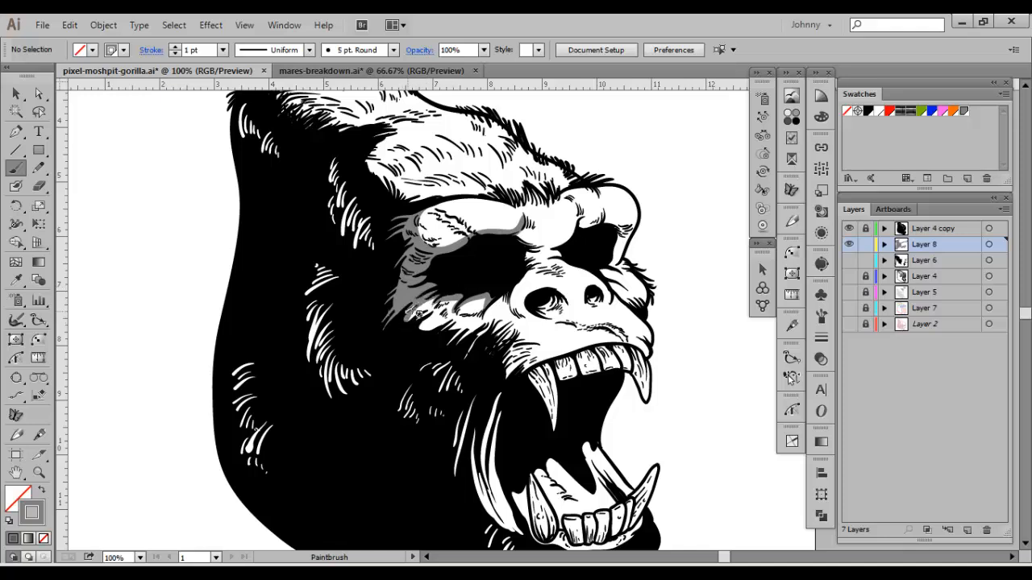
left_click_drag(532, 230, 449, 286)
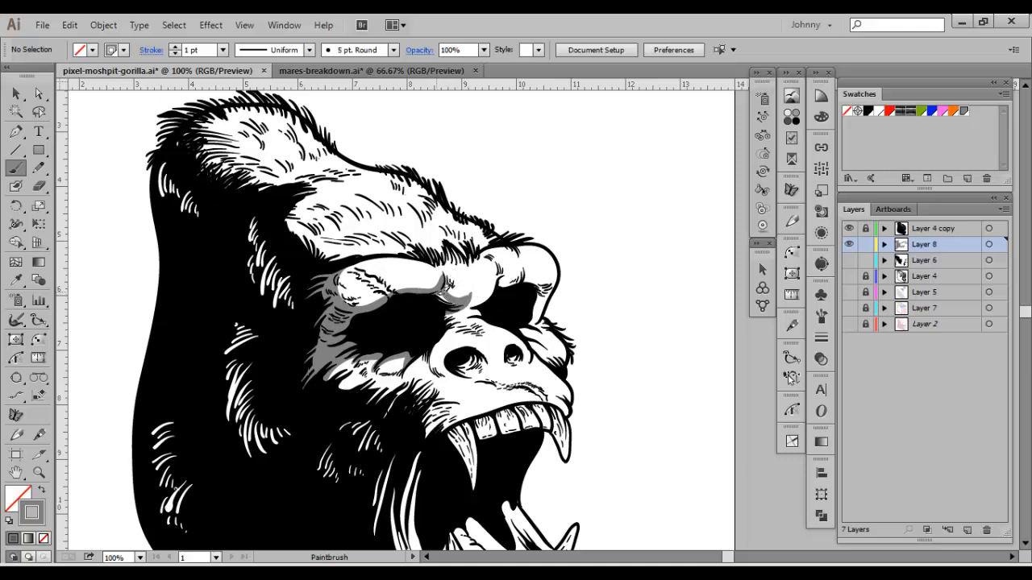
Shade the near nostril and the near side of the nose in grey, undoing one misplaced stroke
mouse_move(466, 317)
left_mouse_down()
mouse_move(449, 318)
mouse_move(470, 321)
mouse_move(468, 365)
left_mouse_up()
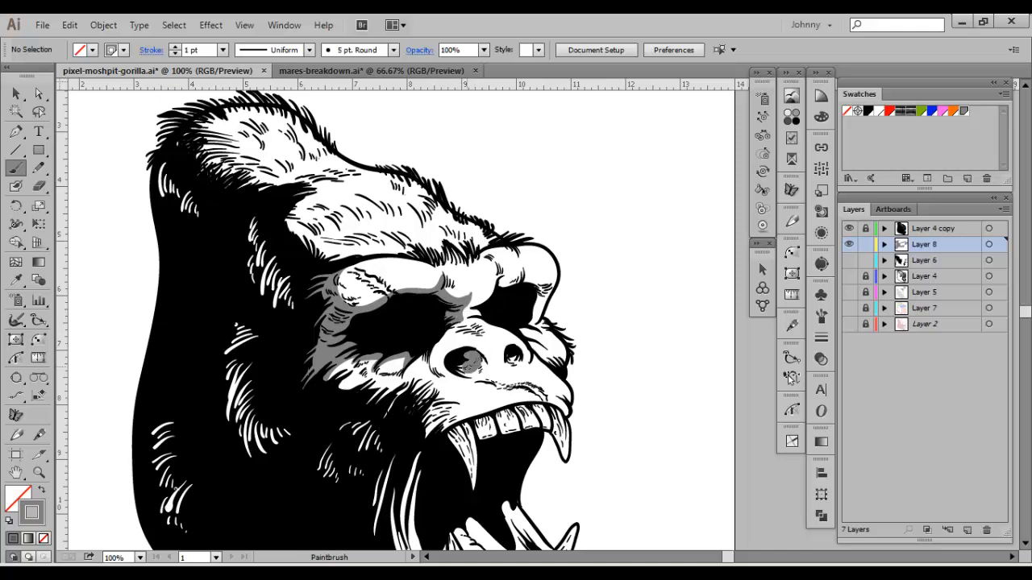
key("ctrl+z")
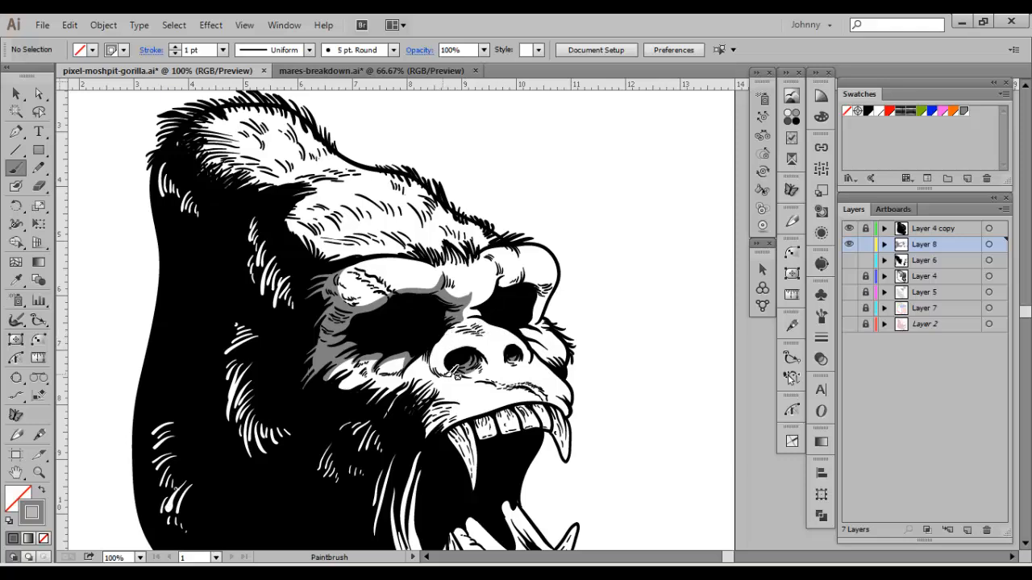
mouse_move(448, 368)
left_mouse_down()
mouse_move(428, 347)
mouse_move(463, 321)
left_mouse_up()
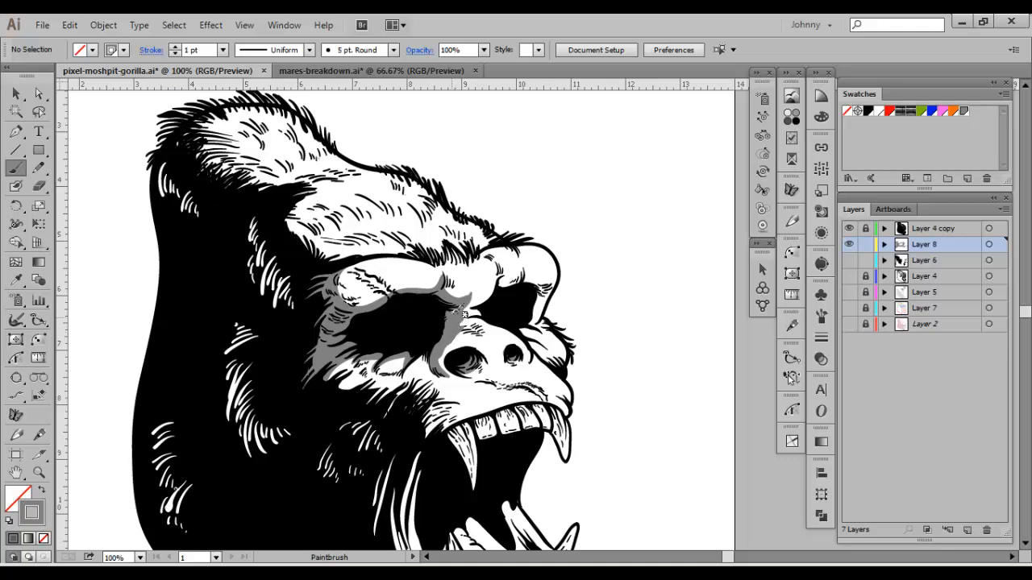
Paint grey shading under the far brow ridge and along the outer edge of the far eye socket
left_click_drag(478, 310, 459, 347)
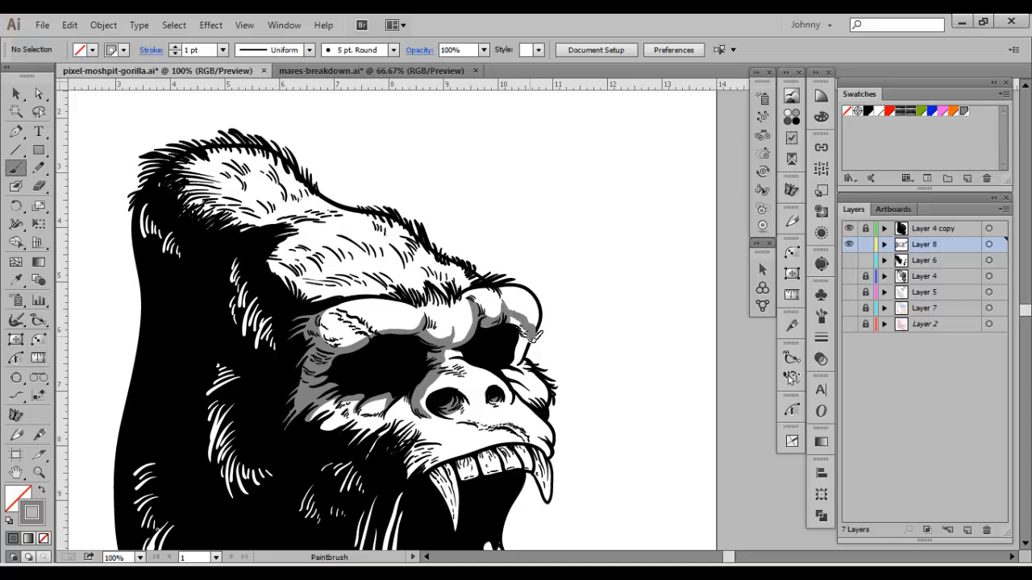
left_click_drag(520, 338, 510, 321)
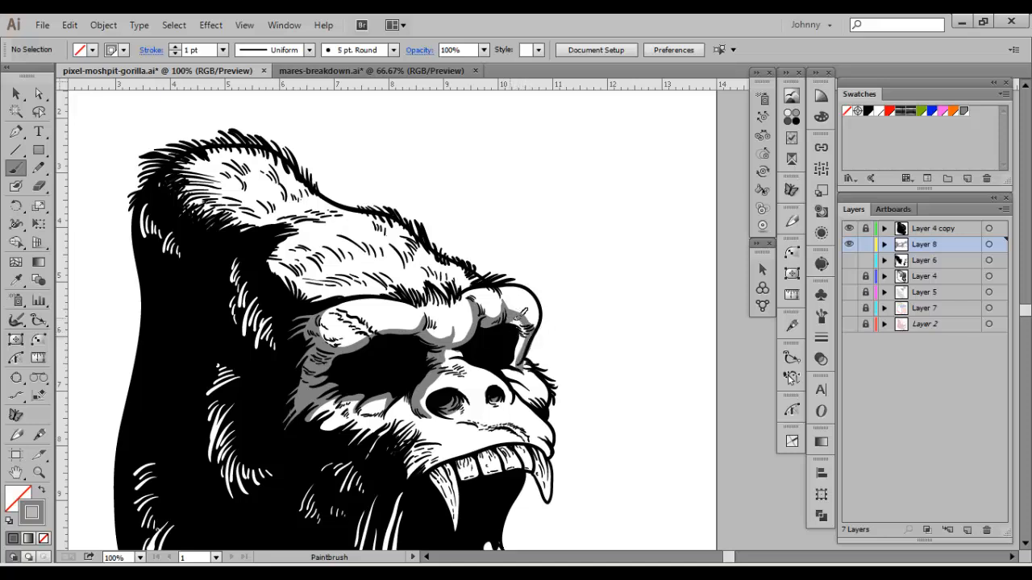
left_click_drag(519, 358, 517, 324)
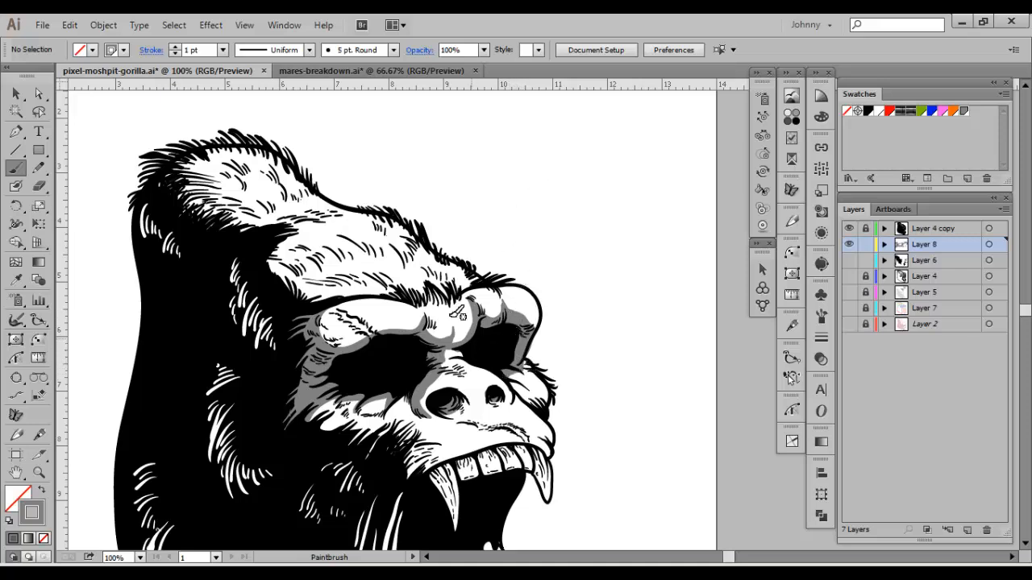
Shade the fur at the near corner of the upper lip in grey
key("space")
left_click_drag(438, 299, 411, 189)
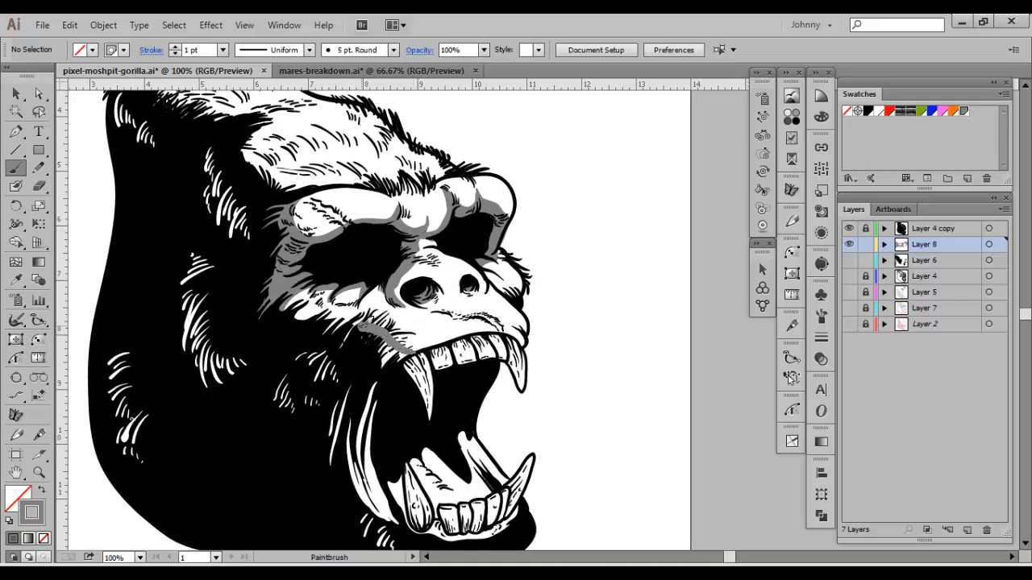
mouse_move(363, 322)
left_mouse_down()
mouse_move(351, 344)
mouse_move(367, 353)
mouse_move(412, 342)
left_mouse_up()
Paint grey shading on the near upper fang and along the upper teeth below the lip
key("space")
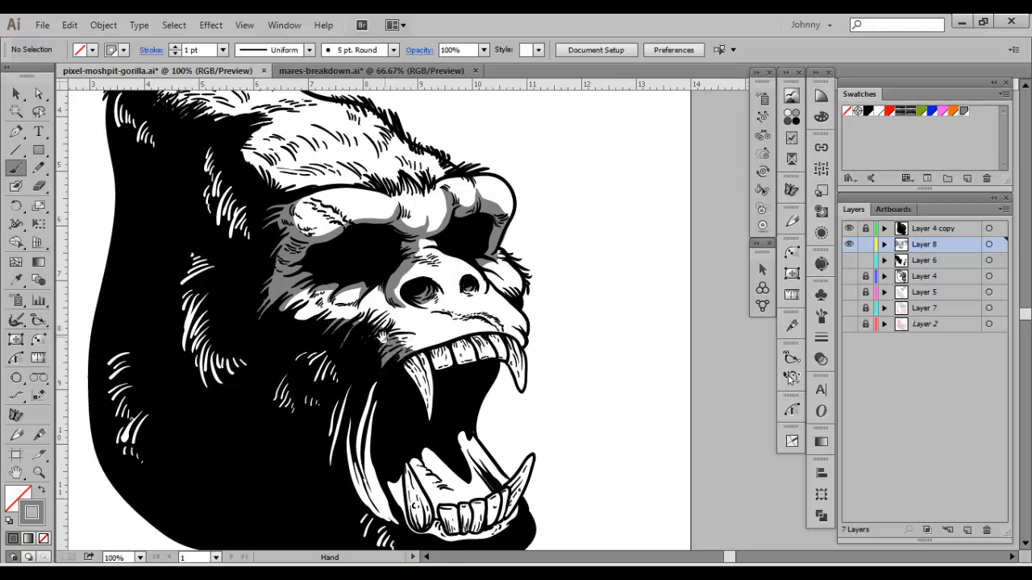
left_click_drag(280, 323, 286, 278)
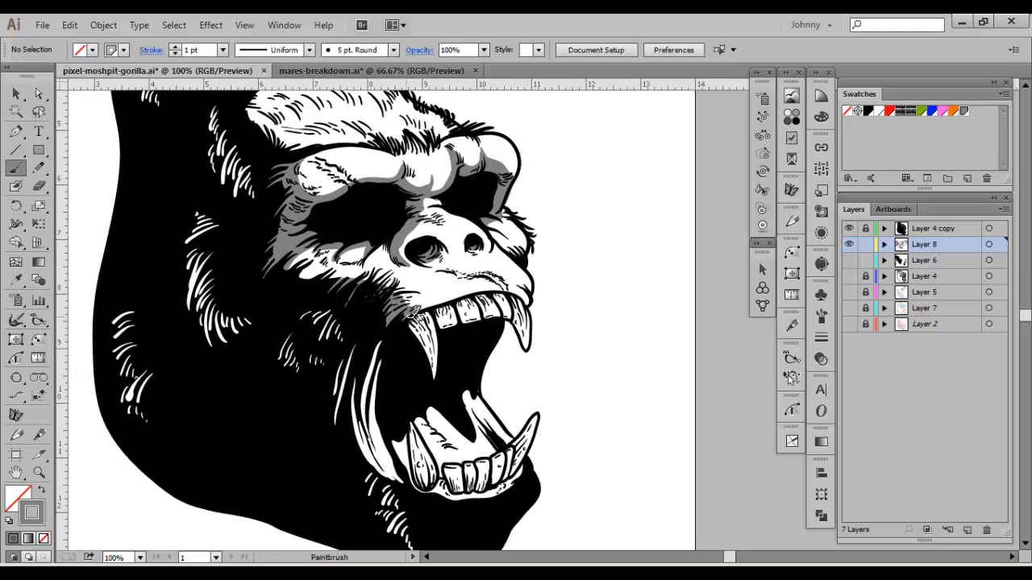
mouse_move(415, 327)
left_mouse_down()
mouse_move(437, 371)
mouse_move(402, 321)
left_mouse_up()
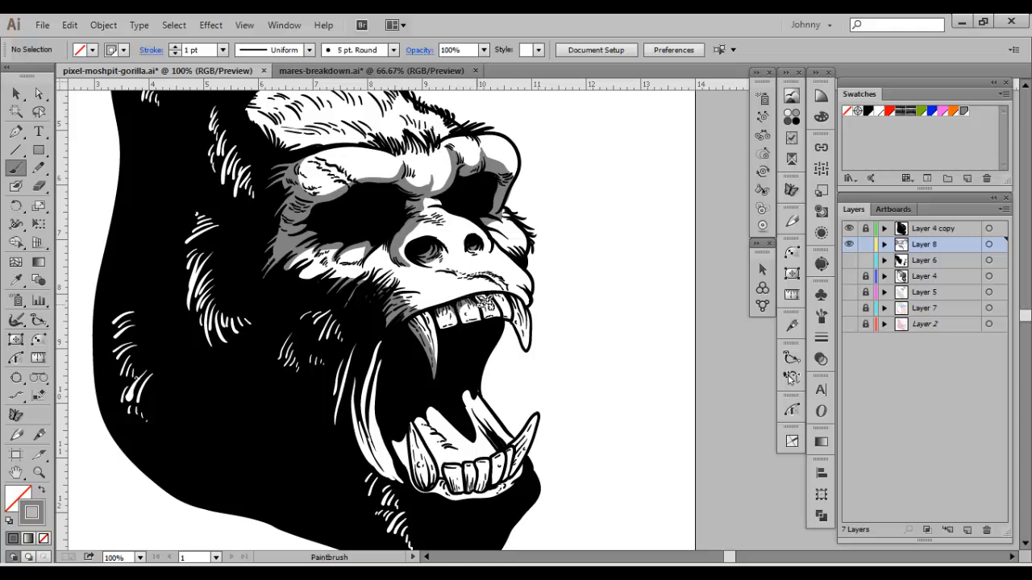
left_click_drag(484, 298, 502, 299)
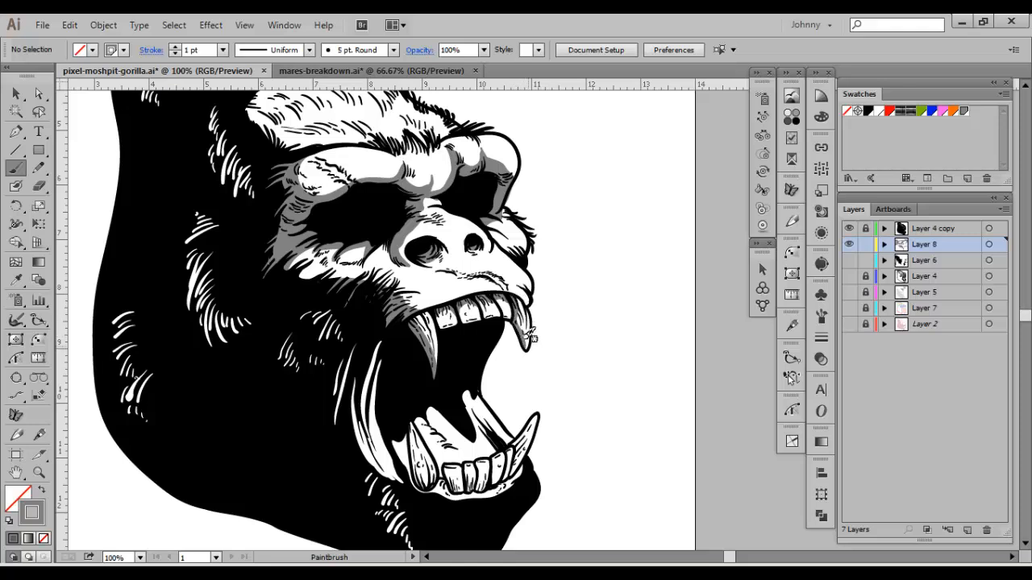
Shade the tongue, the far inner side of the mouth and the gum behind the near lower fang in grey
left_click_drag(509, 298, 463, 254)
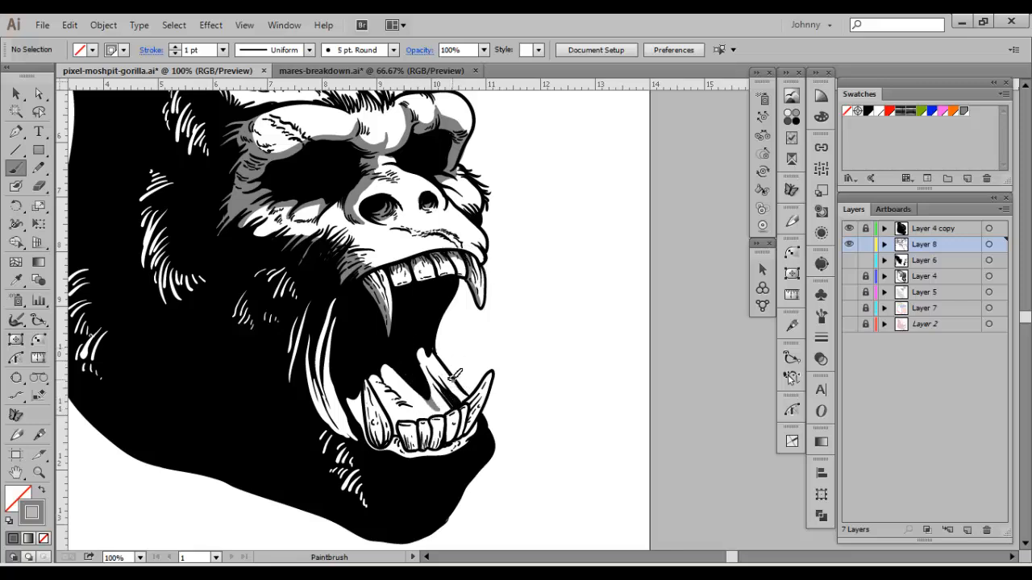
mouse_move(448, 379)
left_mouse_down()
mouse_move(440, 398)
mouse_move(415, 354)
mouse_move(433, 341)
mouse_move(422, 359)
mouse_move(490, 366)
left_mouse_up()
key("space")
left_click_drag(489, 425, 440, 372)
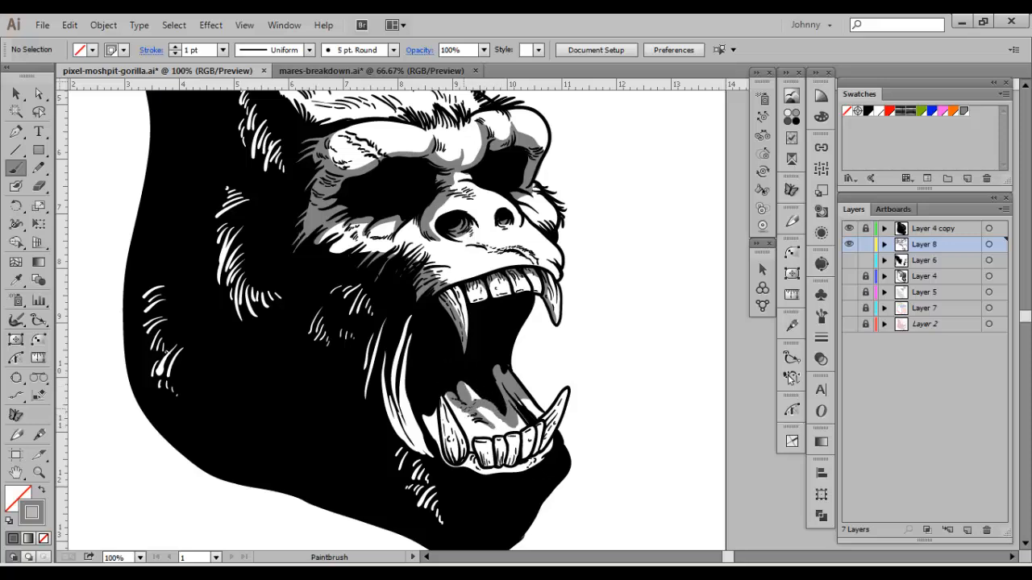
mouse_move(454, 414)
left_mouse_down()
mouse_move(444, 395)
mouse_move(478, 398)
left_mouse_up()
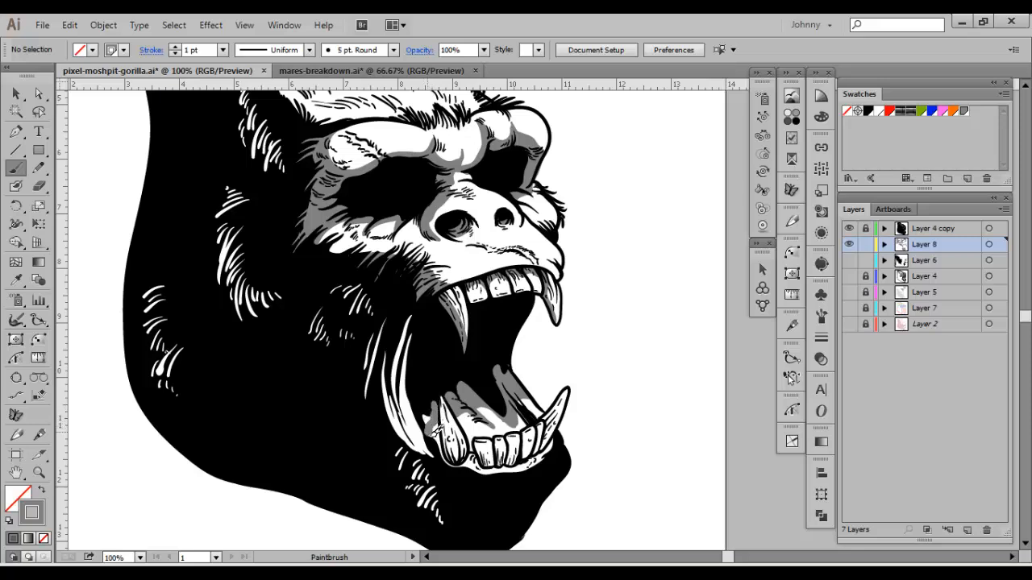
left_click_drag(429, 411, 427, 398)
Paint grey shading on the lower fangs, the lower teeth and the lower lip
left_click_drag(449, 414, 457, 459)
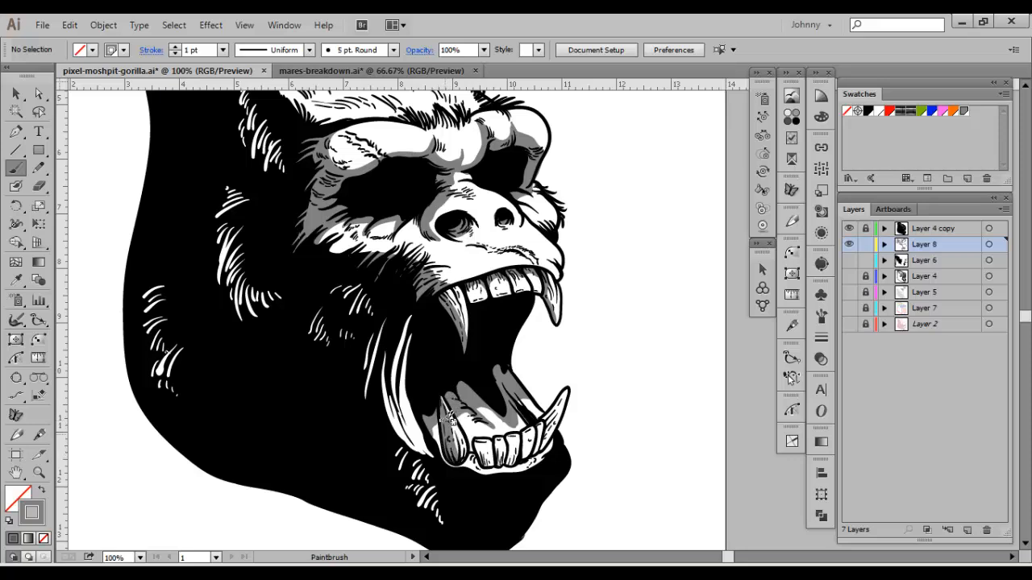
left_click_drag(447, 403, 457, 462)
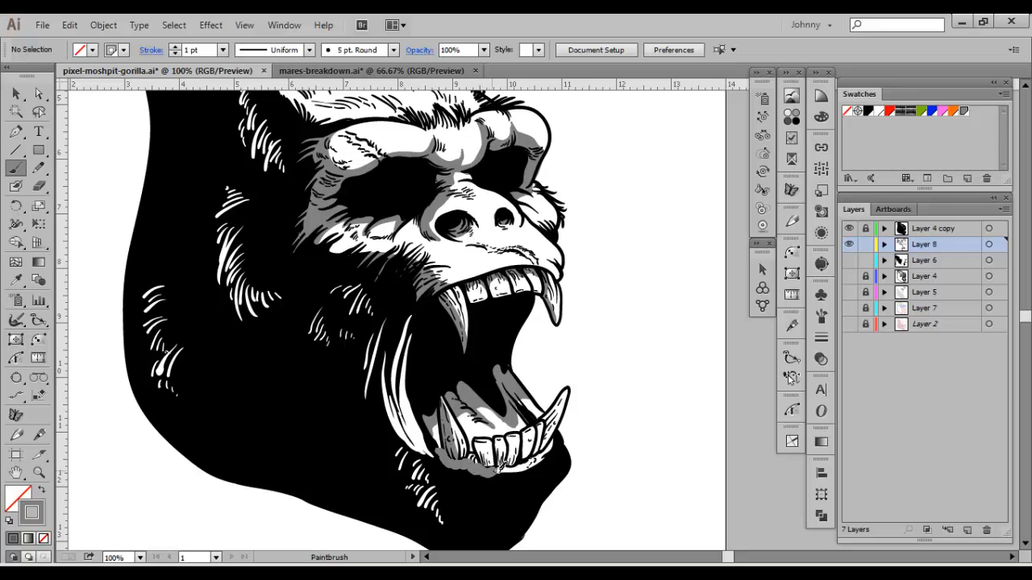
mouse_move(486, 465)
left_mouse_down()
mouse_move(512, 441)
mouse_move(524, 452)
mouse_move(488, 456)
mouse_move(554, 445)
mouse_move(564, 432)
left_mouse_up()
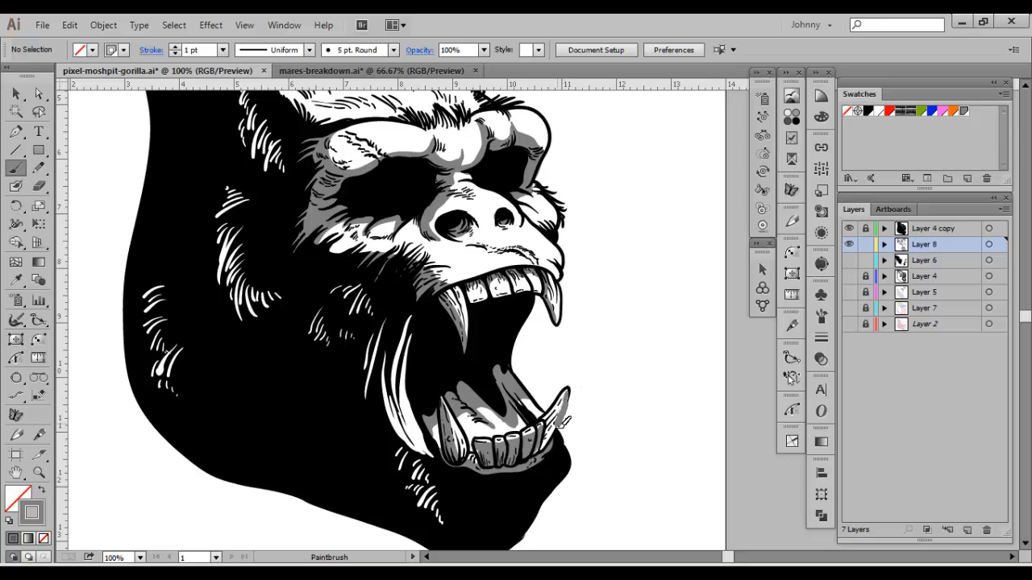
Paint grey shading along the lower edge of the upper lip, from the near corner around to the far side
key("ctrl+minus")
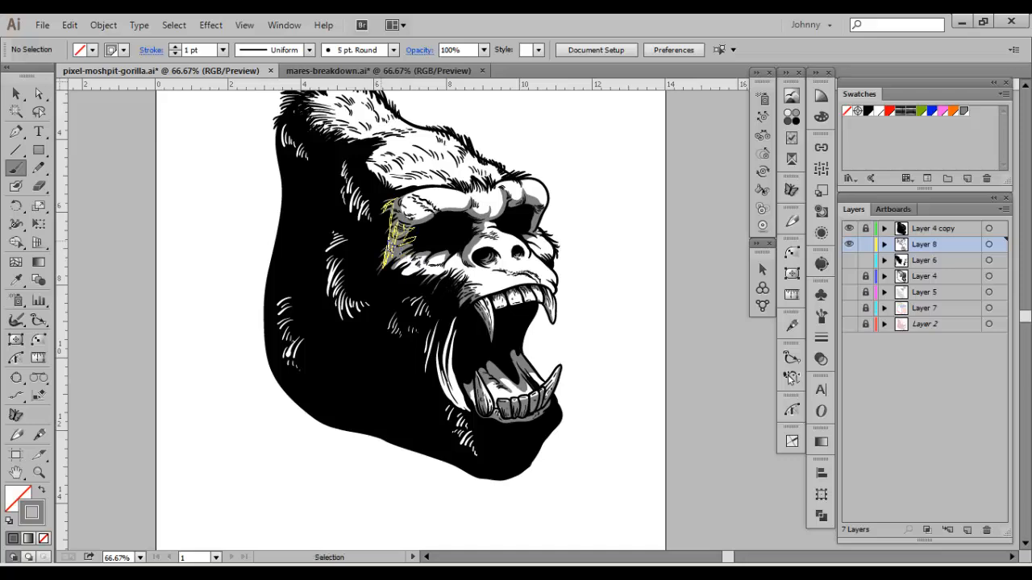
key("ctrl+plus")
key("ctrl+plus")
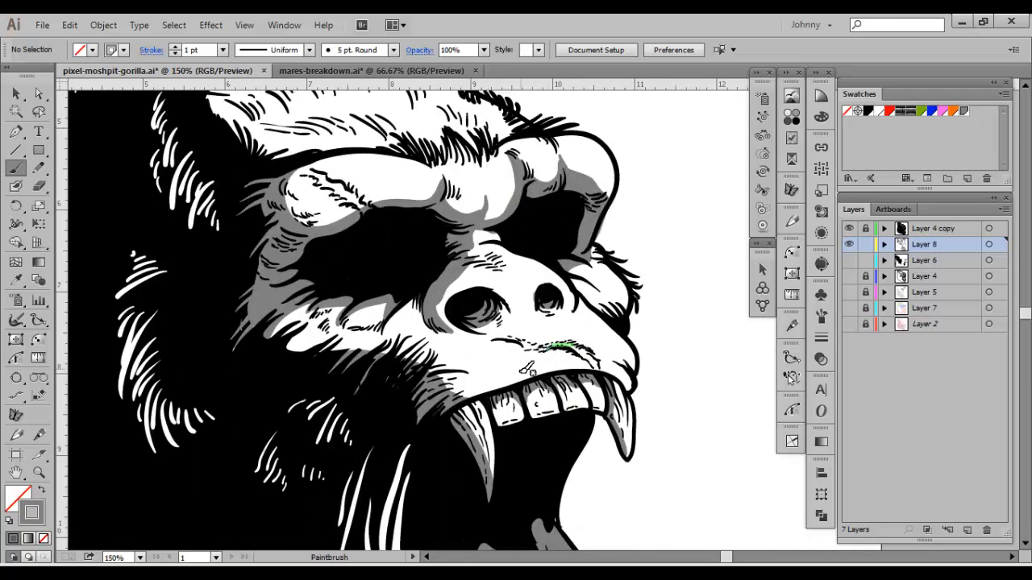
left_click_drag(589, 364, 440, 406)
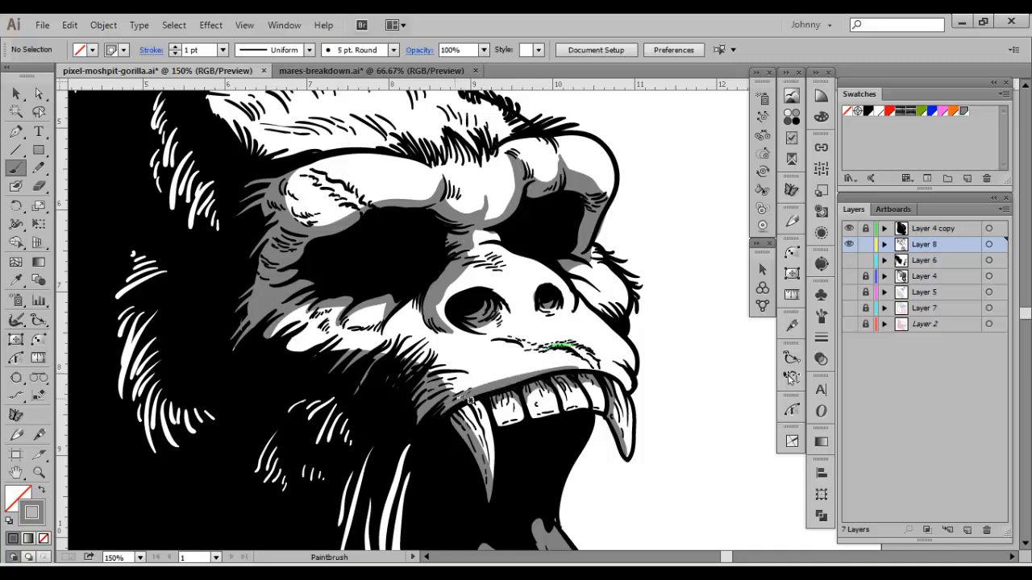
left_click_drag(537, 374, 636, 372)
mouse_move(612, 355)
left_mouse_down()
mouse_move(635, 364)
mouse_move(625, 340)
left_mouse_up()
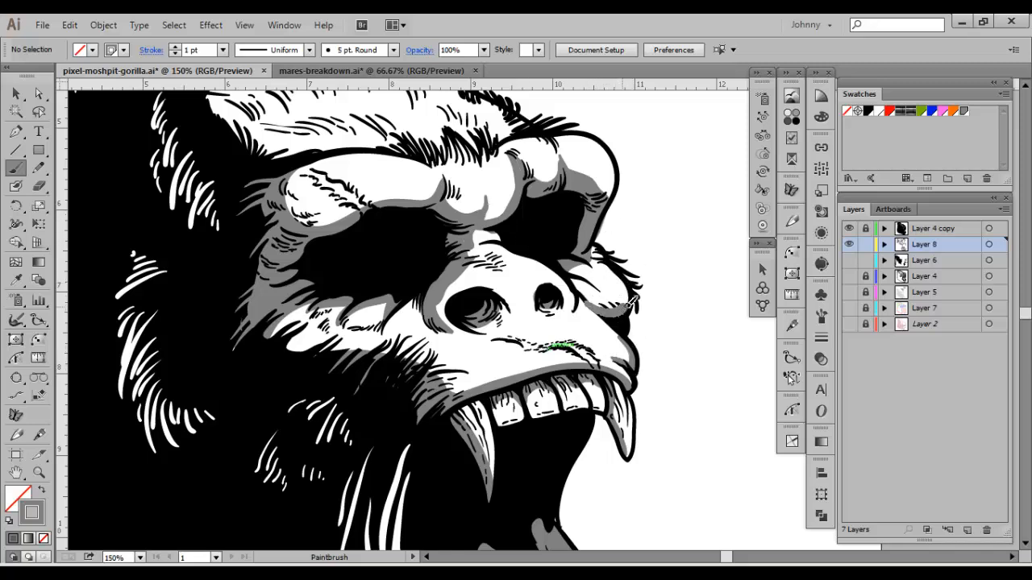
Shade the crease above the upper lip and the scar-like wrinkle on the near brow in grey
key("ctrl+minus")
key("ctrl+minus")
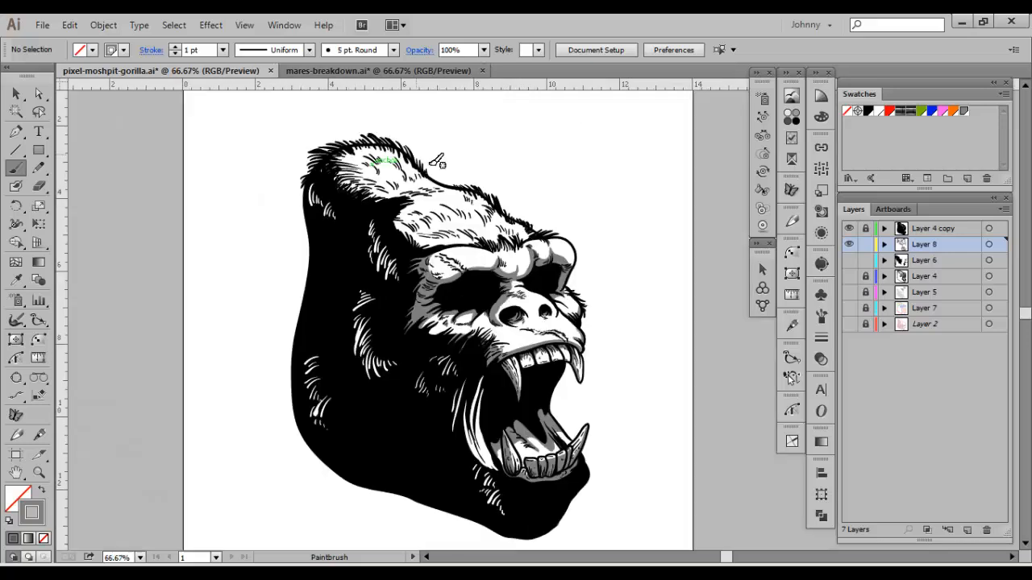
key("space")
left_click_drag(477, 173, 529, 272)
key("ctrl+plus")
key("space")
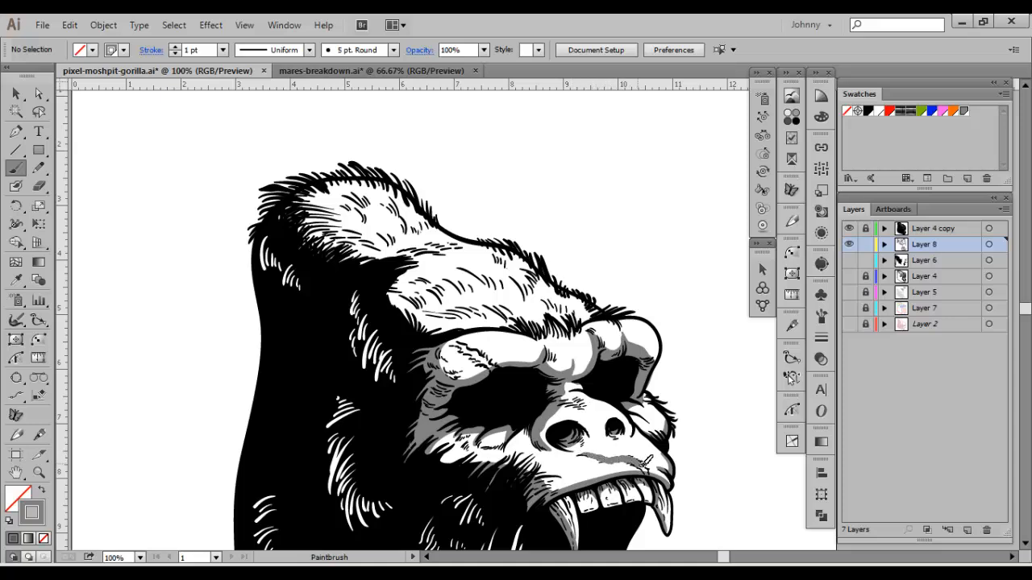
left_click_drag(643, 468, 647, 471)
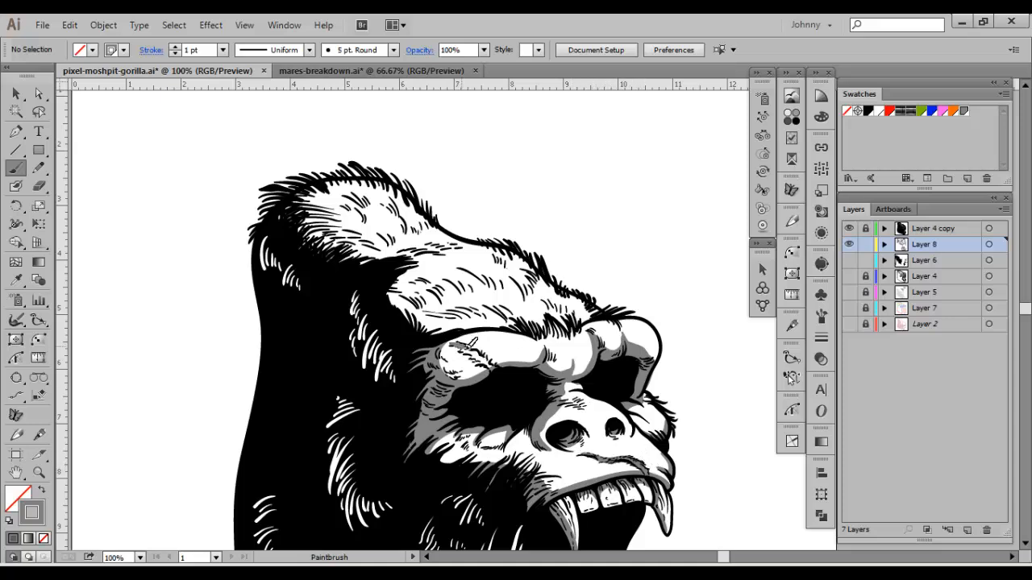
left_click_drag(488, 358, 494, 367)
Paint grey shading along the shadow edge of the head crest fur and down around the forehead fur
key("space")
mouse_move(561, 300)
left_mouse_down()
mouse_move(597, 326)
mouse_move(516, 358)
mouse_move(439, 369)
left_mouse_up()
mouse_move(487, 274)
left_mouse_down()
mouse_move(399, 292)
mouse_move(334, 246)
mouse_move(383, 200)
mouse_move(315, 262)
left_mouse_up()
mouse_move(380, 205)
left_mouse_down()
mouse_move(359, 229)
mouse_move(412, 285)
left_mouse_up()
left_click_drag(357, 218, 320, 241)
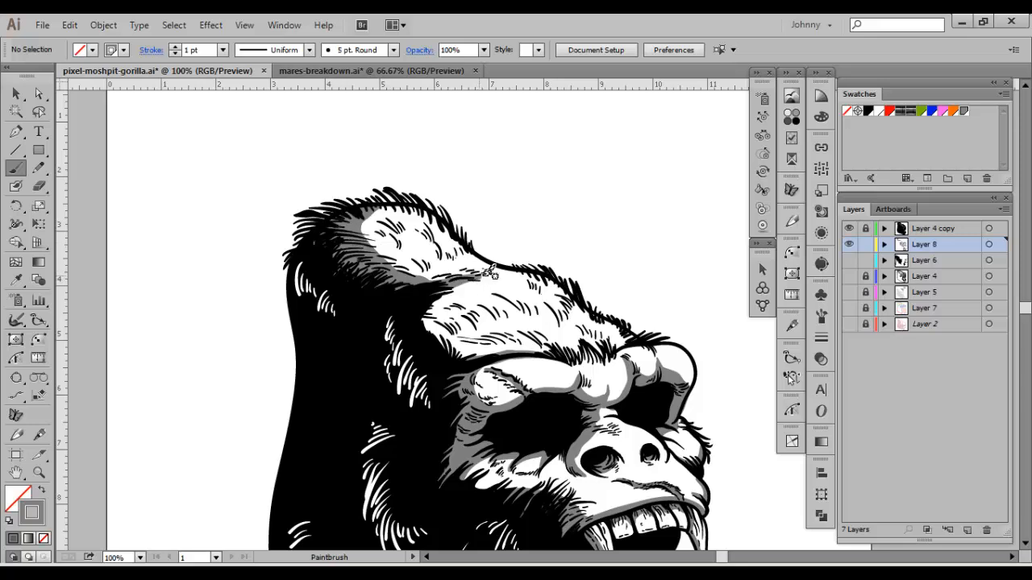
mouse_move(487, 270)
left_mouse_down()
mouse_move(428, 322)
mouse_move(463, 359)
mouse_move(601, 356)
left_mouse_up()
mouse_move(446, 333)
left_mouse_down()
mouse_move(427, 308)
mouse_move(443, 278)
left_mouse_up()
Refine the grey shading along the near brow ridge and around its wrinkled outer bump
key("ctrl+minus")
left_click_drag(525, 269, 460, 165)
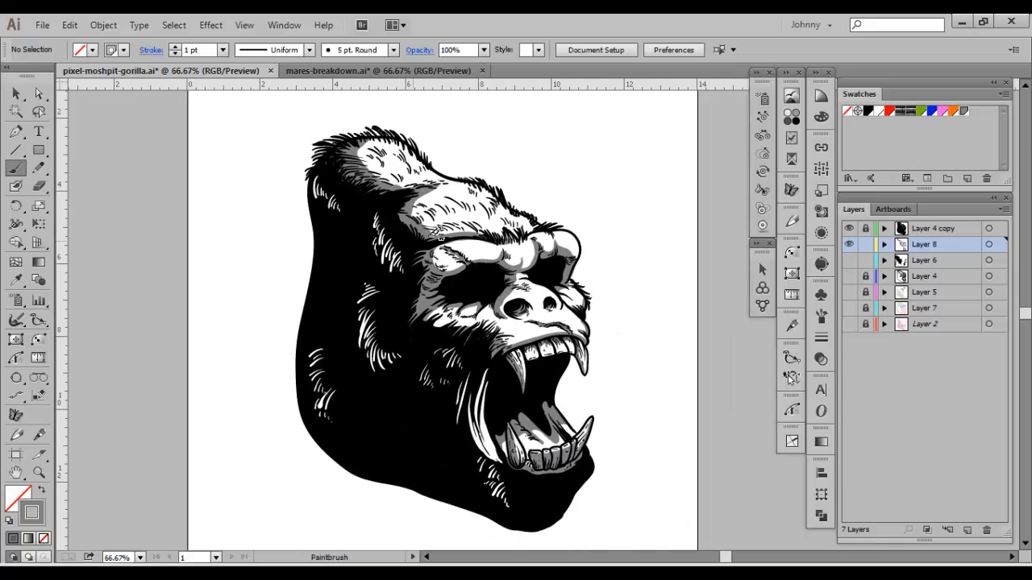
key("ctrl+plus")
key("ctrl+plus")
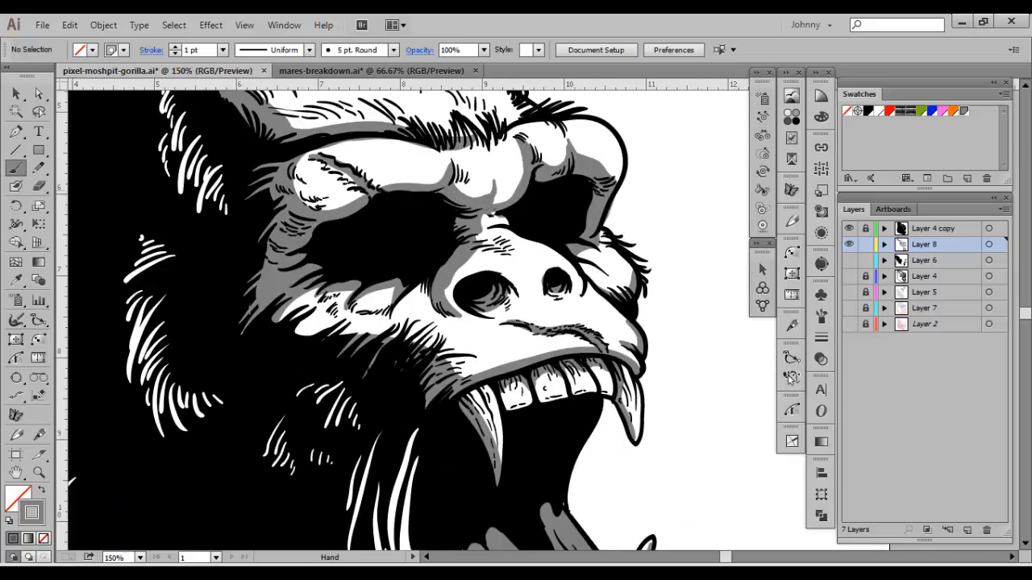
left_click_drag(427, 166, 574, 315)
key("ctrl+plus")
mouse_move(628, 347)
left_mouse_down()
mouse_move(548, 329)
mouse_move(568, 369)
left_mouse_up()
left_click_drag(511, 345, 598, 312)
mouse_move(434, 320)
left_mouse_down()
mouse_move(415, 348)
mouse_move(428, 342)
left_mouse_up()
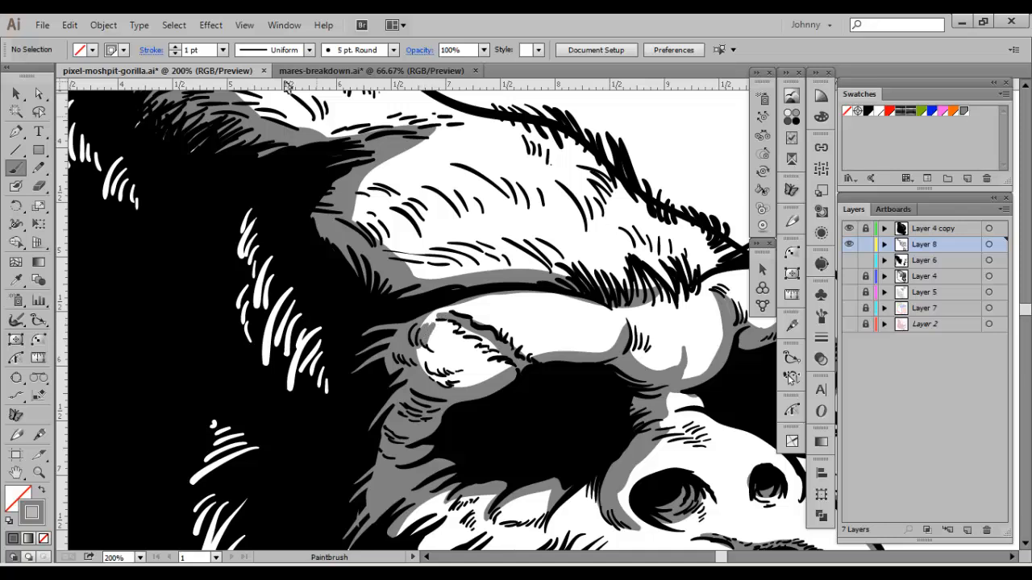
Set the brush stroke to 0.5 pt and hatch fine grey lines along the near and central brow ridge
left_click(222, 50)
left_click(252, 89)
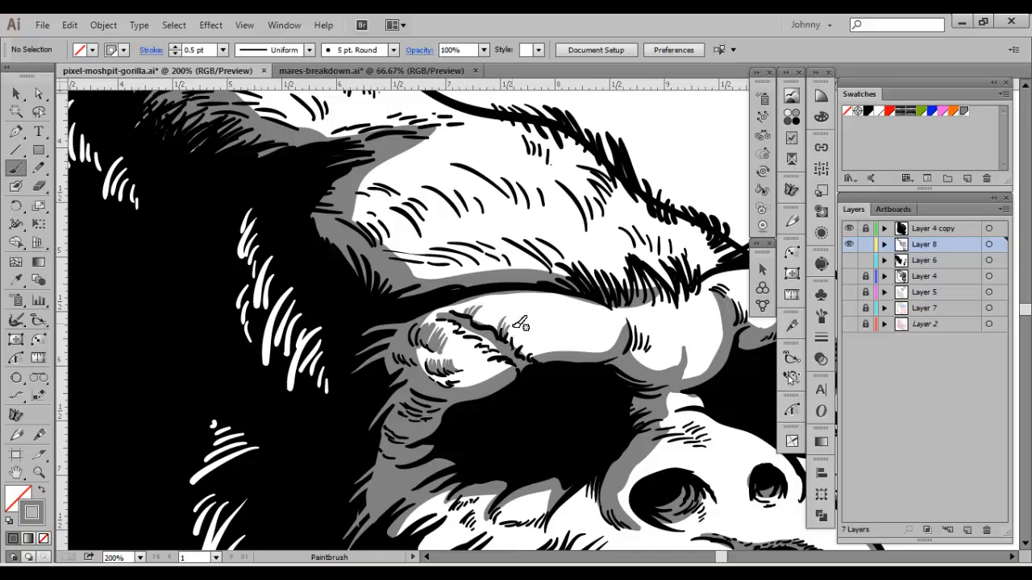
mouse_move(543, 333)
left_mouse_down()
mouse_move(466, 310)
mouse_move(446, 335)
mouse_move(472, 317)
mouse_move(477, 331)
left_mouse_up()
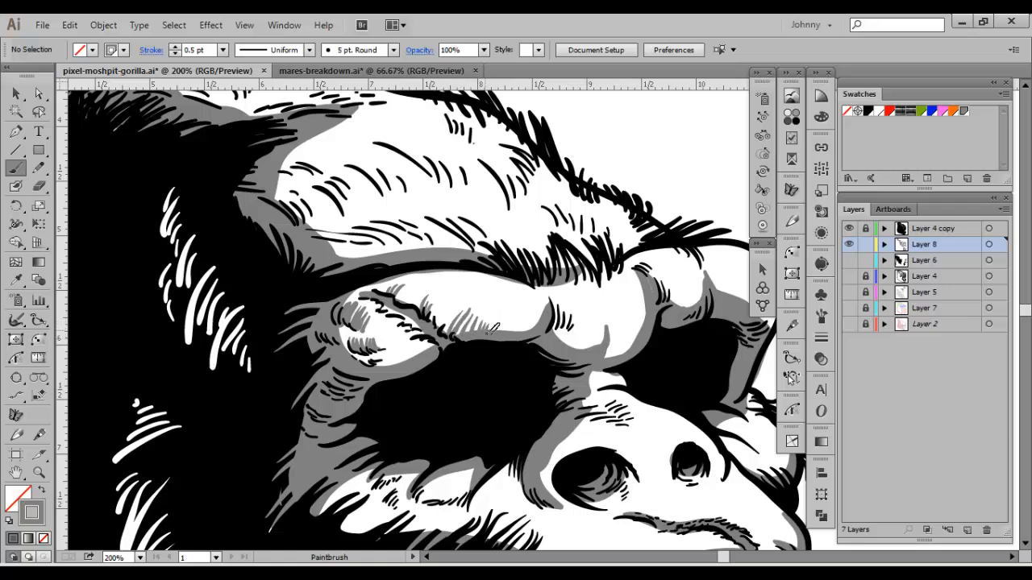
mouse_move(520, 297)
left_mouse_down()
mouse_move(436, 333)
mouse_move(475, 362)
mouse_move(493, 349)
mouse_move(500, 369)
left_mouse_up()
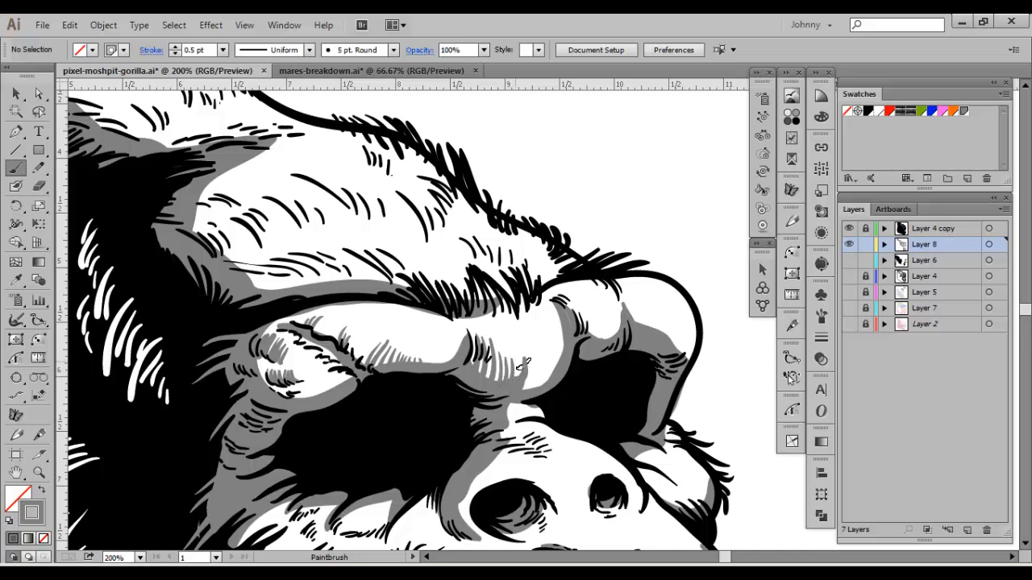
left_click_drag(441, 346, 365, 254)
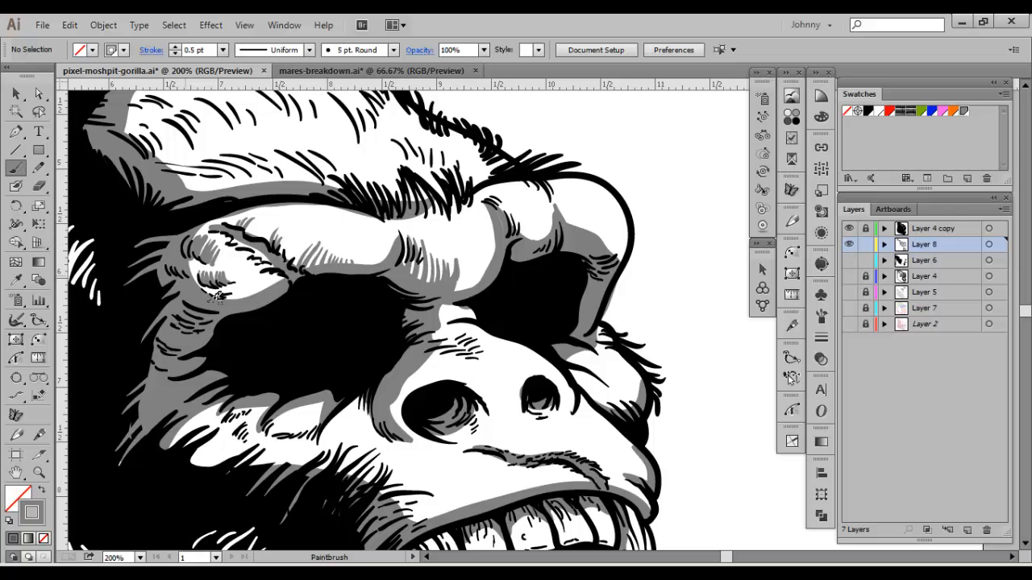
left_click_drag(475, 259, 489, 323)
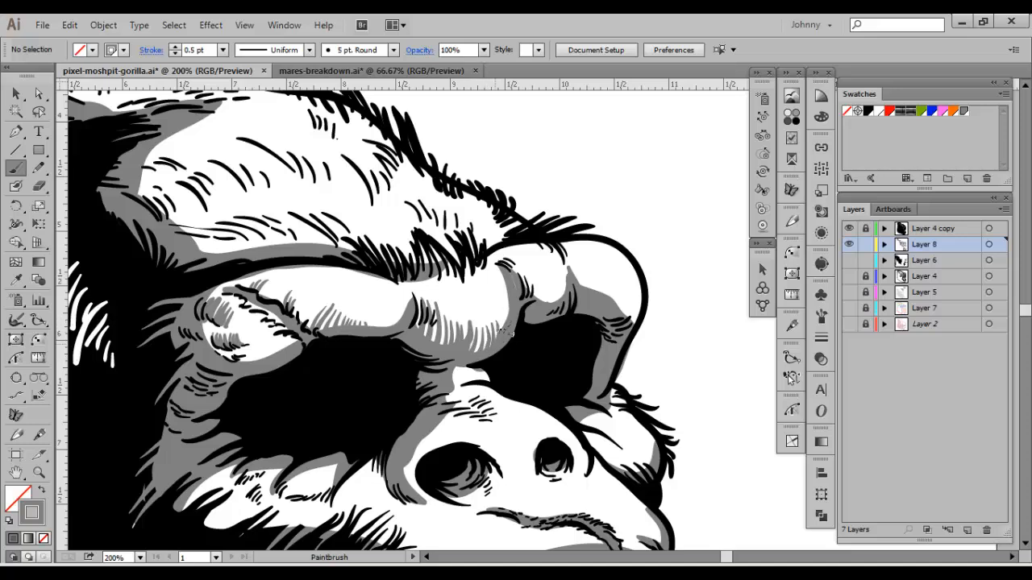
Hatch fine grey lines on the near side of the nose and between the nostrils
scroll(504, 269, "down", 3)
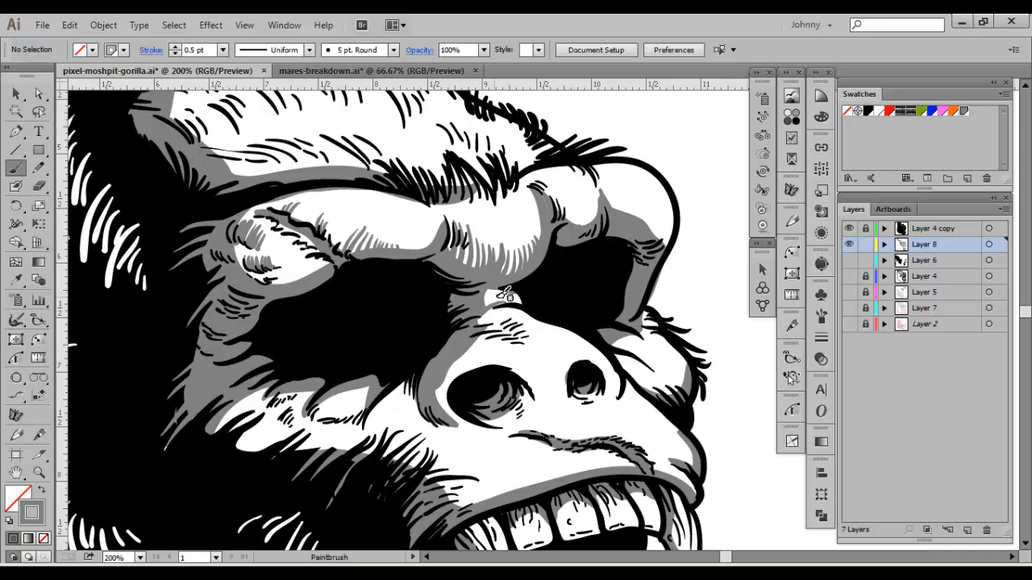
key("ctrl+minus")
key("ctrl+minus")
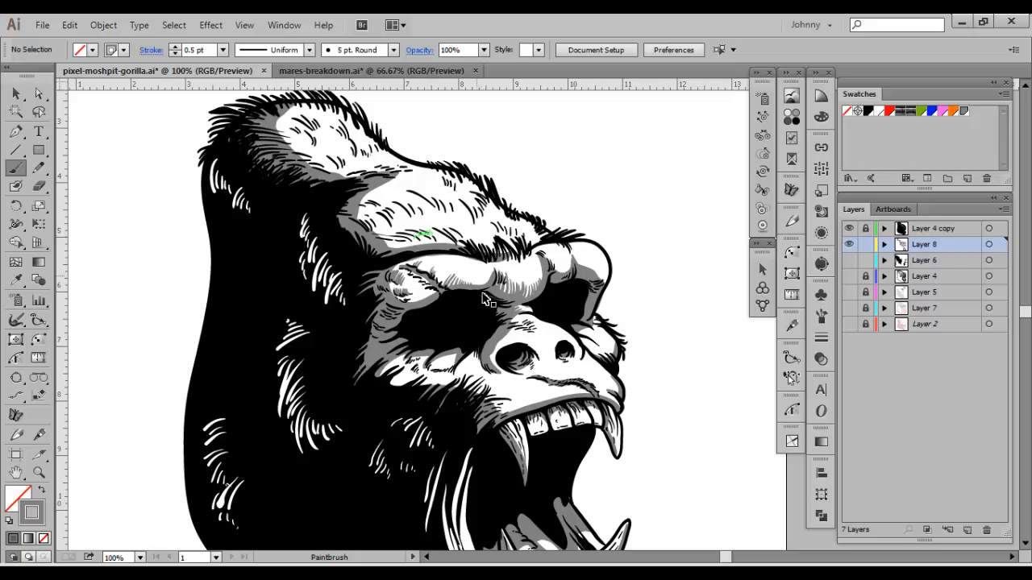
key("ctrl+plus")
key("ctrl+plus")
left_click_drag(482, 360, 445, 383)
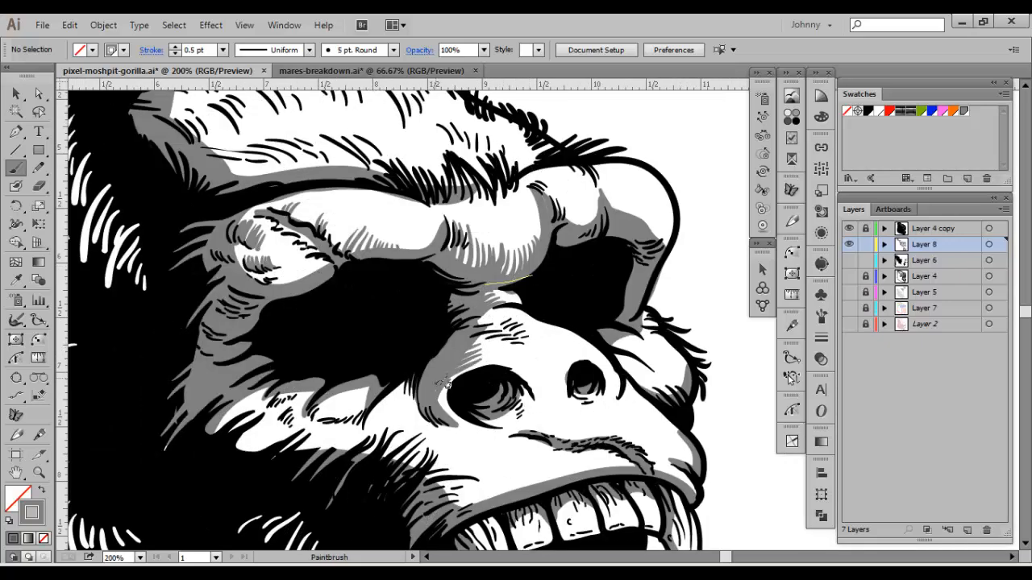
mouse_move(539, 403)
left_mouse_down()
mouse_move(528, 376)
mouse_move(545, 376)
left_mouse_up()
left_click_drag(557, 401, 561, 376)
mouse_move(612, 370)
left_mouse_down()
mouse_move(491, 401)
mouse_move(539, 402)
mouse_move(557, 379)
left_mouse_up()
Add fine grey hatch strokes along the shaded edge of the far brow
mouse_move(474, 223)
left_mouse_down()
mouse_move(509, 358)
mouse_move(479, 394)
left_mouse_up()
mouse_move(509, 389)
left_mouse_down()
mouse_move(501, 362)
mouse_move(509, 367)
left_mouse_up()
mouse_move(525, 393)
left_mouse_down()
mouse_move(517, 372)
mouse_move(526, 378)
left_mouse_up()
mouse_move(542, 404)
left_mouse_down()
mouse_move(534, 385)
mouse_move(553, 400)
left_mouse_up()
left_click_drag(568, 425, 567, 389)
Hatch fine grey lines on the wrinkled bump at the outer end of the near brow
key("ctrl+minus")
left_click_drag(246, 392, 330, 229)
key("ctrl+plus")
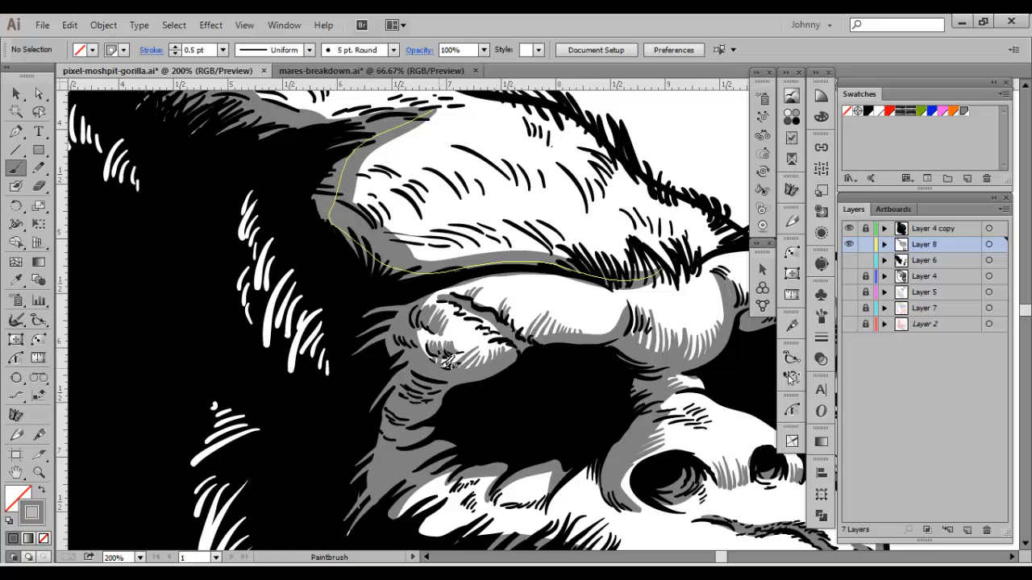
mouse_move(442, 361)
left_mouse_down()
mouse_move(463, 351)
mouse_move(429, 341)
left_mouse_up()
Hatch grey fur strokes along the inner edge of the forehead shading above the near brow
key("ctrl+minus")
key("ctrl+minus")
key("ctrl+plus")
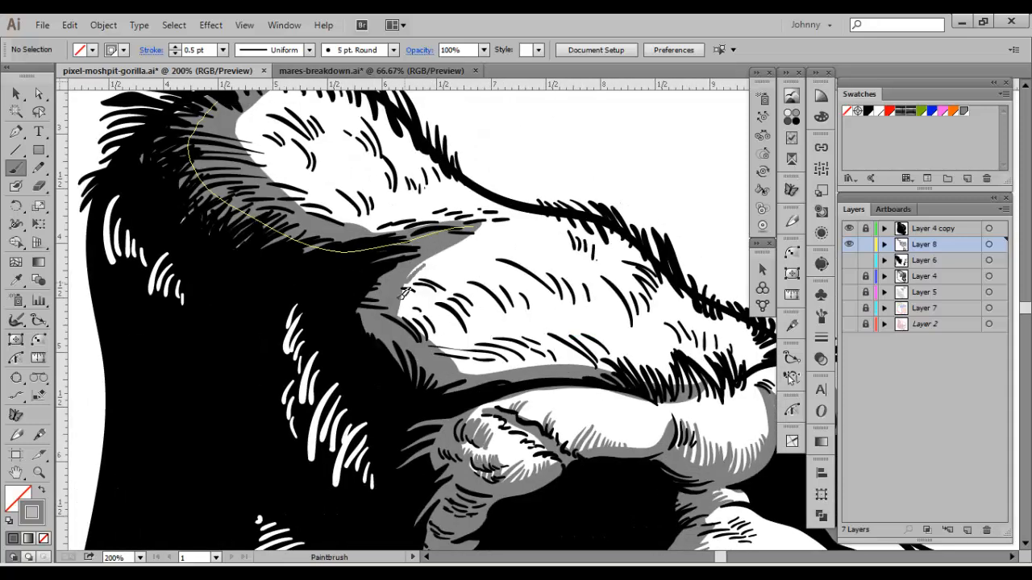
left_click_drag(446, 347, 458, 369)
left_click_drag(464, 350, 488, 377)
mouse_move(513, 350)
left_mouse_down()
mouse_move(427, 372)
mouse_move(432, 394)
mouse_move(444, 393)
left_mouse_up()
mouse_move(442, 367)
left_mouse_down()
mouse_move(460, 393)
mouse_move(460, 367)
mouse_move(432, 389)
left_mouse_up()
Hatch fine grey fur strokes across the cheek below the near eye and along its lower fur edge
key("ctrl+minus")
key("ctrl+minus")
left_click_drag(515, 363, 395, 257)
key("plus")
key("ctrl+plus")
key("ctrl+plus")
key("b")
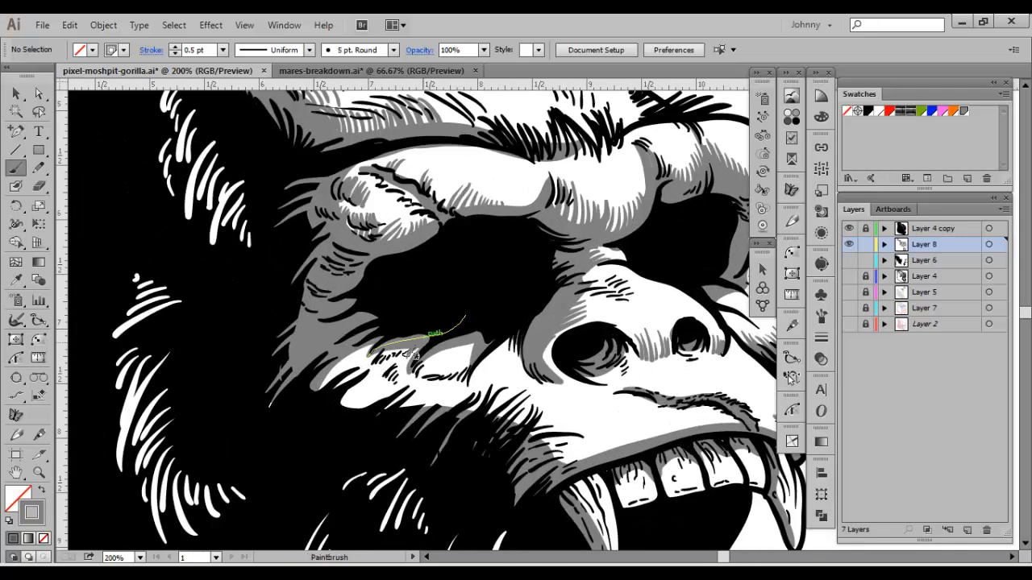
mouse_move(359, 356)
left_mouse_down()
mouse_move(325, 386)
mouse_move(333, 408)
left_mouse_up()
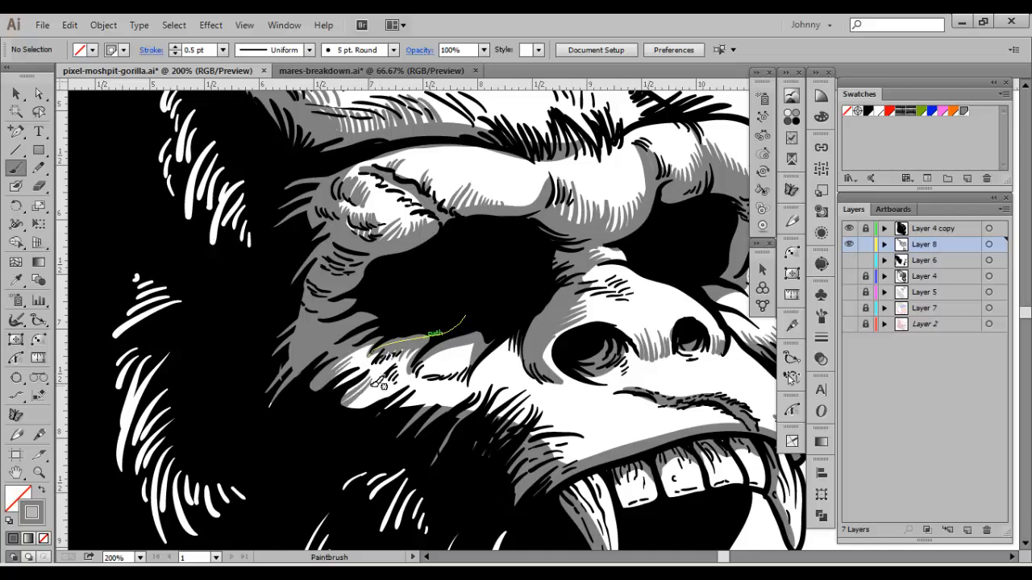
left_click_drag(378, 379, 351, 406)
mouse_move(387, 380)
left_mouse_down()
mouse_move(361, 407)
mouse_move(370, 404)
left_mouse_up()
left_click_drag(396, 385, 348, 410)
left_click_drag(429, 387, 407, 405)
left_click_drag(436, 390, 418, 412)
mouse_move(453, 389)
left_mouse_down()
mouse_move(432, 407)
mouse_move(442, 409)
left_mouse_up()
left_click_drag(516, 363, 403, 387)
left_click_drag(402, 365, 389, 391)
left_click_drag(392, 368, 378, 392)
left_click_drag(379, 377, 363, 402)
left_click_drag(322, 379, 318, 391)
left_click_drag(340, 370, 332, 385)
left_click_drag(357, 367, 349, 387)
Hatch grey fur strokes on the muzzle around the near corner of the upper lip
key("ctrl+minus")
key("ctrl+minus")
key("ctrl+plus")
key("ctrl+plus")
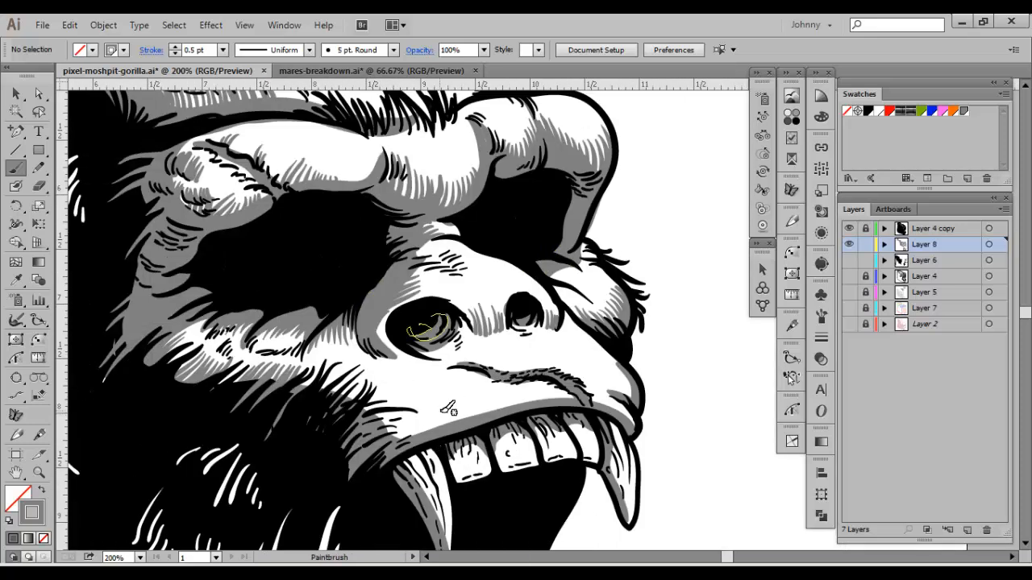
left_click_drag(390, 436, 435, 417)
left_click_drag(448, 415, 513, 420)
left_click_drag(451, 444, 516, 416)
mouse_move(448, 438)
left_mouse_down()
mouse_move(498, 414)
mouse_move(490, 408)
left_mouse_up()
left_click_drag(449, 425, 482, 400)
mouse_move(448, 412)
left_mouse_down()
mouse_move(474, 398)
mouse_move(453, 397)
left_mouse_up()
mouse_move(419, 413)
left_mouse_down()
mouse_move(443, 390)
mouse_move(428, 387)
left_mouse_up()
left_click_drag(391, 398, 410, 381)
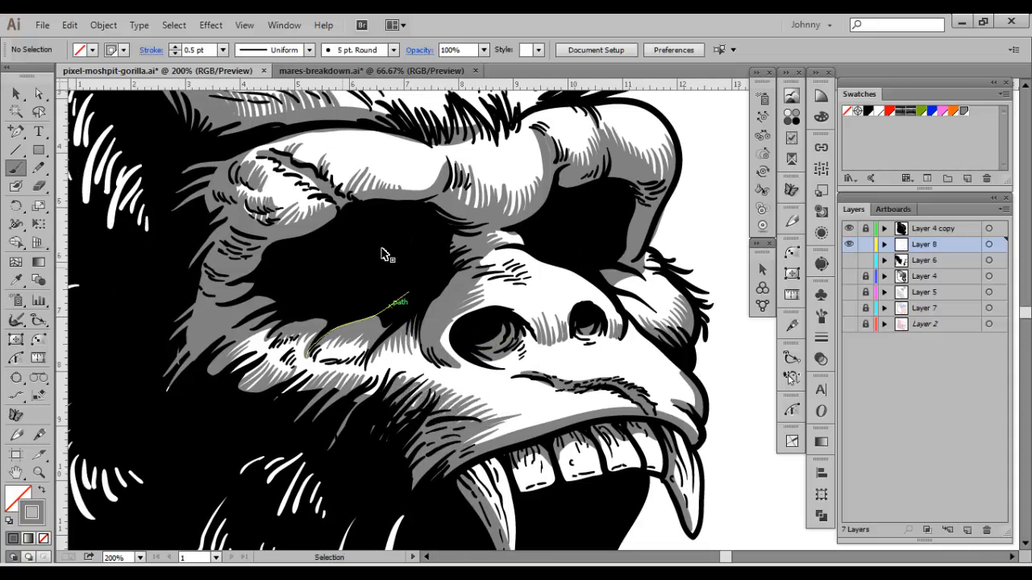
Shade the long skin folds beside the near corner of the open mouth in grey
key("ctrl+minus")
key("ctrl+minus")
key("ctrl+minus")
key("ctrl+plus")
key("ctrl+plus")
mouse_move(444, 473)
left_mouse_down()
mouse_move(386, 243)
mouse_move(315, 330)
mouse_move(382, 390)
mouse_move(364, 291)
left_mouse_up()
key("ctrl+plus")
left_click_drag(402, 322, 363, 303)
key("ctrl+plus")
Try a tapered brush with one stroke on the tongue highlight and undo it
left_click(820, 316)
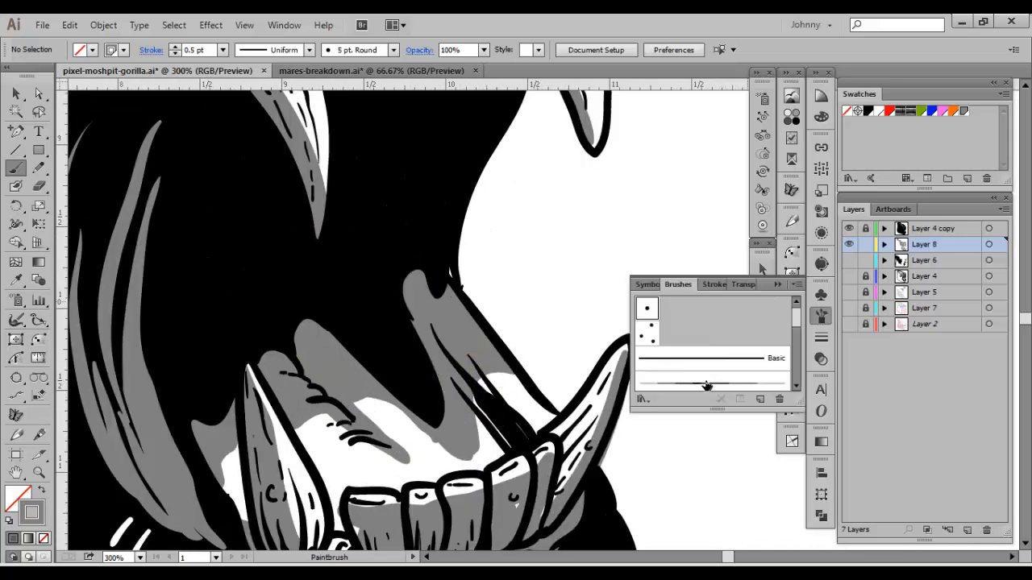
left_click(707, 383)
left_click_drag(369, 406, 386, 401)
key("ctrl+z")
left_click(820, 295)
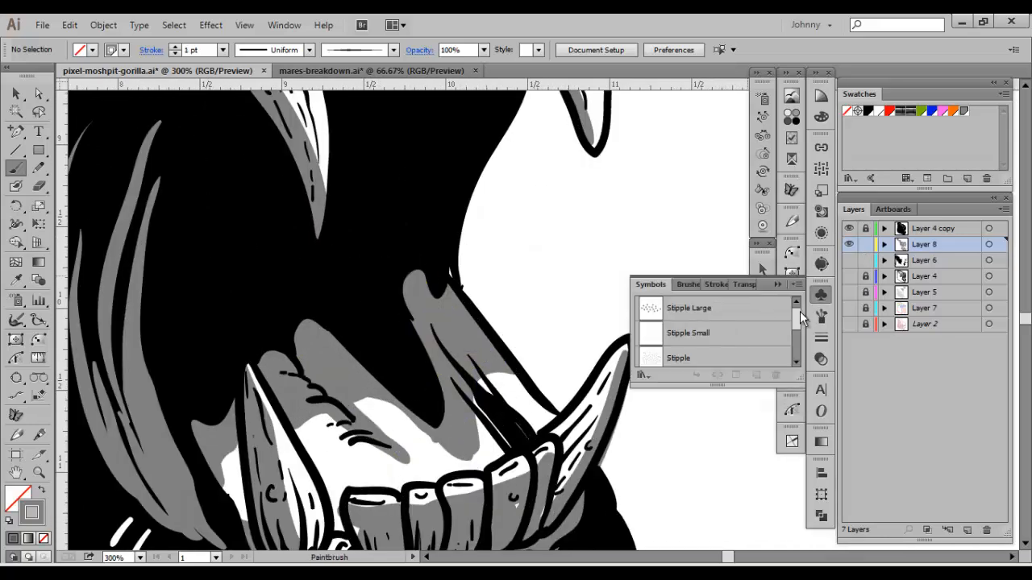
Choose the 5 pt. Round brush and hatch 1 pt grey lines along the shading edges on the tongue
left_click(821, 316)
left_click(650, 309)
left_click(776, 284)
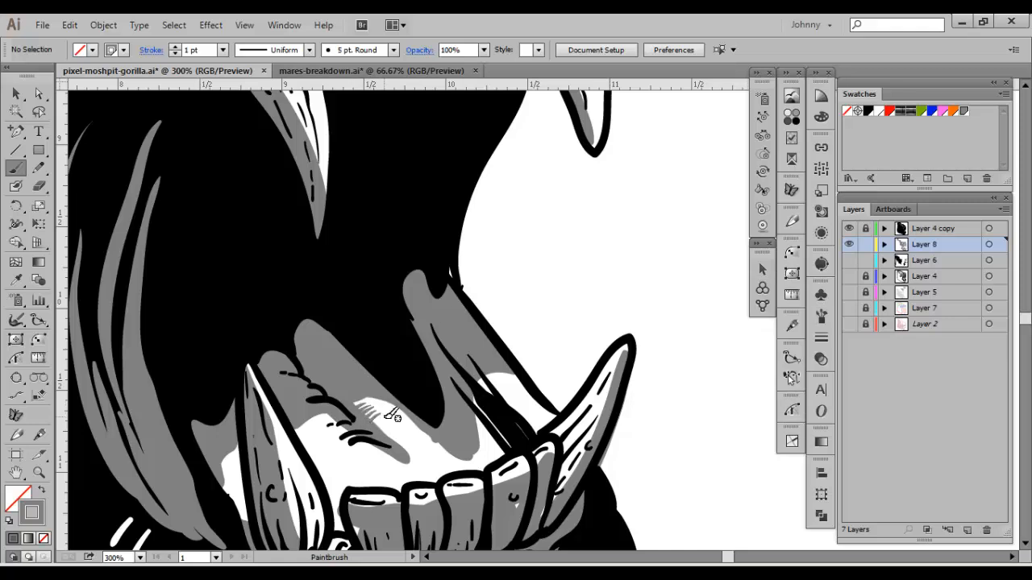
left_click_drag(374, 427, 384, 418)
mouse_move(381, 433)
left_mouse_down()
mouse_move(392, 424)
mouse_move(401, 434)
left_mouse_up()
mouse_move(400, 439)
left_mouse_down()
mouse_move(492, 402)
mouse_move(567, 394)
left_mouse_up()
mouse_move(477, 388)
left_mouse_down()
mouse_move(506, 377)
mouse_move(510, 392)
mouse_move(563, 406)
left_mouse_up()
mouse_move(480, 393)
left_mouse_down()
mouse_move(524, 379)
mouse_move(412, 391)
left_mouse_up()
mouse_move(467, 437)
left_mouse_down()
mouse_move(496, 421)
mouse_move(403, 407)
left_mouse_up()
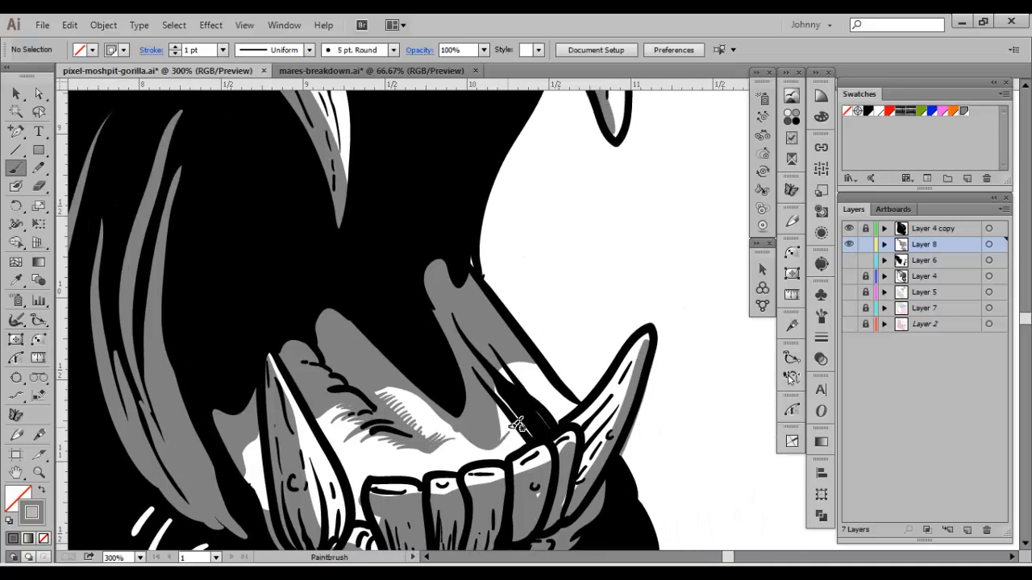
Hatch short grey lines along the shading on the far inner side of the mouth
left_click_drag(512, 427, 501, 436)
left_click_drag(509, 414, 500, 427)
left_click_drag(540, 381, 487, 404)
left_click_drag(500, 406, 488, 417)
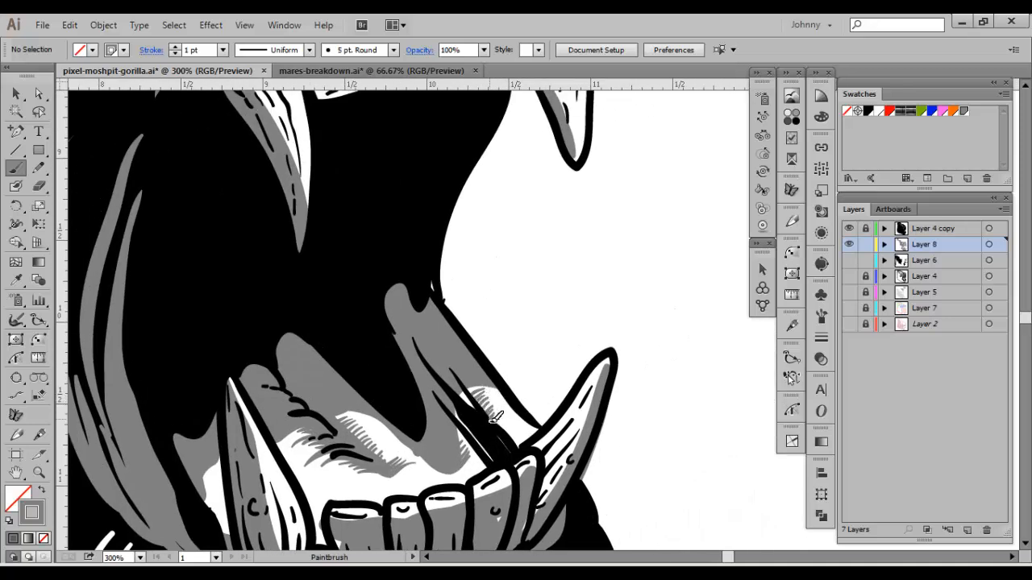
Add more grey hatching to the front of the tongue above the lower teeth
key("ctrl+minus")
key("ctrl+minus")
left_click_drag(363, 282, 478, 347)
key("ctrl+plus")
key("ctrl+plus")
mouse_move(573, 522)
left_mouse_down()
mouse_move(443, 345)
mouse_move(422, 346)
left_mouse_up()
left_click_drag(451, 335, 432, 350)
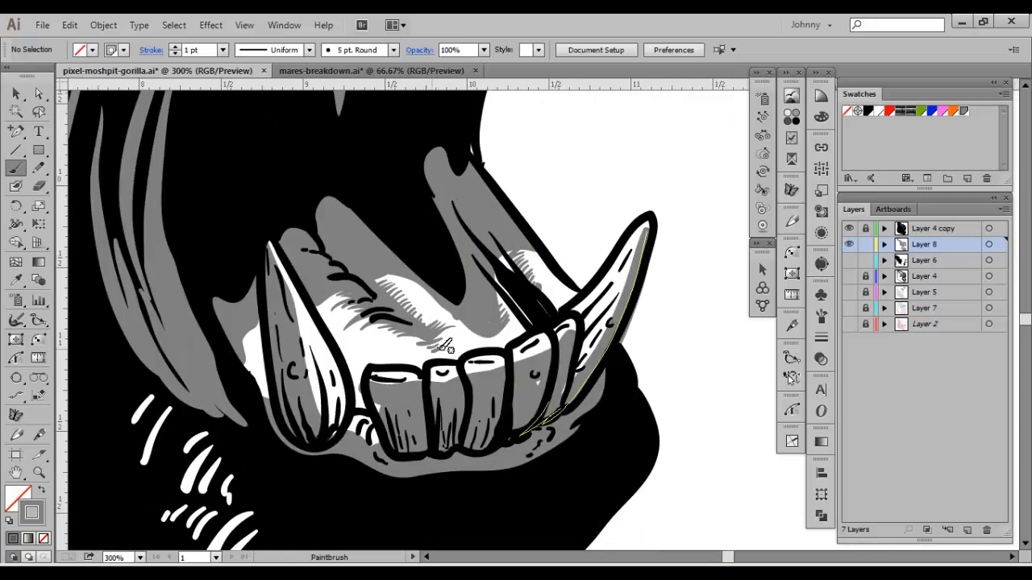
left_click_drag(497, 325, 563, 391)
Hatch grey fur strokes along the inner edge of the shading on the head crest
key("ctrl+minus")
key("ctrl+minus")
key("ctrl+minus")
mouse_move(443, 203)
left_mouse_down()
mouse_move(435, 403)
mouse_move(481, 494)
left_mouse_up()
key("ctrl+plus")
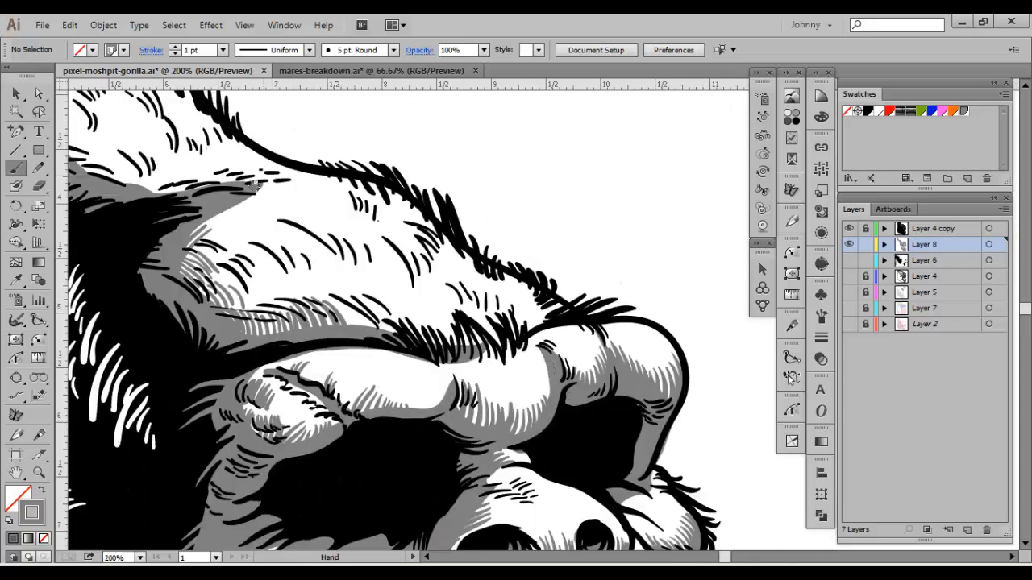
mouse_move(80, 136)
left_mouse_down()
mouse_move(384, 322)
mouse_move(348, 318)
left_mouse_up()
mouse_move(409, 329)
left_mouse_down()
mouse_move(340, 307)
mouse_move(322, 290)
left_mouse_up()
mouse_move(382, 301)
left_mouse_down()
mouse_move(321, 281)
mouse_move(319, 260)
mouse_move(330, 298)
left_mouse_up()
left_click_drag(398, 329, 353, 314)
mouse_move(402, 339)
left_mouse_down()
mouse_move(369, 358)
mouse_move(390, 364)
left_mouse_up()
mouse_move(427, 345)
left_mouse_down()
mouse_move(398, 368)
mouse_move(409, 377)
left_mouse_up()
mouse_move(441, 352)
left_mouse_down()
mouse_move(423, 371)
mouse_move(445, 375)
left_mouse_up()
left_click_drag(472, 361, 450, 379)
key("ctrl+0")
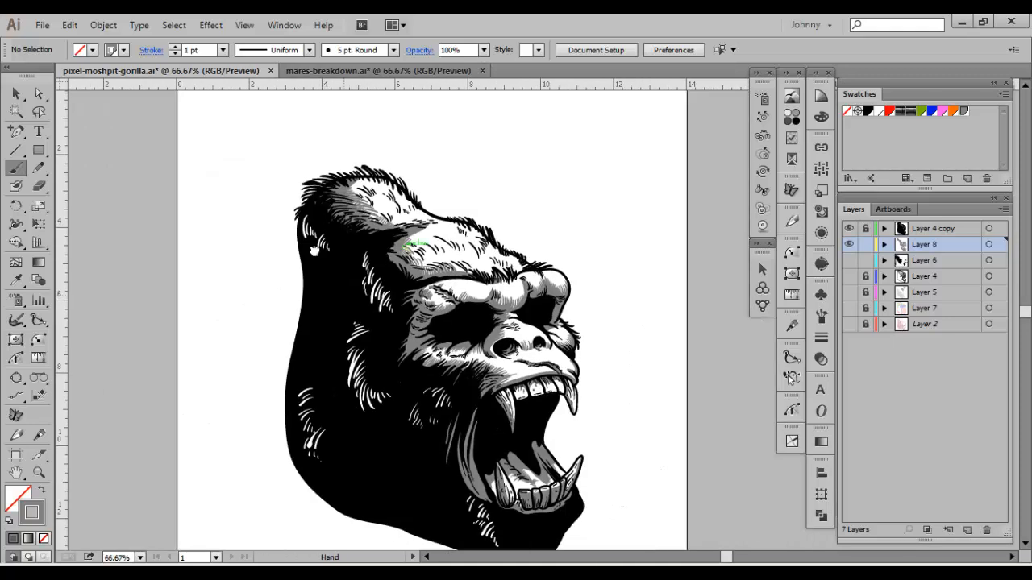
Select all the grey shading strokes, expand their appearance and combine them with the Merge pathfinder
key("v")
key("ctrl+a")
left_click(103, 25)
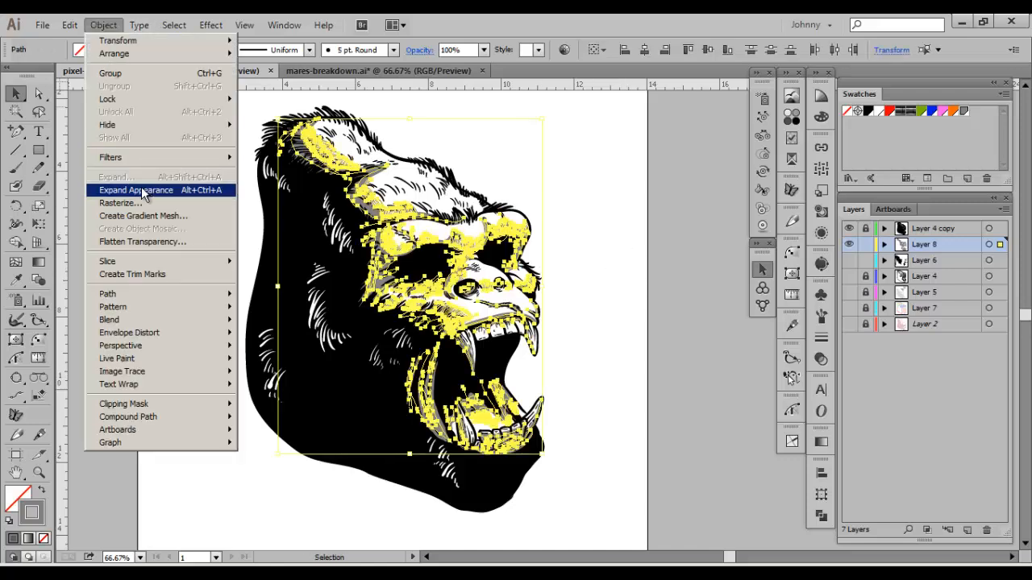
left_click(143, 188)
left_click(820, 515)
left_click(700, 536)
left_click(601, 301)
Select all matching grey shapes with the Magic Wand and set their fill to brown #896530
key("y")
left_click(362, 252)
double_click(18, 499)
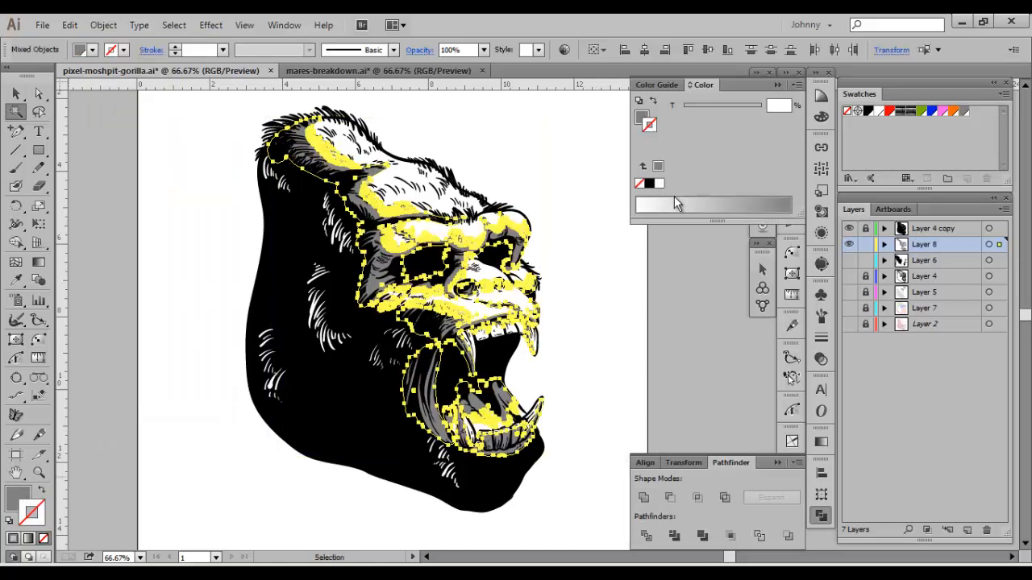
left_click_drag(634, 376, 637, 372)
left_click(542, 287)
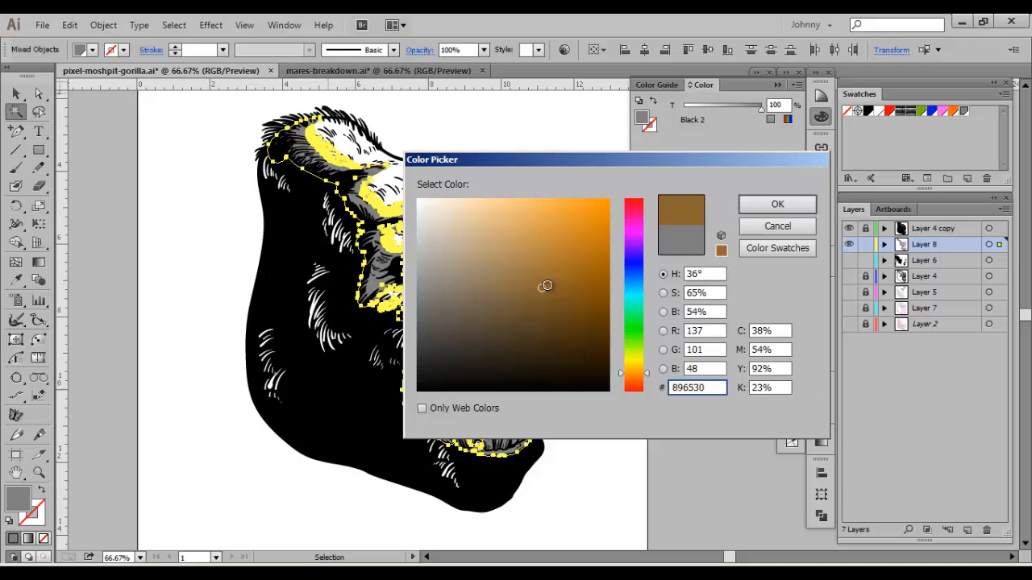
left_click(776, 206)
left_click(161, 150)
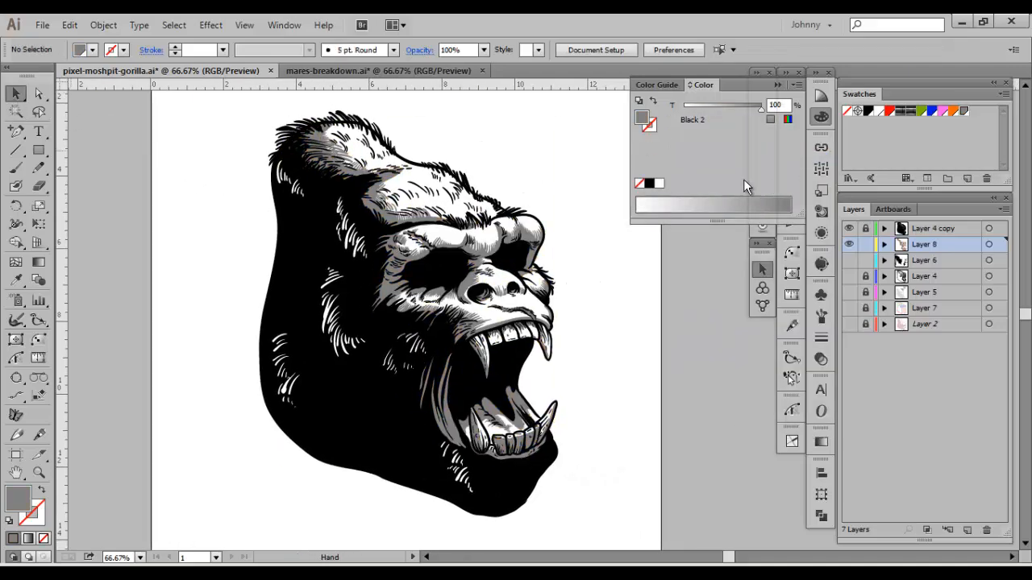